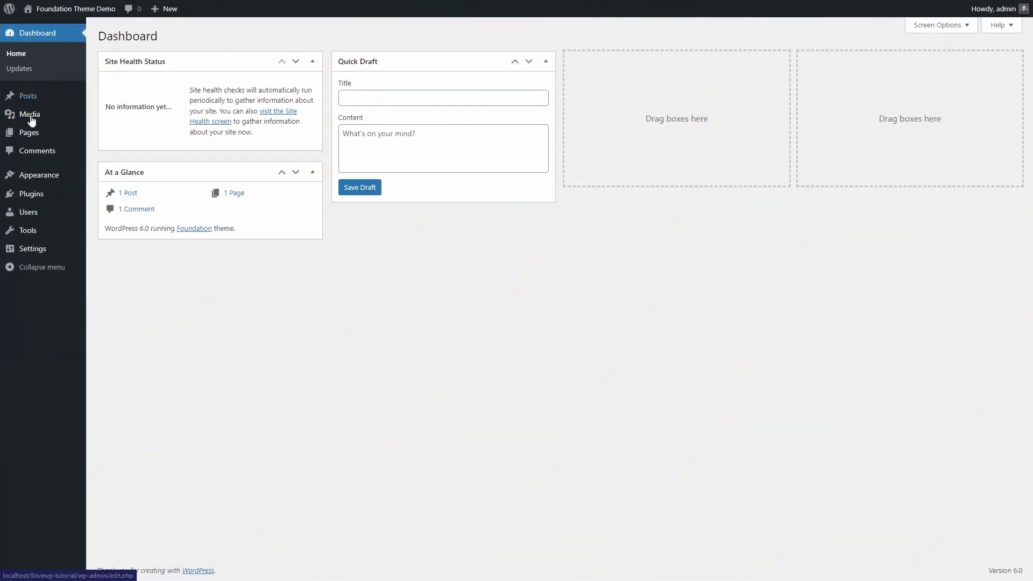
- Import the City Hall demo content for the Foundation theme and confirm the import
mouse_move(26, 179)
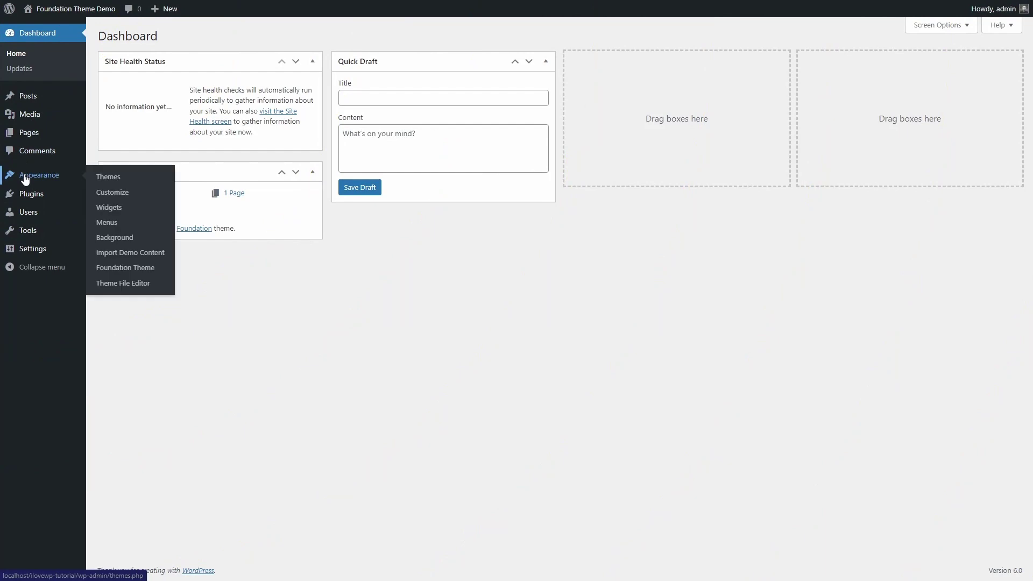
click(120, 253)
scroll(423, 229, down, 10)
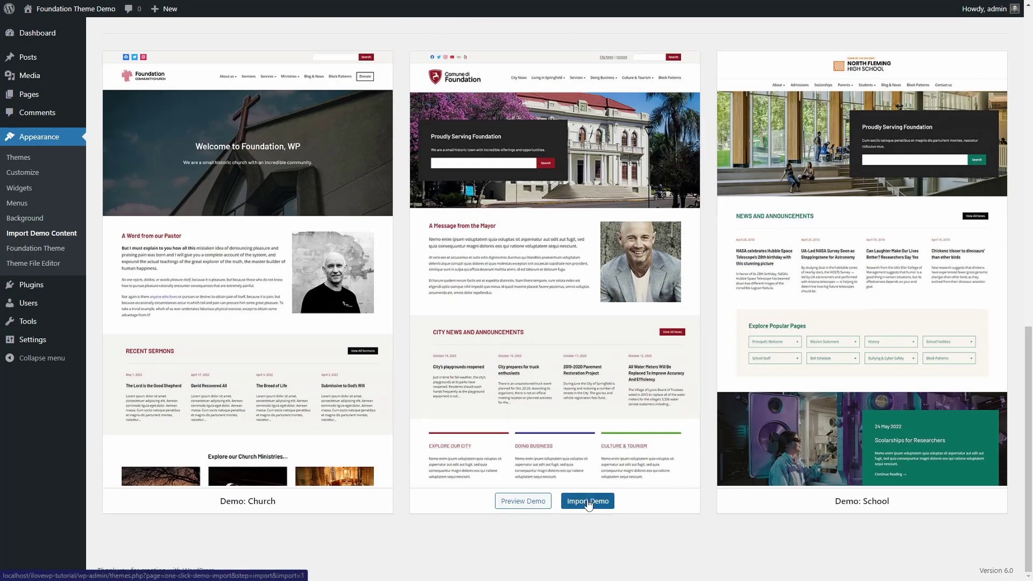
click(587, 499)
click(712, 385)
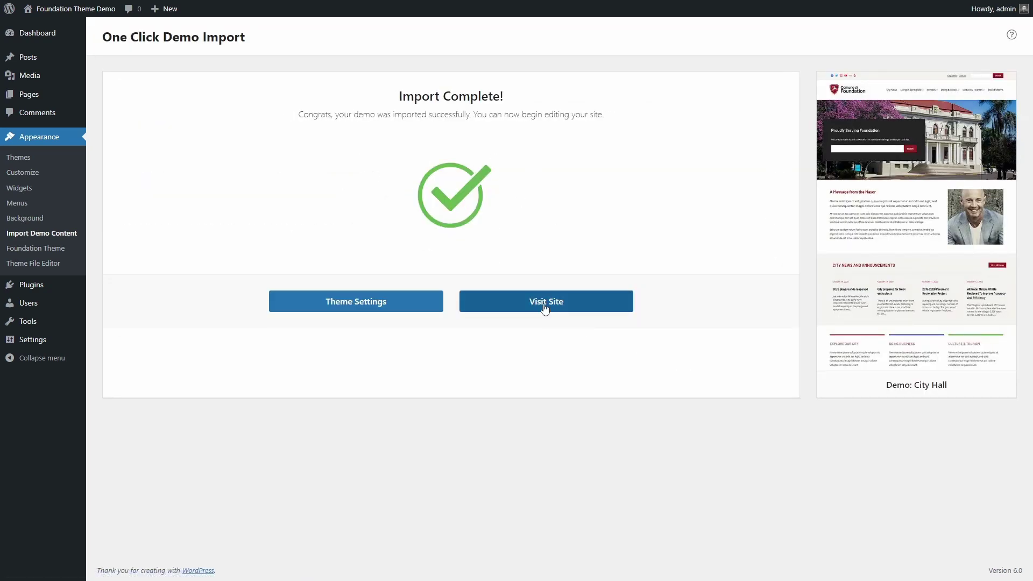
- Visit the imported City Hall site and scroll through its home page
click(544, 302)
scroll(546, 282, down, 6)
scroll(547, 285, down, 20)
scroll(546, 282, down, 5)
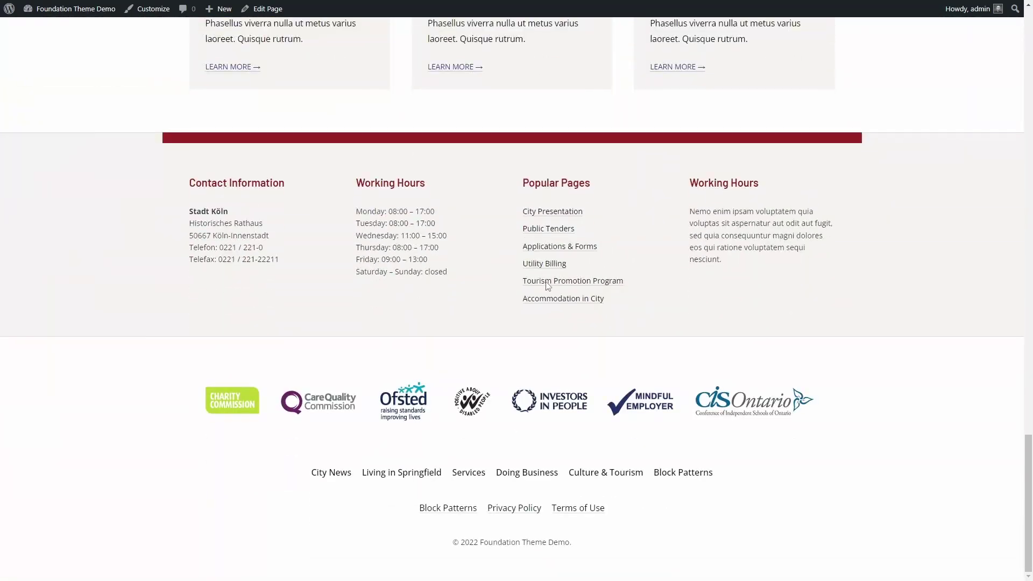
scroll(545, 280, up, 20)
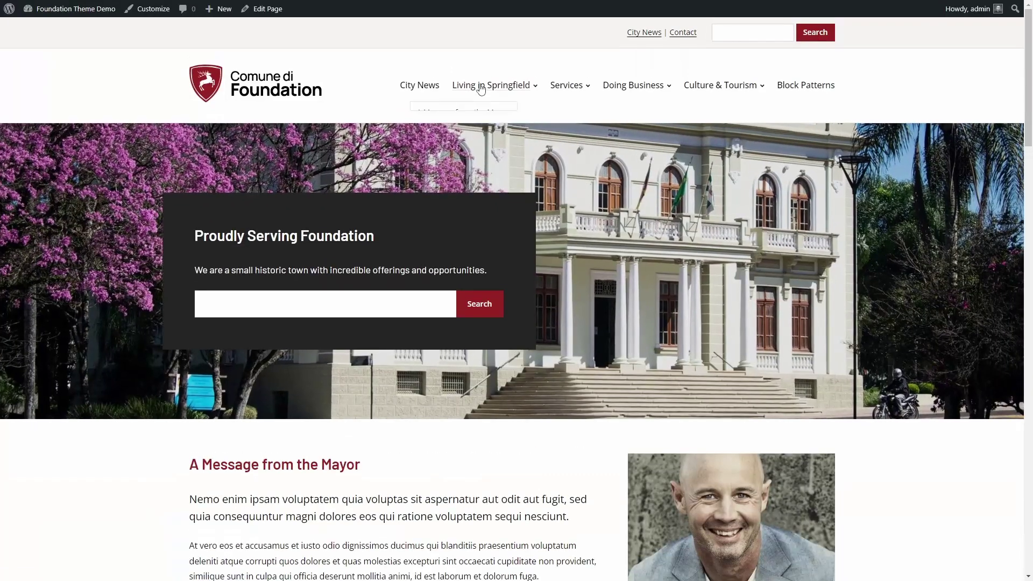
- Browse the Living in Springfield and Services pages
click(491, 85)
scroll(541, 226, down, 3)
scroll(531, 222, down, 5)
scroll(529, 221, up, 8)
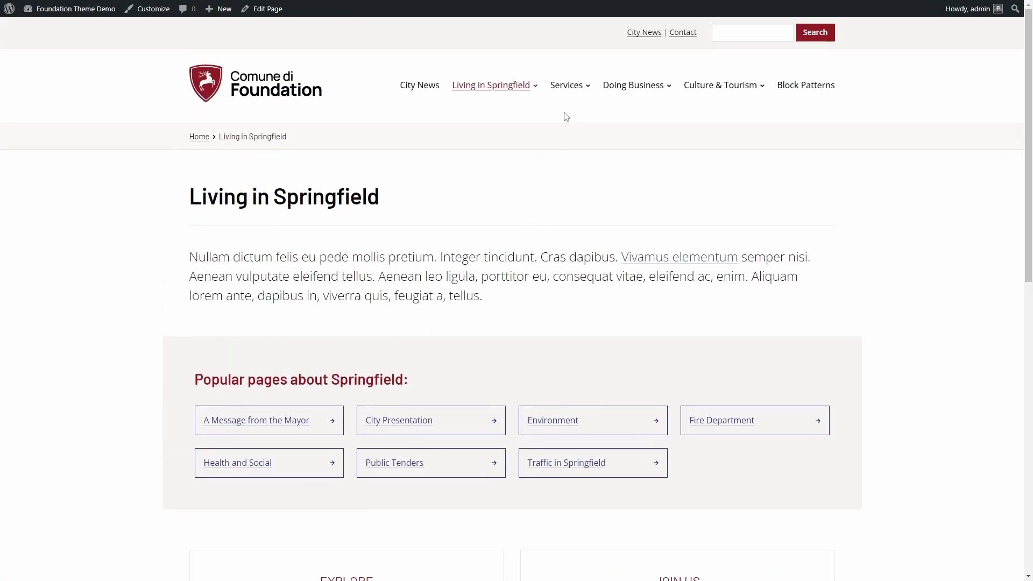
click(570, 90)
scroll(478, 202, down, 6)
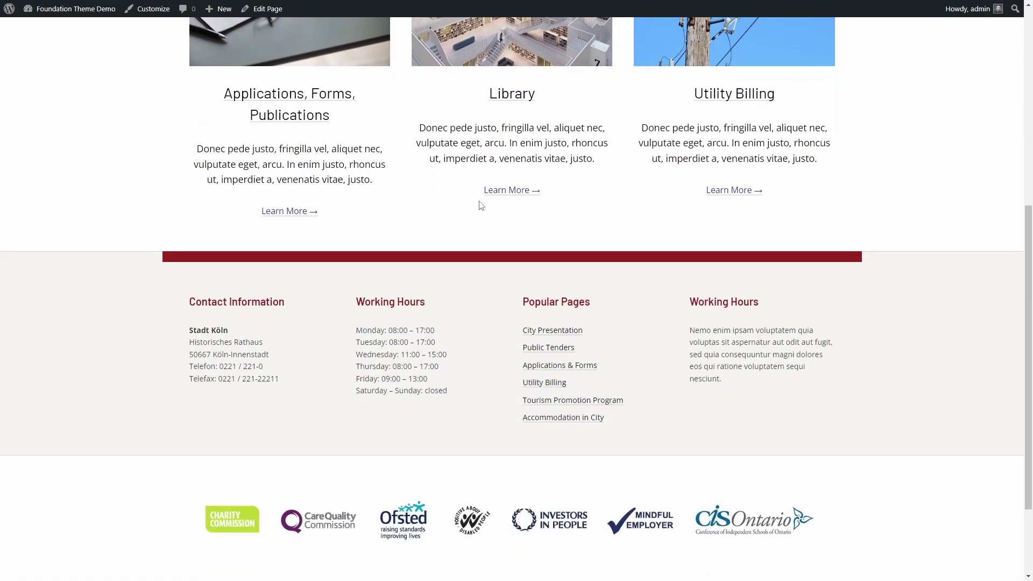
scroll(491, 183, up, 7)
- Browse the Doing Business and Culture & Tourism pages
click(621, 92)
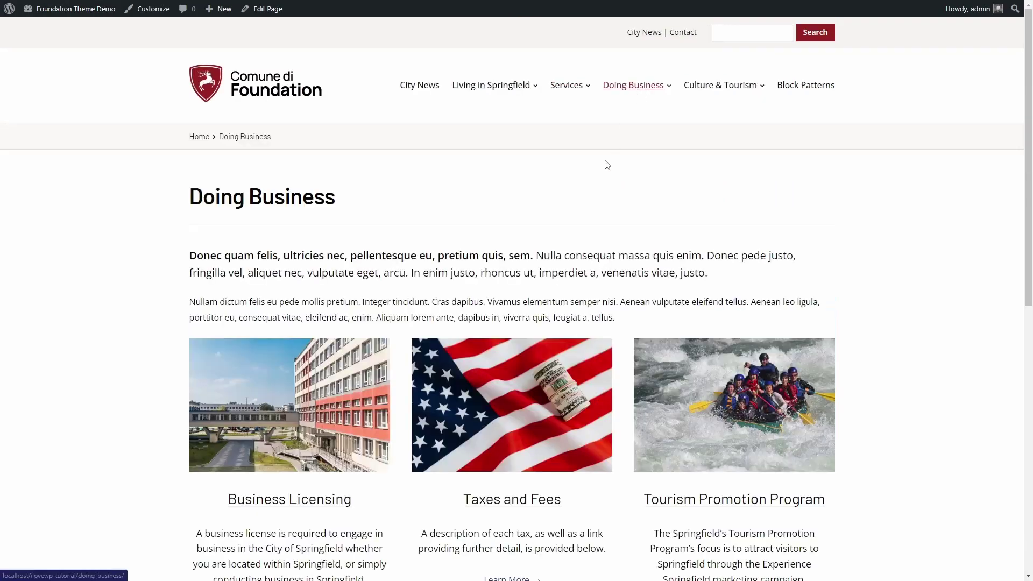
scroll(605, 162, down, 8)
scroll(603, 160, up, 10)
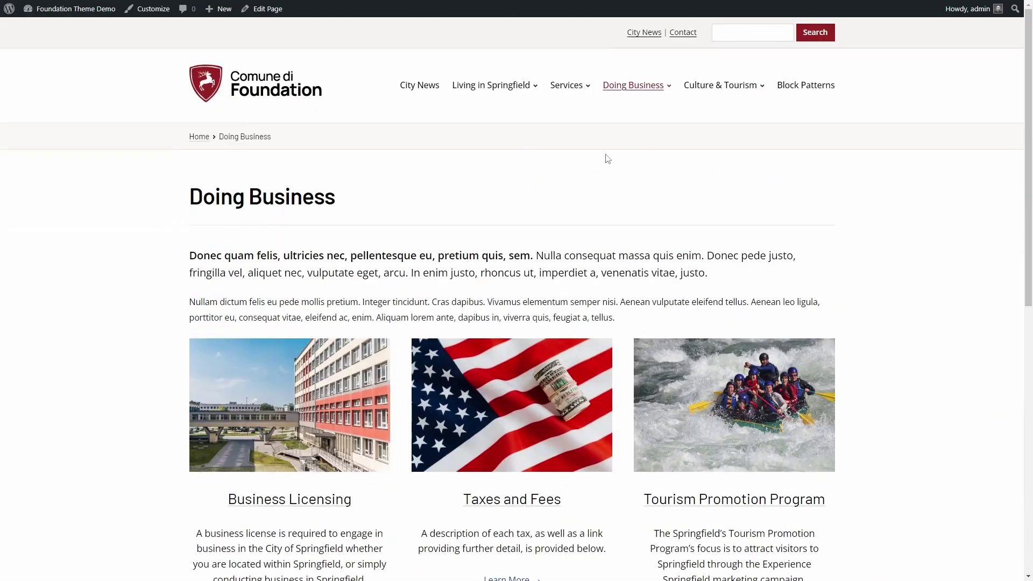
click(704, 91)
scroll(690, 99, down, 8)
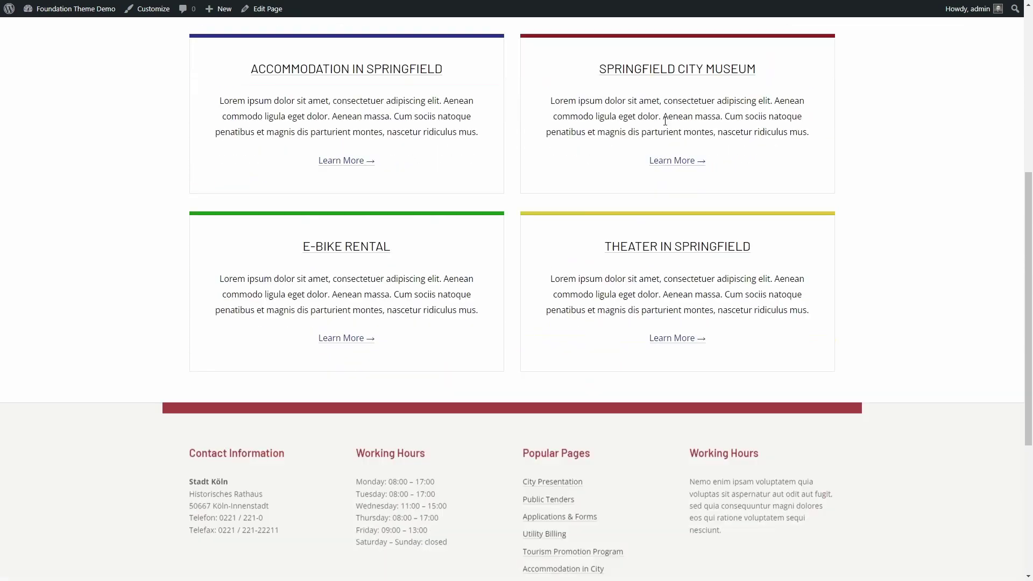
scroll(663, 127, up, 8)
- Create a new page titled 'Block Editor (Gutenberg)' with a pasted paragraph in Large size
mouse_move(221, 16)
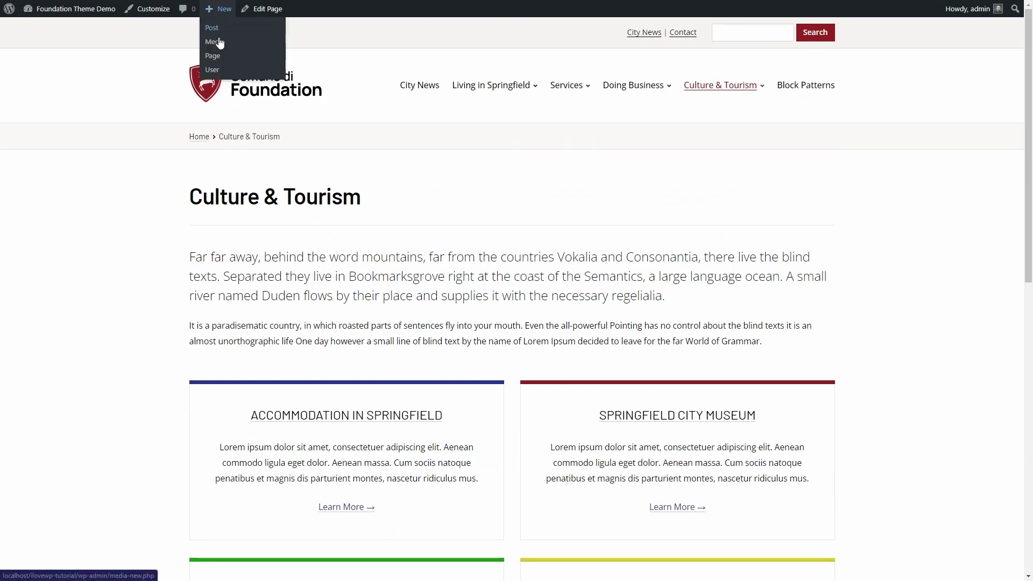
click(215, 57)
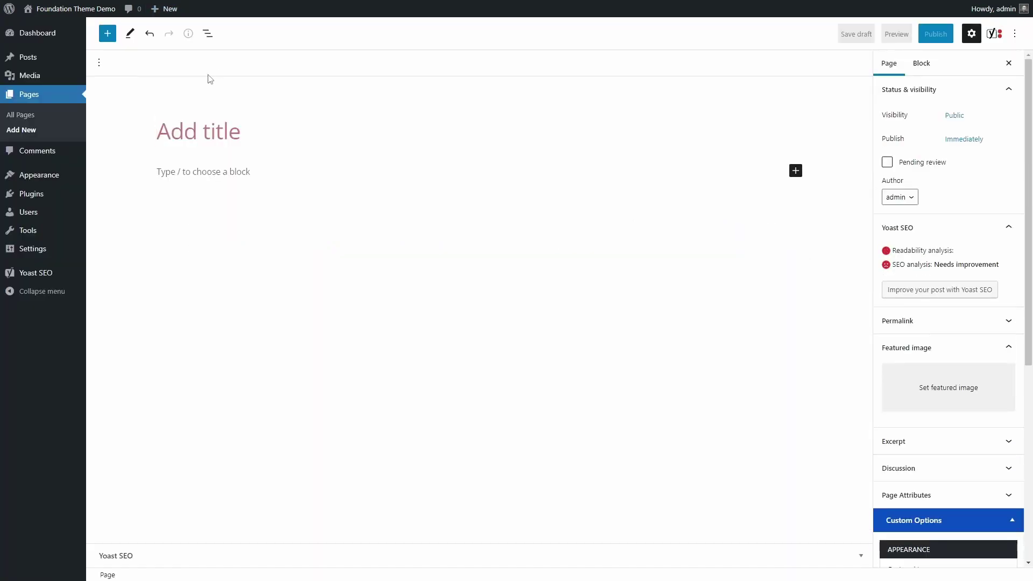
text(Block Editor (Gutenberg)
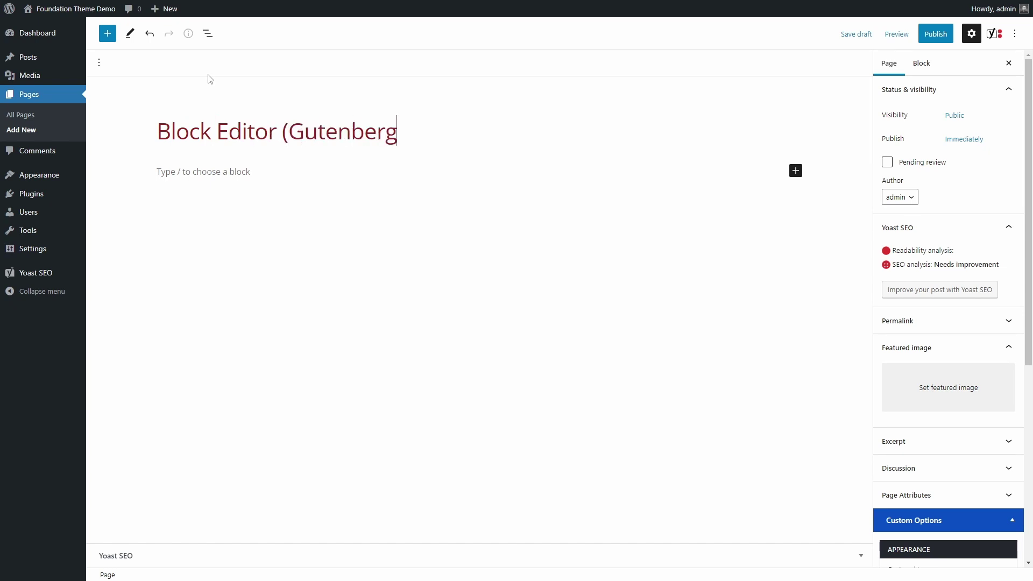
click(186, 177)
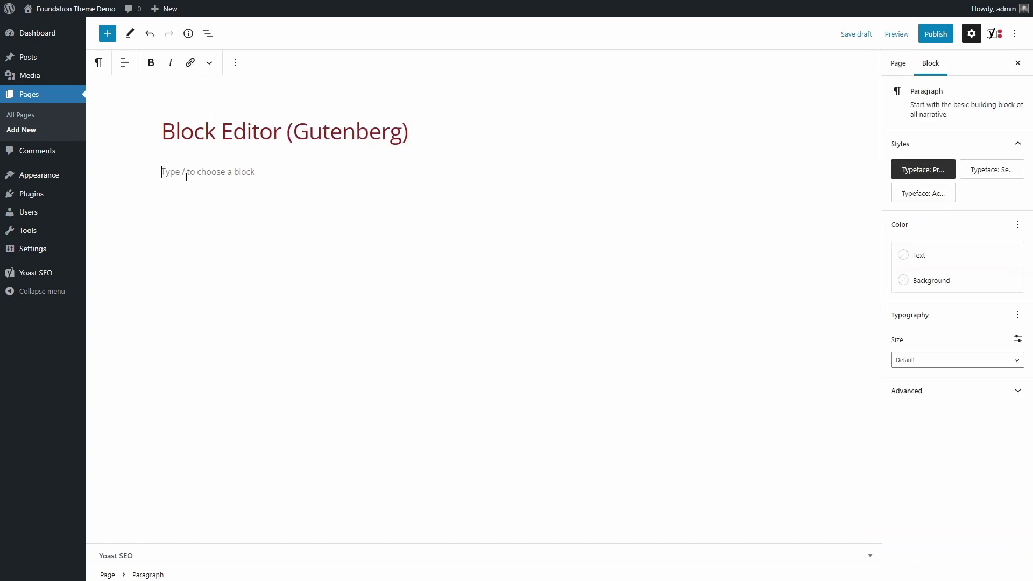
text(Donec quam felis, ultricies nec, pellentesque eu, pretium quis, sem. Nulla consequat massa quis enim. Donec pede justo, fringilla vel, aliquet nec, vulputate eget, arcu.)
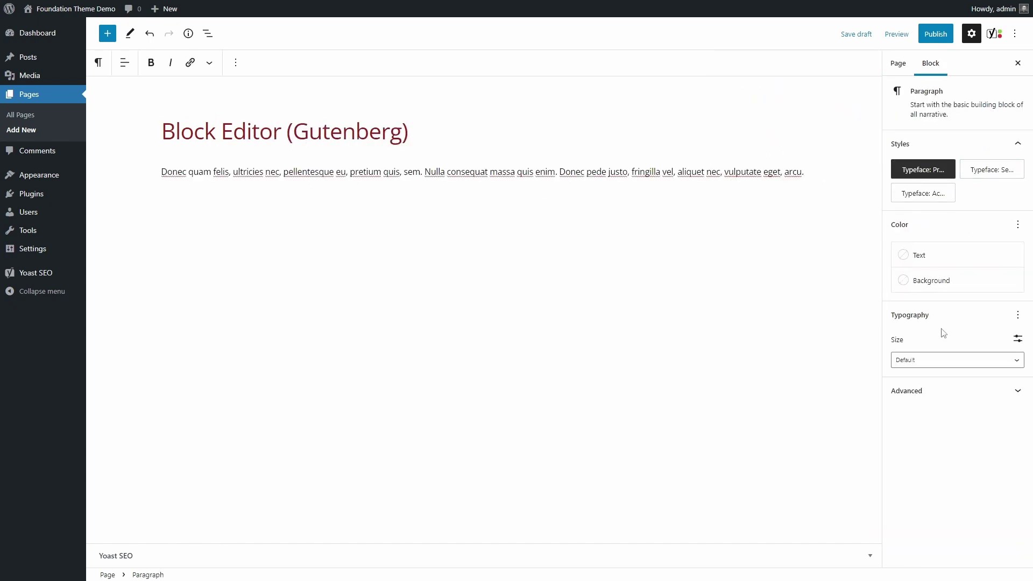
click(928, 361)
click(914, 473)
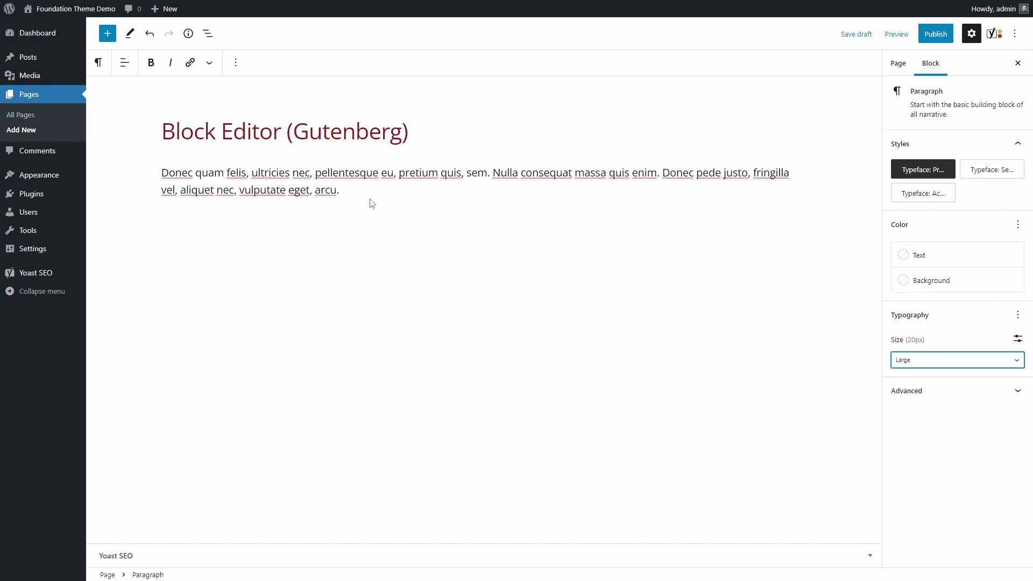
- Add the heading 'A Page Heading' below the paragraph
click(107, 33)
click(176, 162)
click(335, 226)
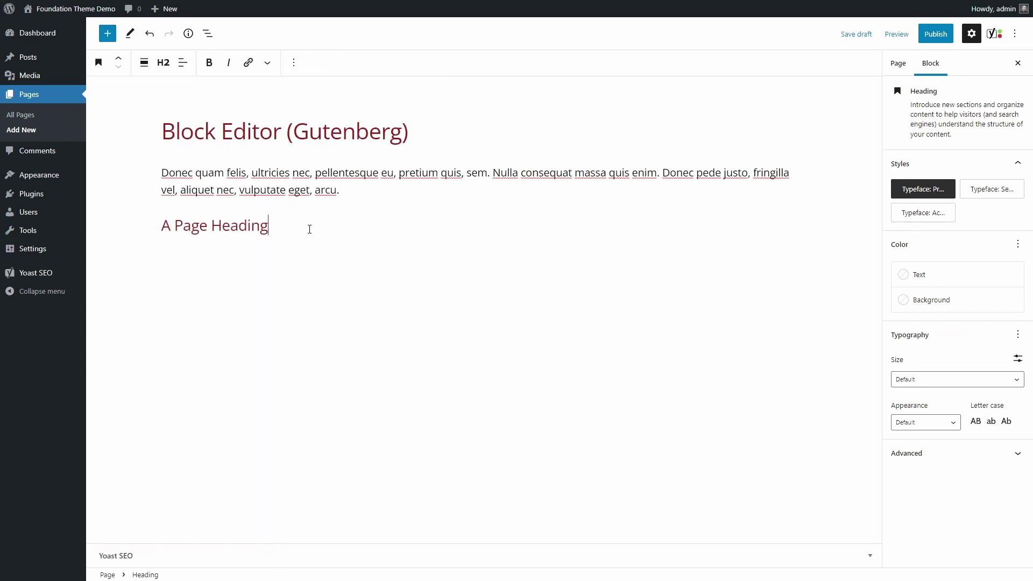
click(164, 65)
- Insert a 33/66 Columns block with a Heading block in each column
key(Return)
click(107, 34)
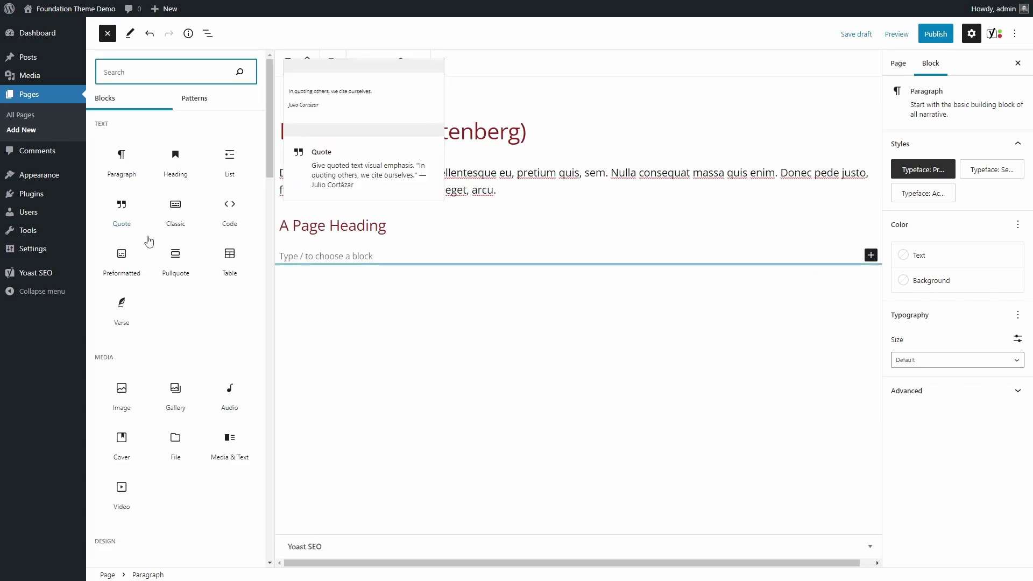
scroll(165, 312, down, 3)
scroll(166, 312, down, 3)
click(175, 254)
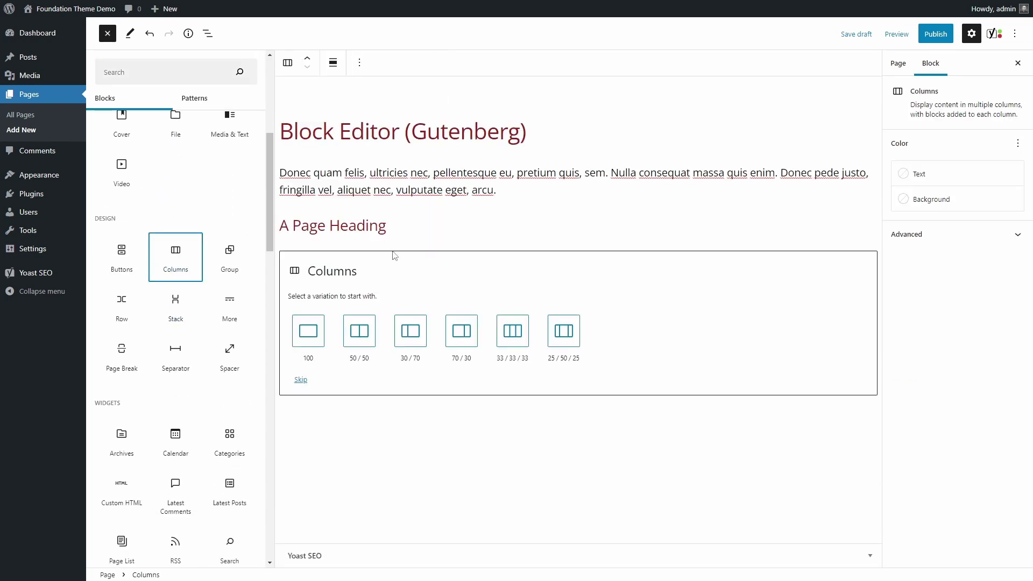
click(403, 234)
click(297, 339)
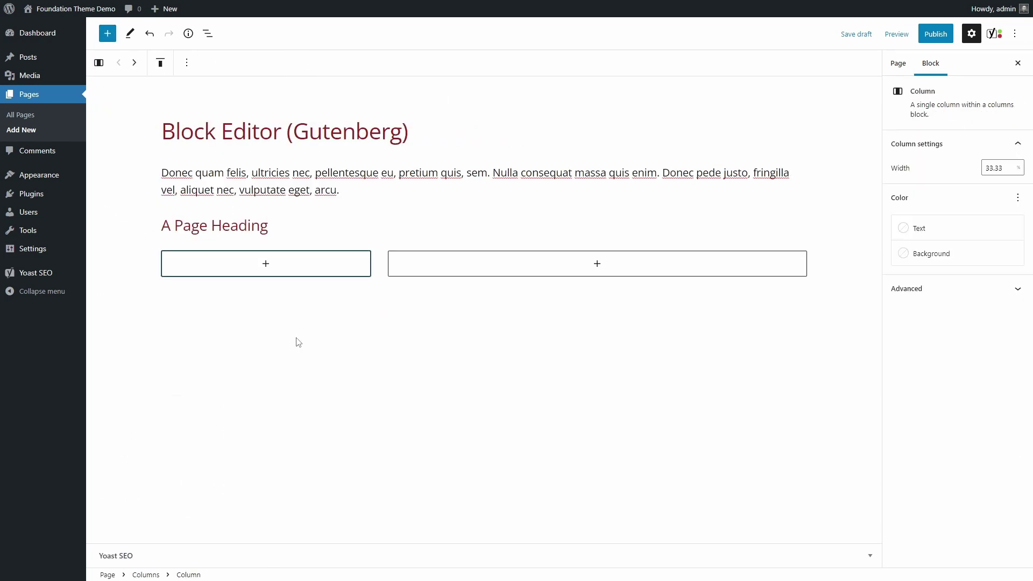
click(266, 267)
click(265, 348)
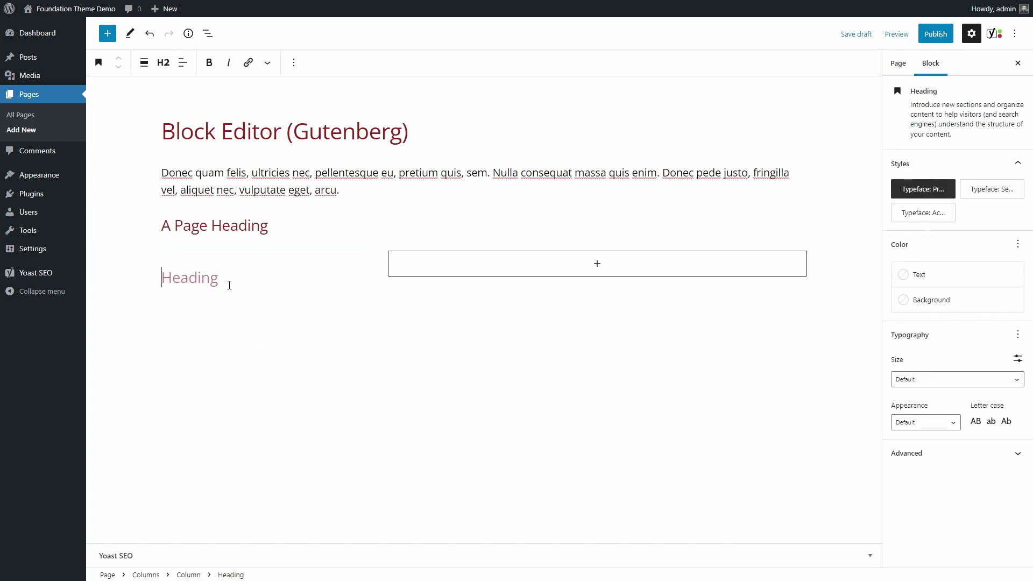
click(596, 263)
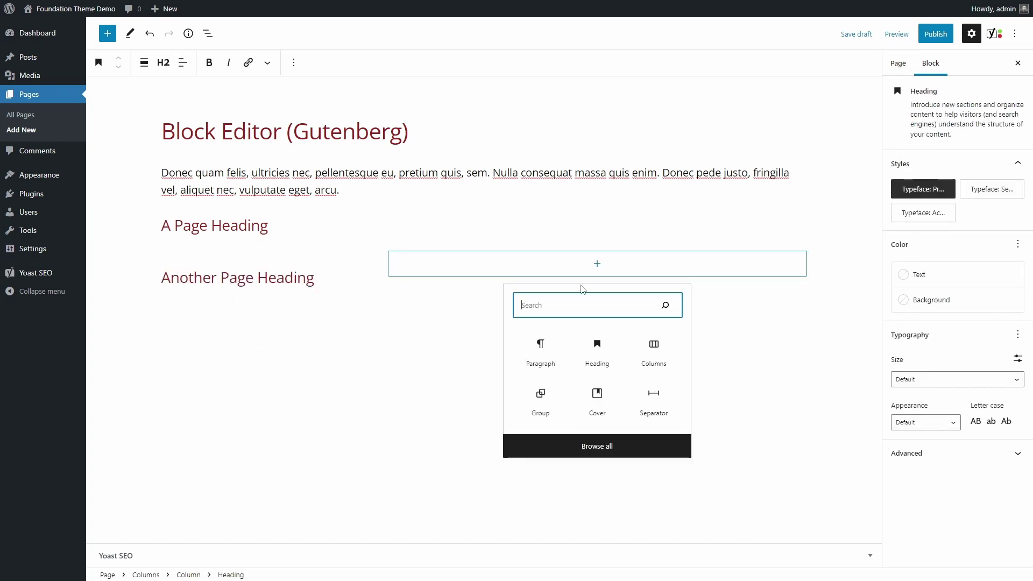
click(592, 353)
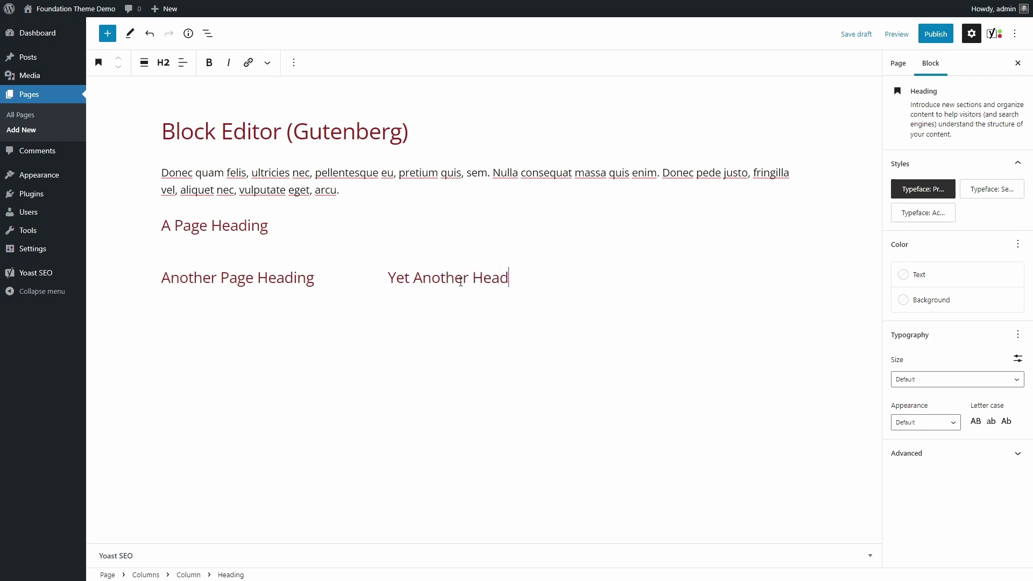
- Make both column headings H3 and paste a lorem paragraph under each
click(165, 135)
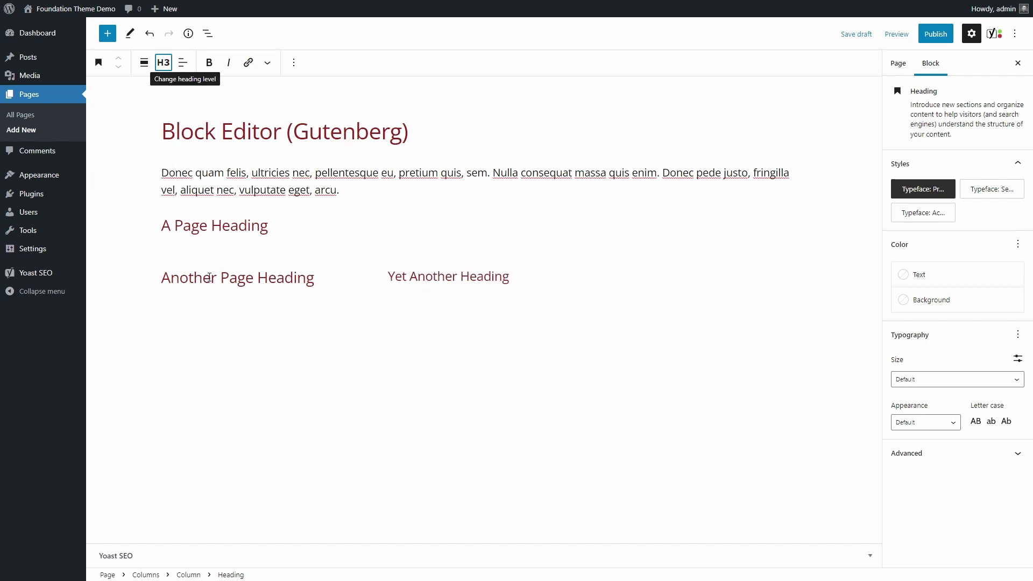
click(168, 65)
click(164, 135)
key(Return)
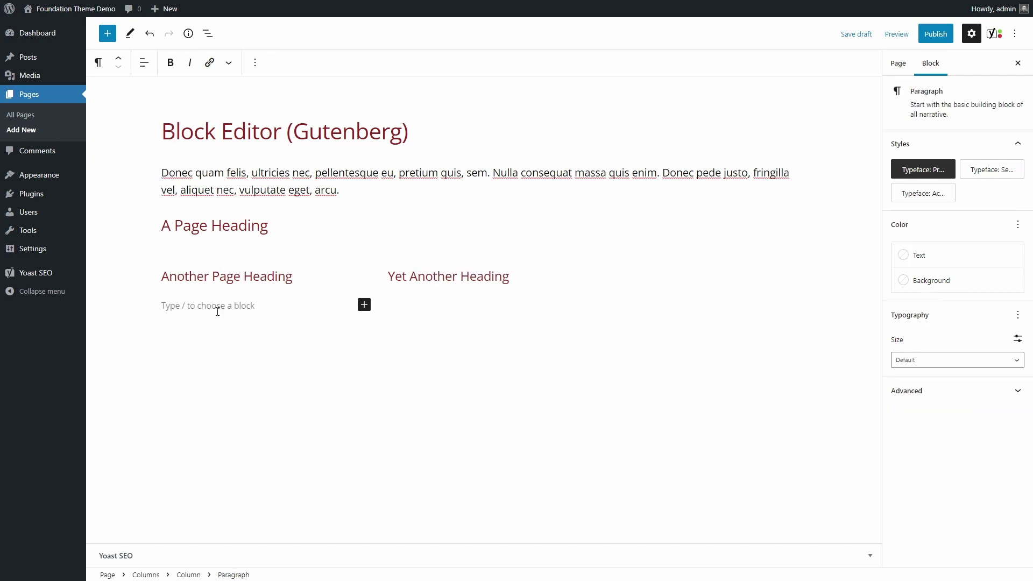
text(Donec quam felis, ultricies nec, pellentesque eu, pretium quis, sem. Nulla consequat massa quis enim. Donec pede justo, fringilla vel, aliquet nec, vulputate eget, arcu.)
click(527, 273)
key(Return)
text(Donec quam felis, ultricies nec, pellentesque eu, pretium quis, sem. Nulla consequat massa quis enim. Donec pede justo, fringilla vel, aliquet nec, vulputate eget, arcu.)
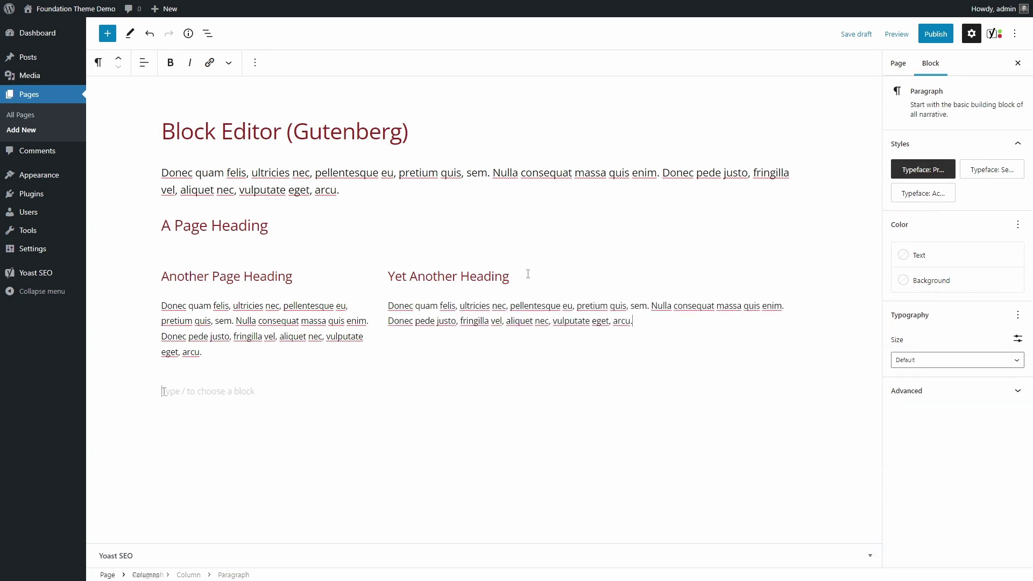
- Reorder blocks in the List View, moving the first column right and keeping headings above paragraphs
click(208, 34)
click(149, 91)
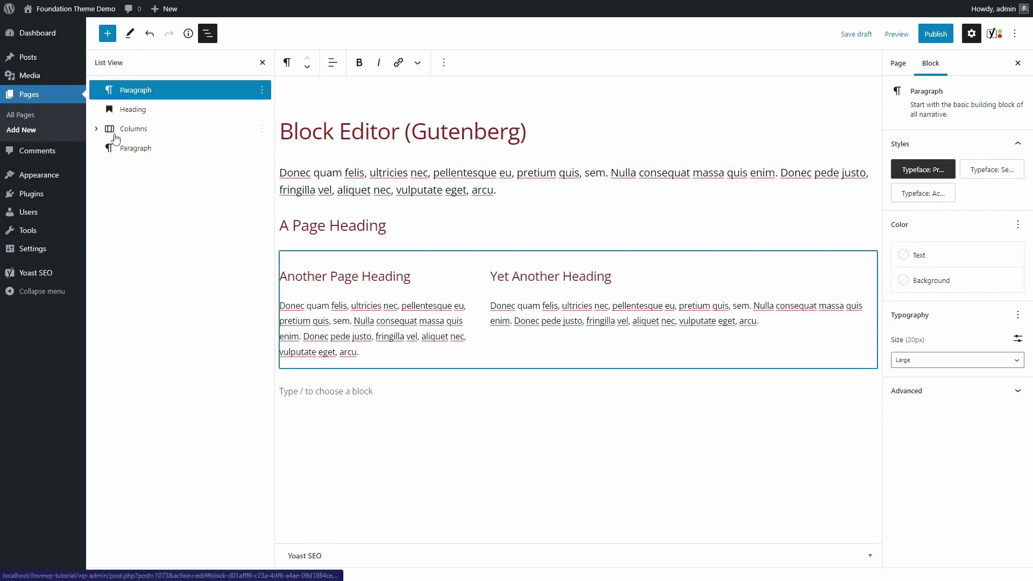
click(147, 148)
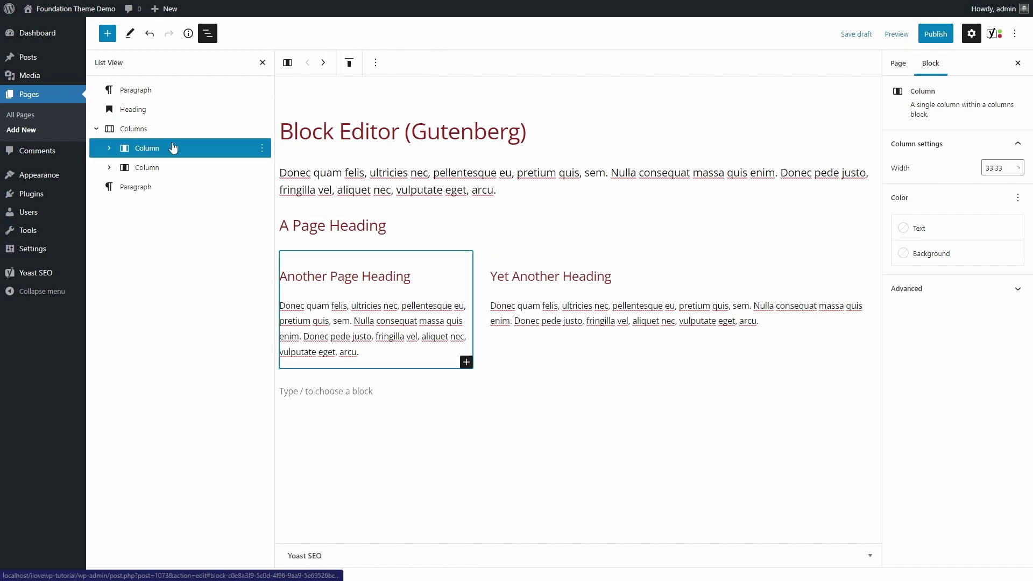
click(325, 63)
click(109, 168)
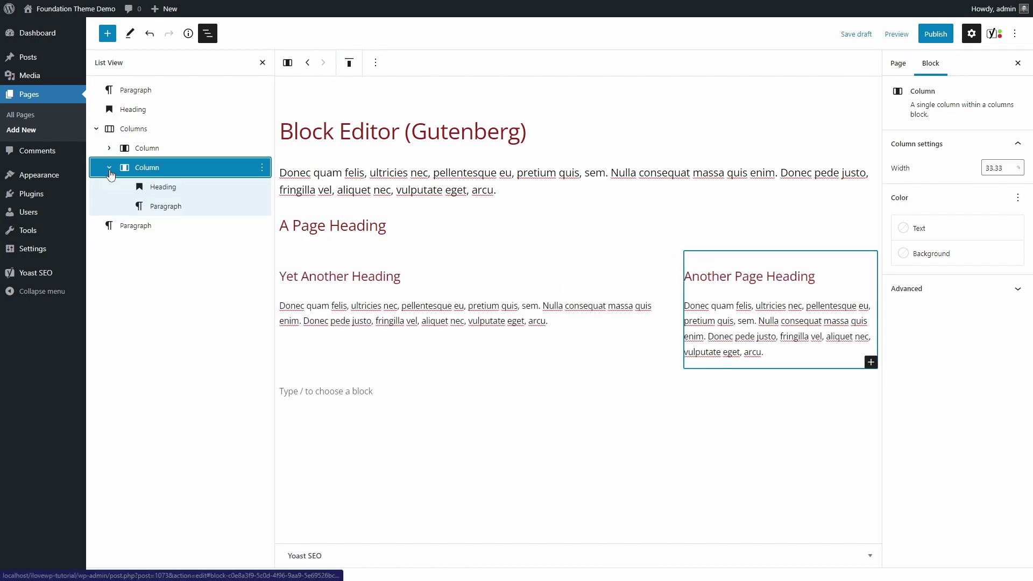
click(161, 187)
click(164, 207)
click(159, 189)
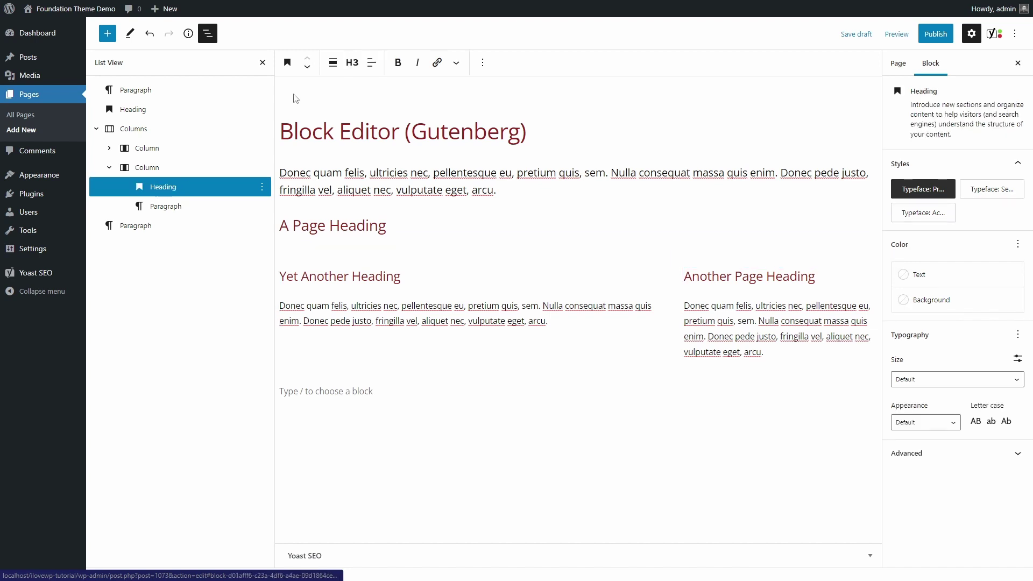
click(307, 66)
click(307, 57)
- Convert the last empty paragraph into a bulleted list
click(136, 229)
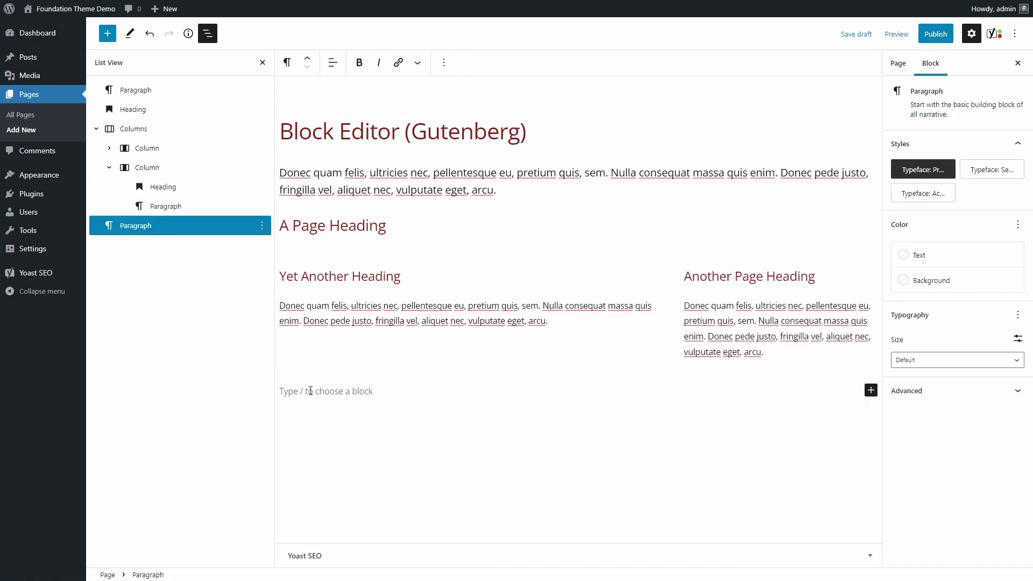
click(287, 63)
click(307, 173)
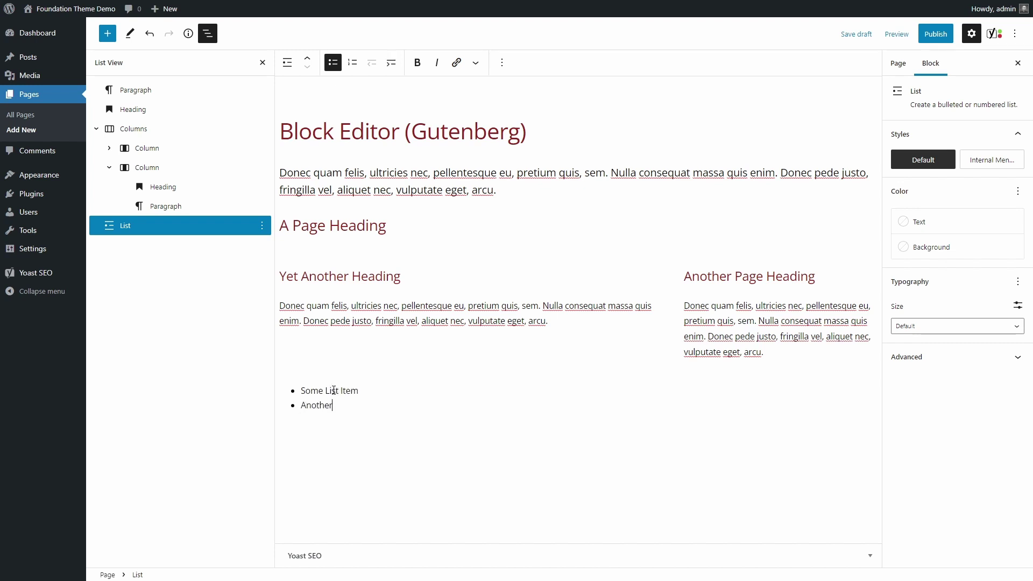
click(353, 63)
click(333, 62)
- Publish the page and view it on the live site
click(930, 40)
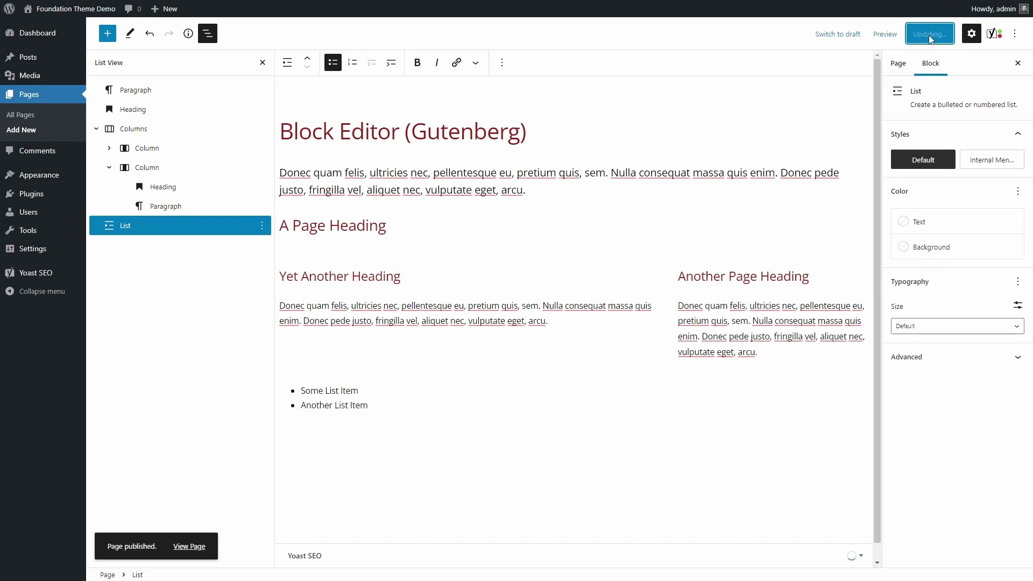
click(187, 553)
scroll(295, 308, down, 2)
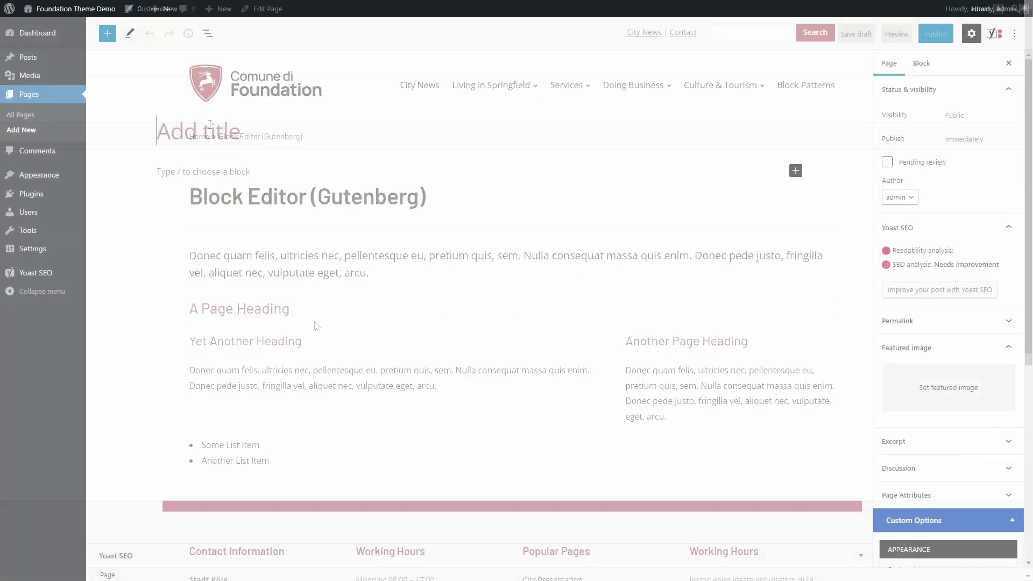
- Title a new page 'Custom Block Patterns' and browse the block patterns in the explore view
text(Custom Block Patterns)
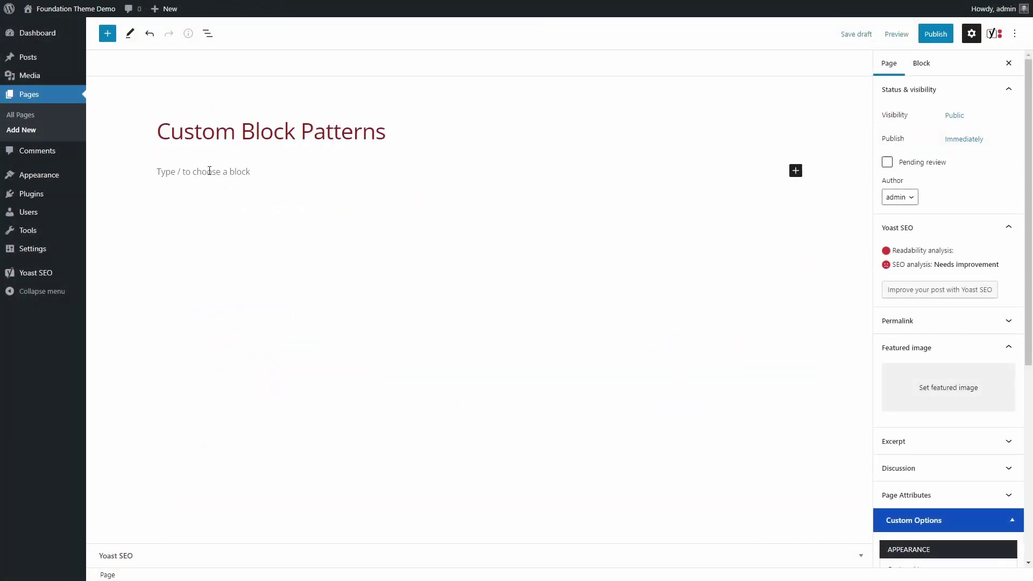
click(209, 171)
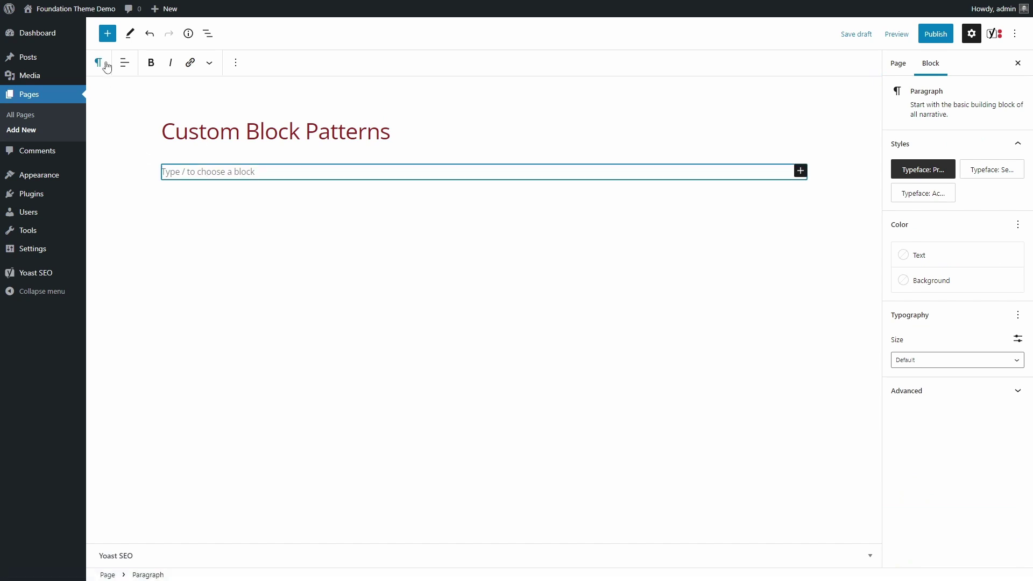
click(107, 34)
click(193, 100)
click(245, 132)
scroll(552, 213, down, 7)
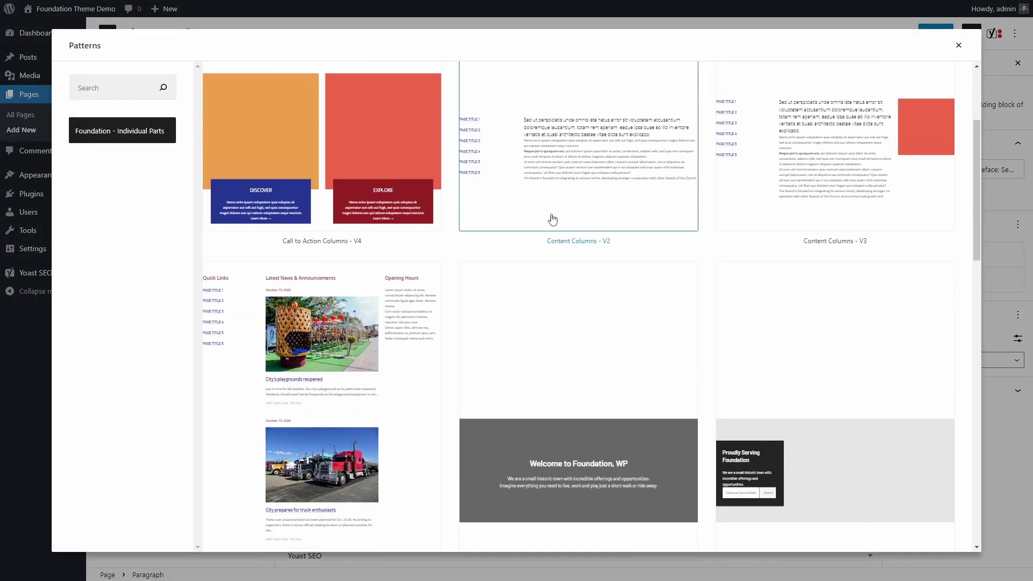
scroll(554, 211, down, 7)
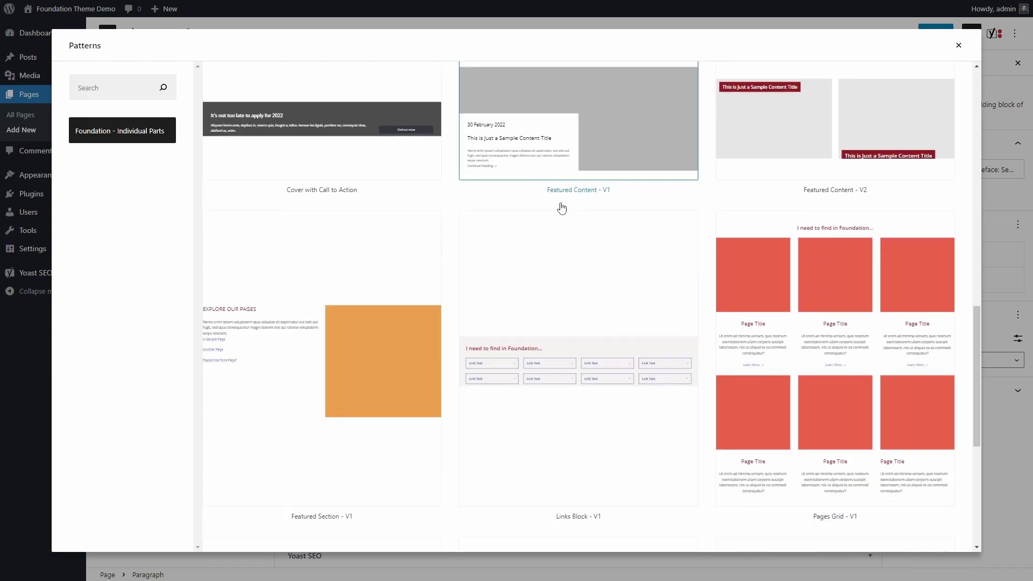
scroll(562, 203, up, 8)
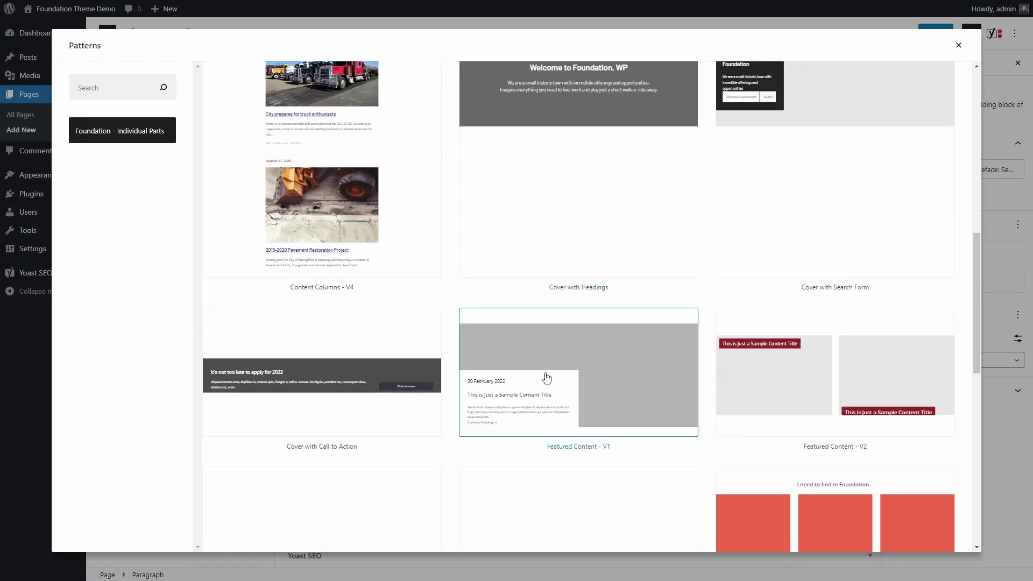
- Insert the Featured Content - V1 pattern and set the purple laboratory photo as its cover background
click(546, 379)
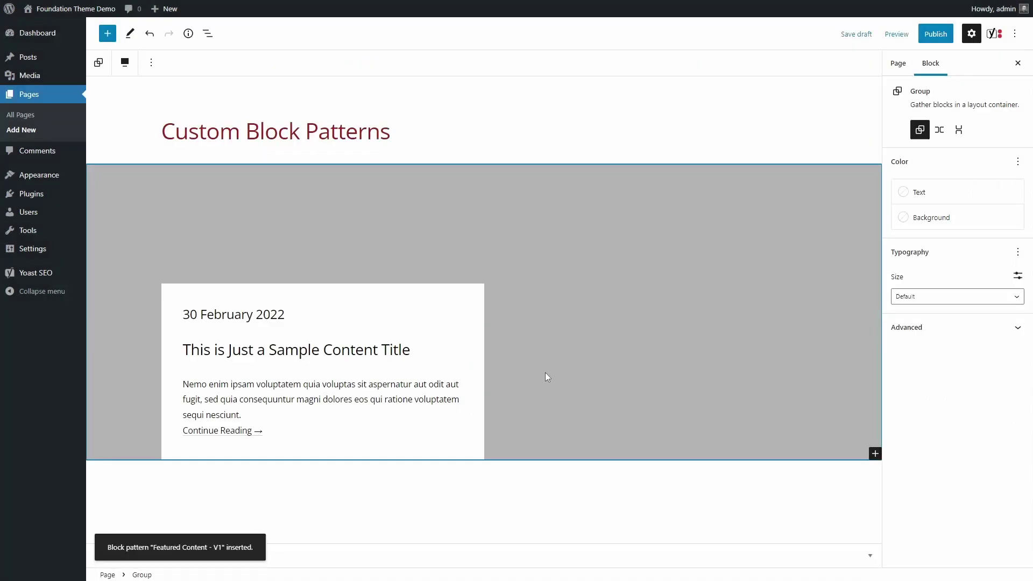
click(344, 218)
click(242, 63)
click(275, 97)
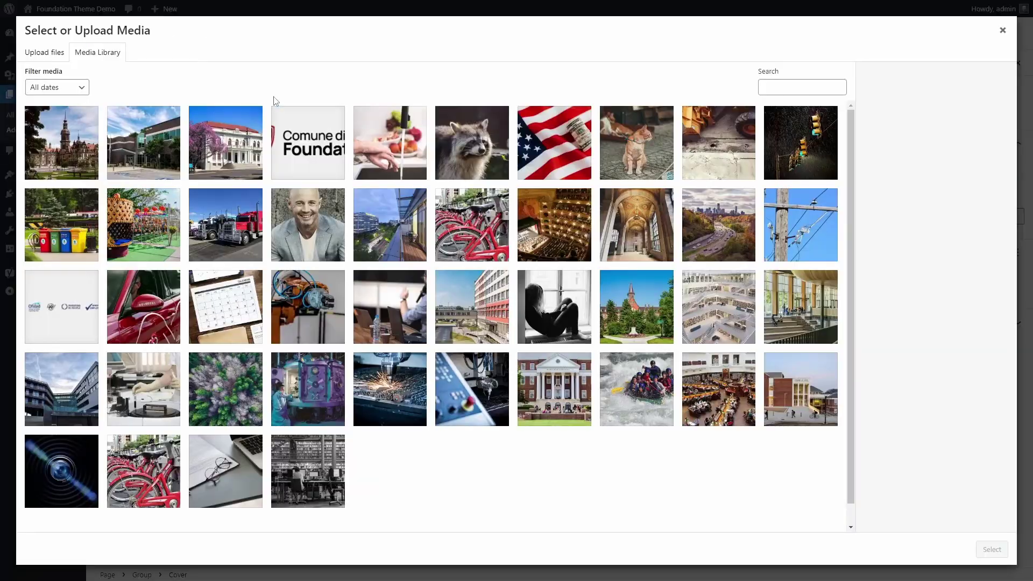
click(306, 400)
click(978, 549)
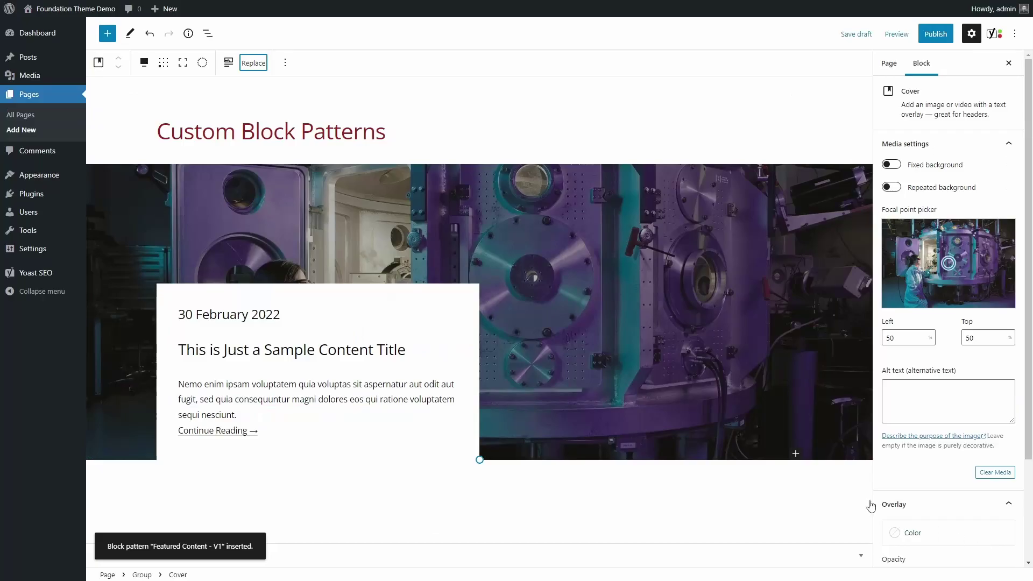
- Move the cover content to the middle right and adjust the overlay opacity
click(163, 62)
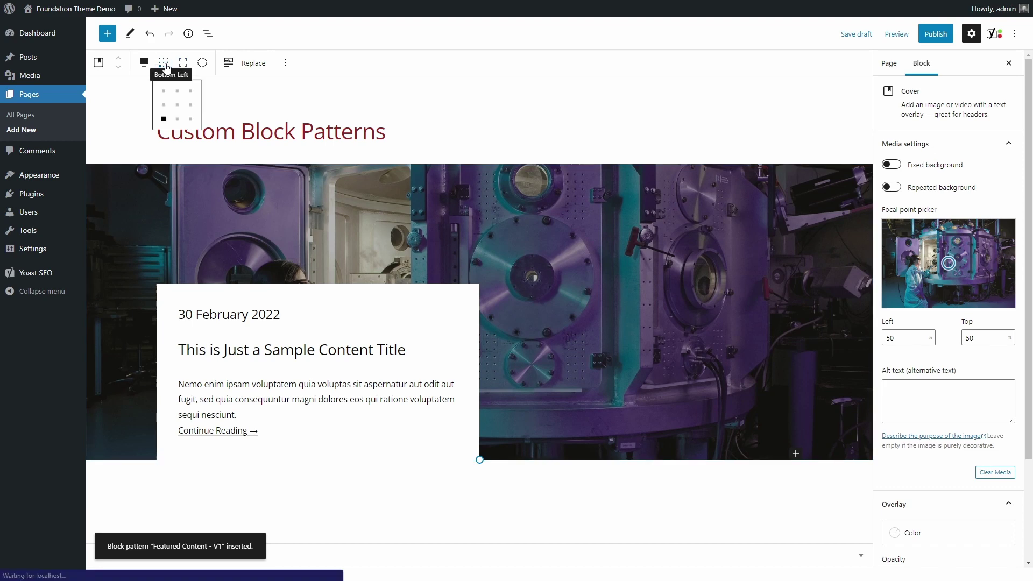
click(196, 112)
click(574, 336)
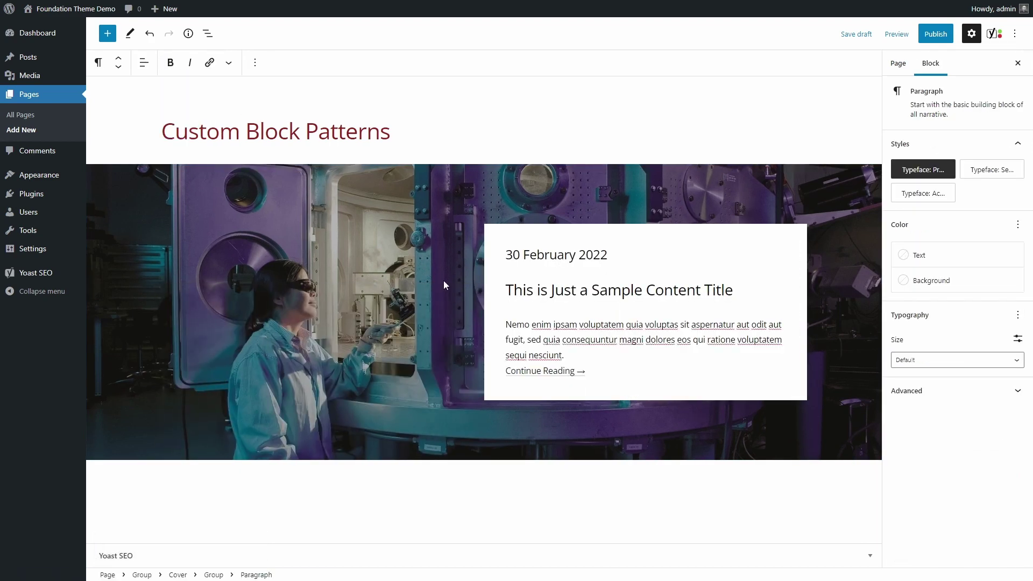
click(353, 185)
scroll(931, 447, down, 3)
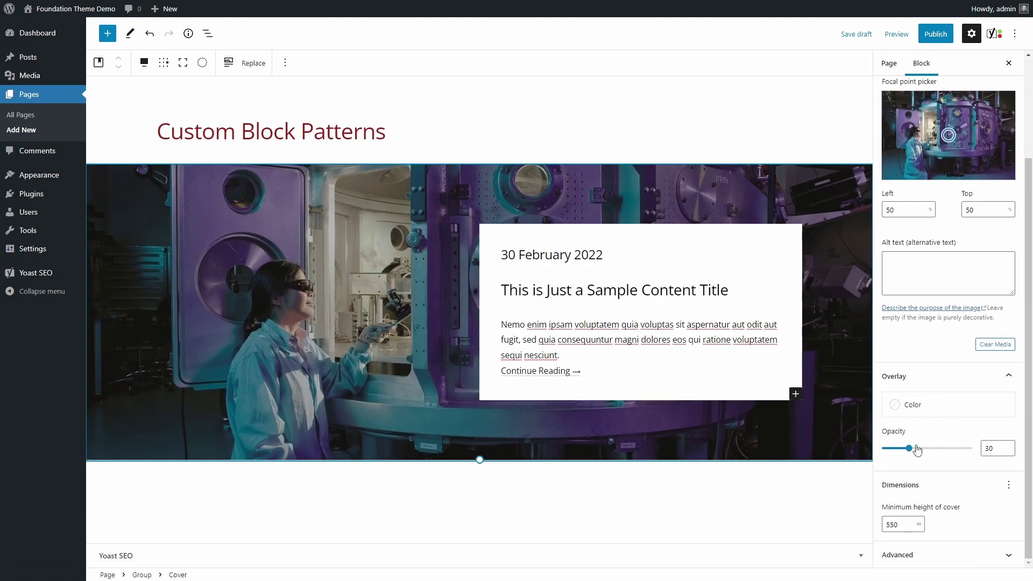
drag(918, 449, 927, 451)
scroll(928, 436, up, 5)
- Add an empty paragraph below the cover
click(441, 506)
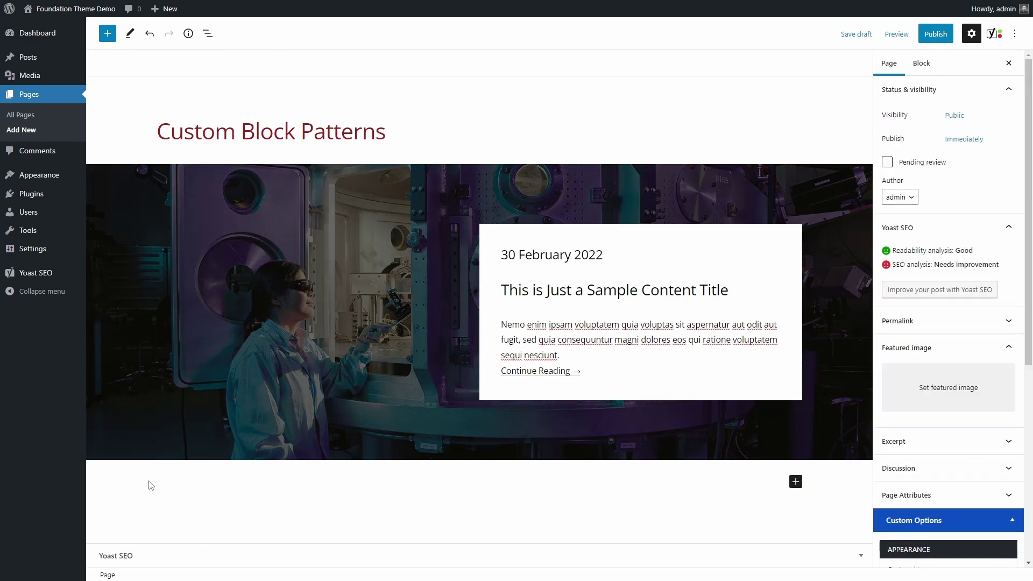
click(159, 485)
click(107, 34)
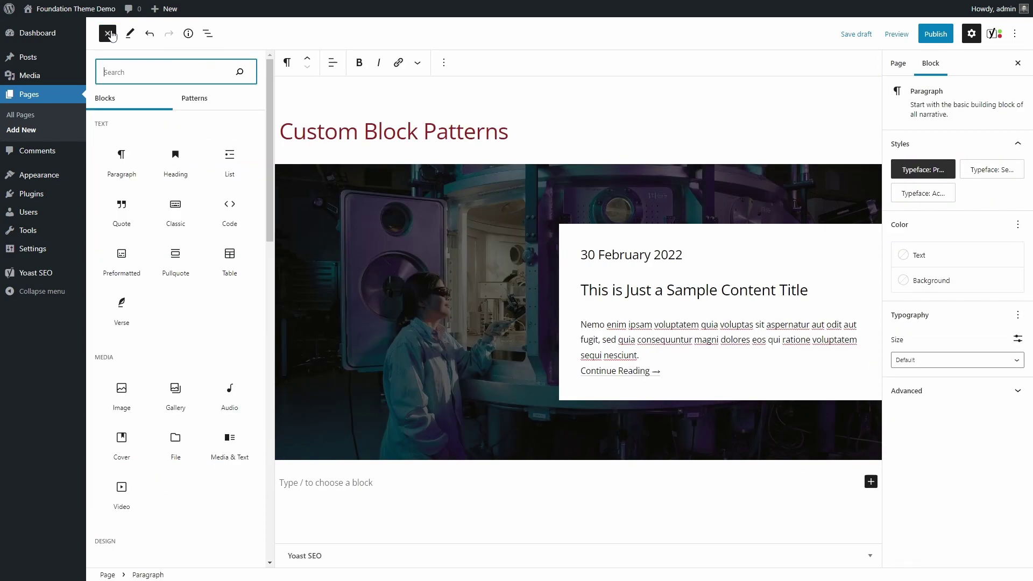
- Insert the Call to Action Columns - V2 pattern and make its EXPLORE separator a custom green
click(189, 103)
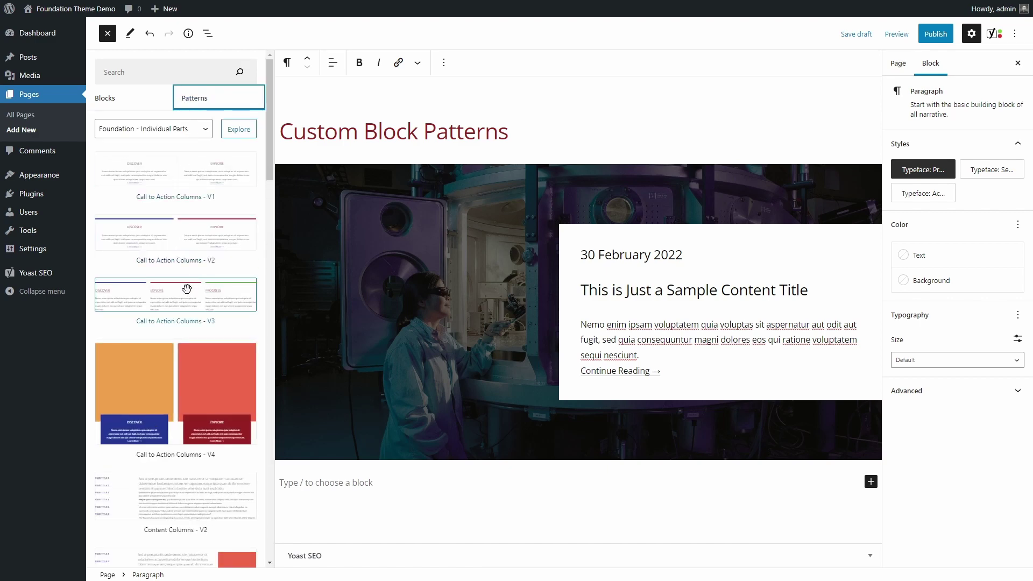
click(184, 229)
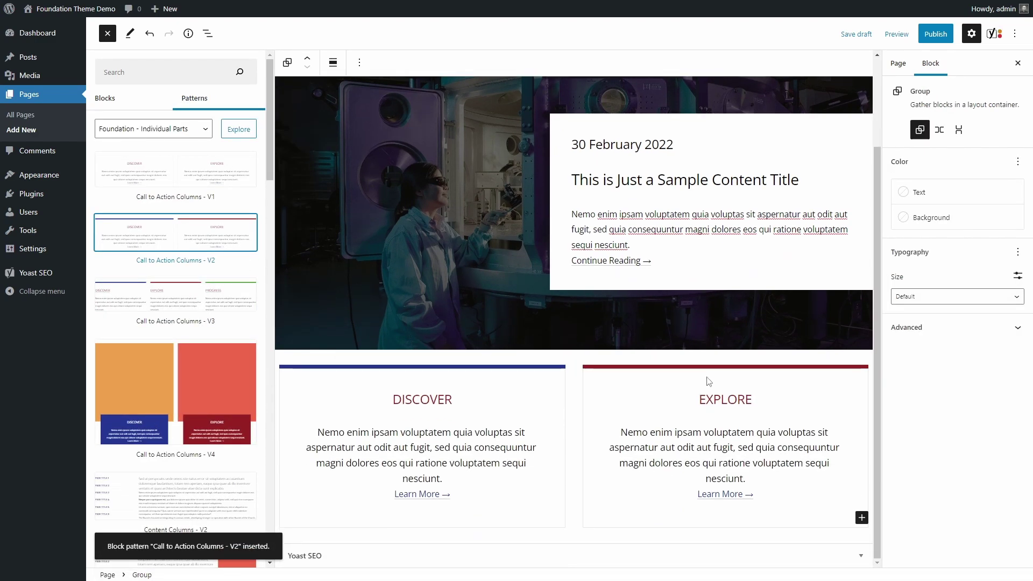
click(709, 369)
click(917, 258)
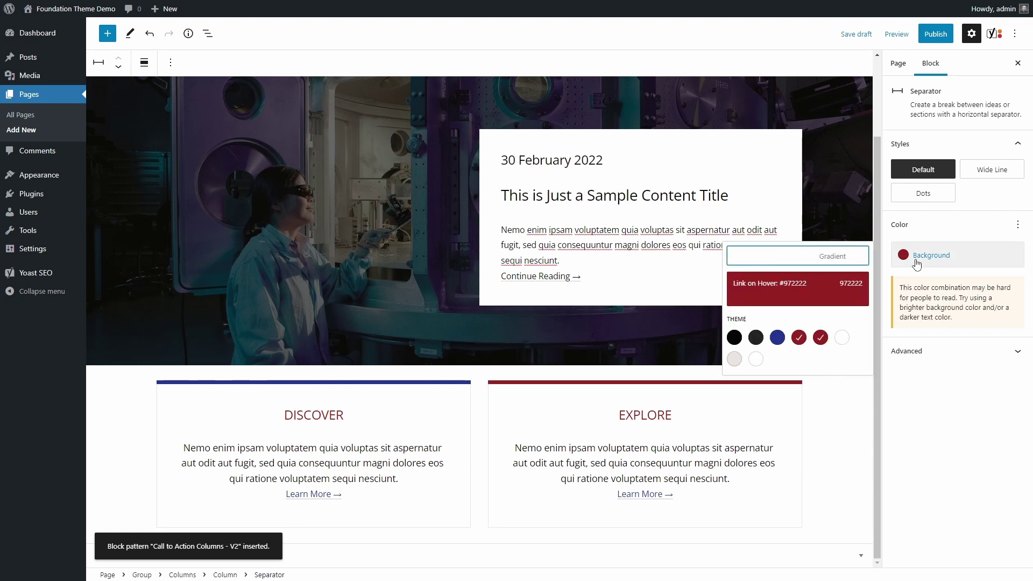
click(818, 295)
drag(643, 411, 647, 409)
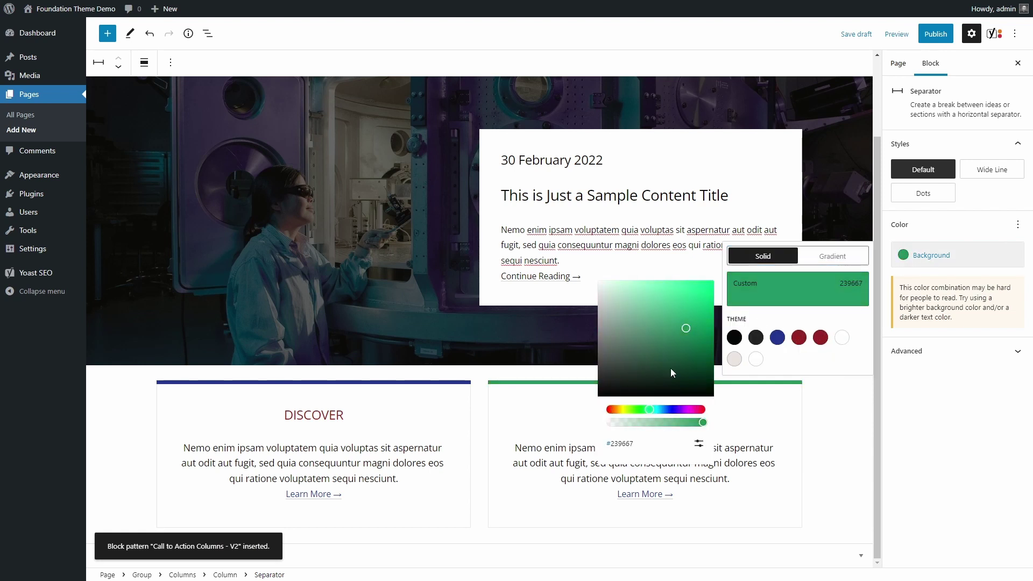
click(762, 300)
click(934, 277)
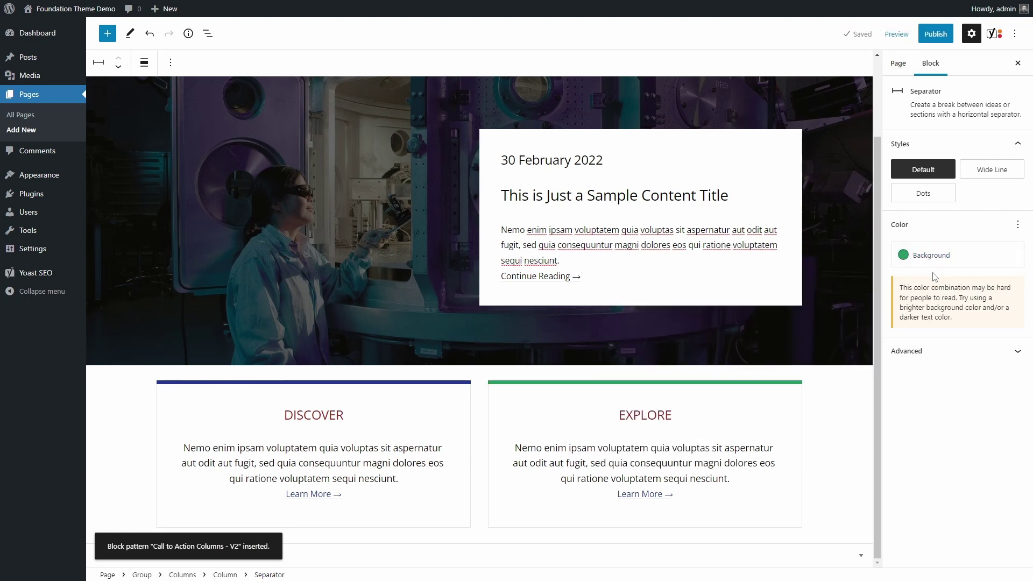
- Add the Links Block - V1 pattern at the bottom of the page
click(683, 414)
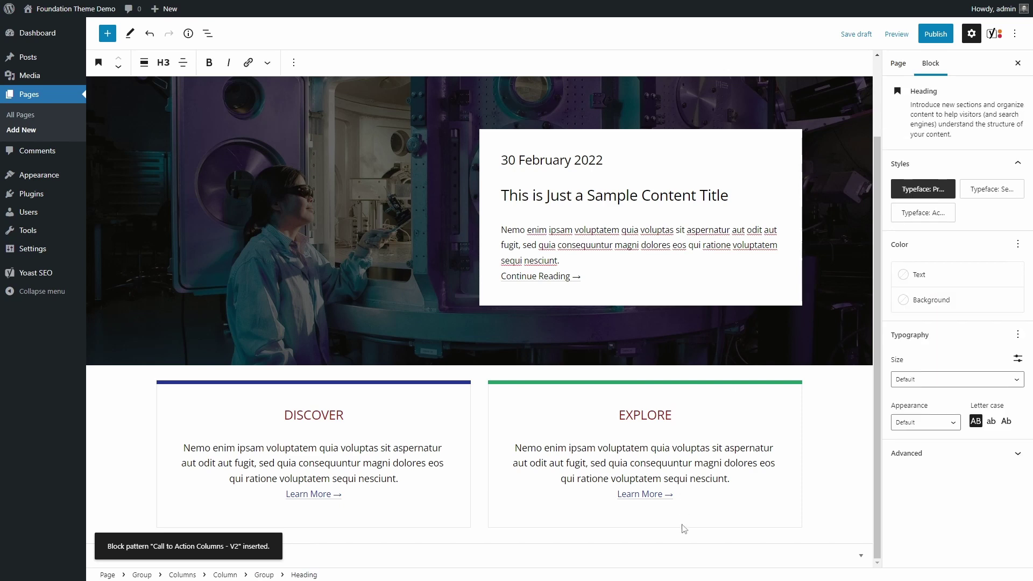
click(506, 540)
click(431, 560)
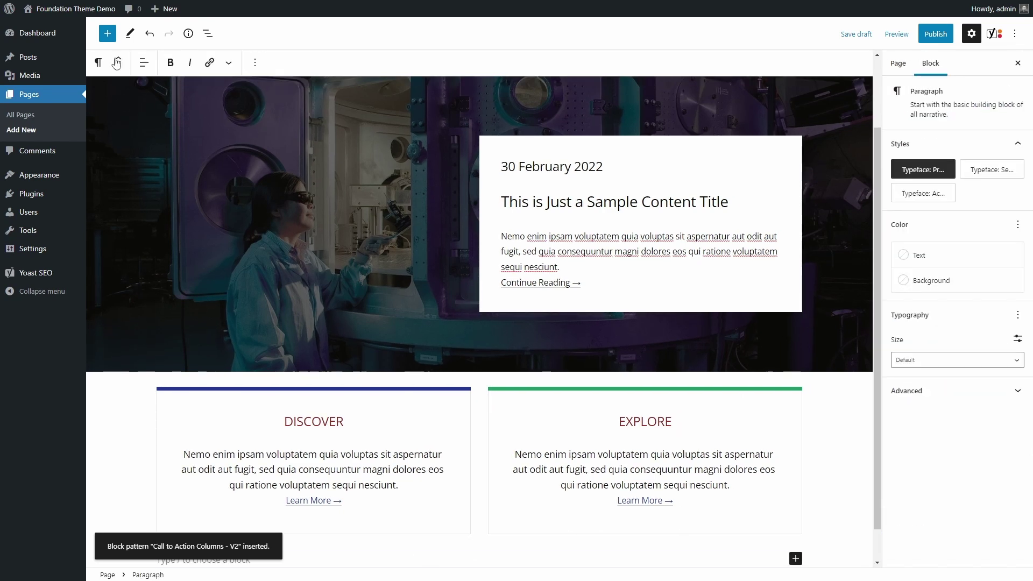
click(108, 33)
click(195, 98)
scroll(203, 304, down, 10)
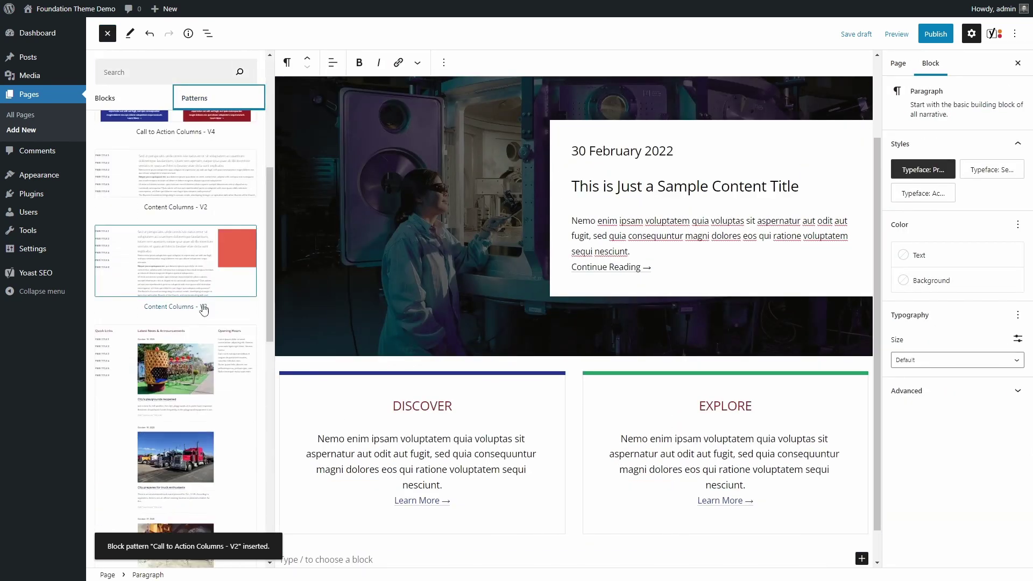
scroll(195, 300, down, 10)
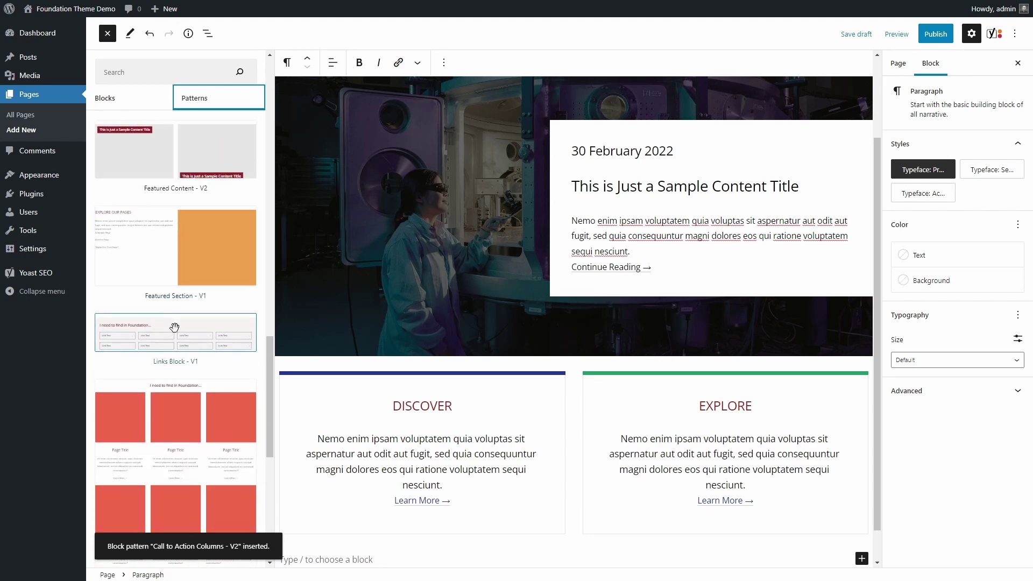
click(185, 330)
click(478, 387)
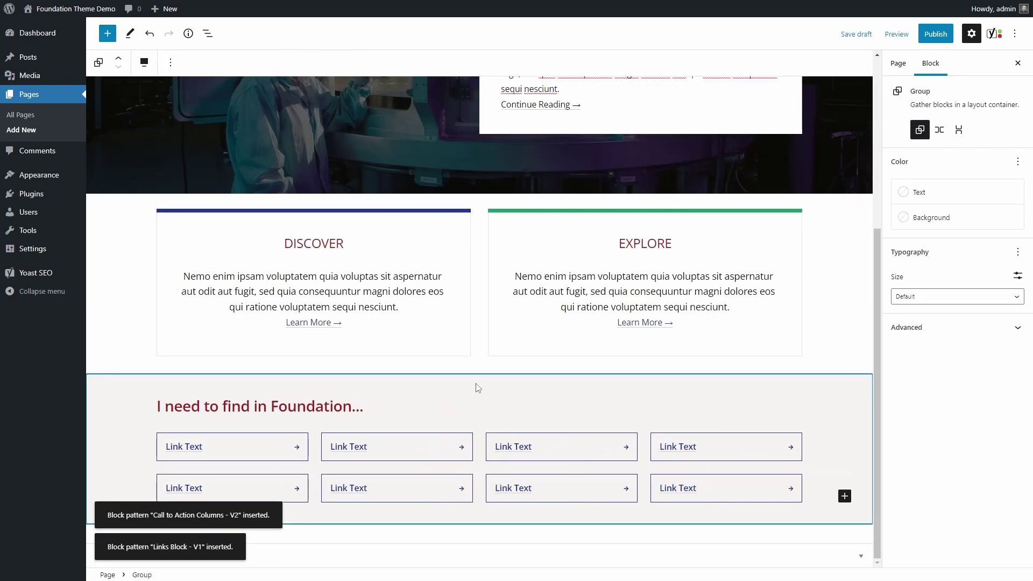
- Publish the Custom Block Patterns page, view it, then browse the home page
click(936, 34)
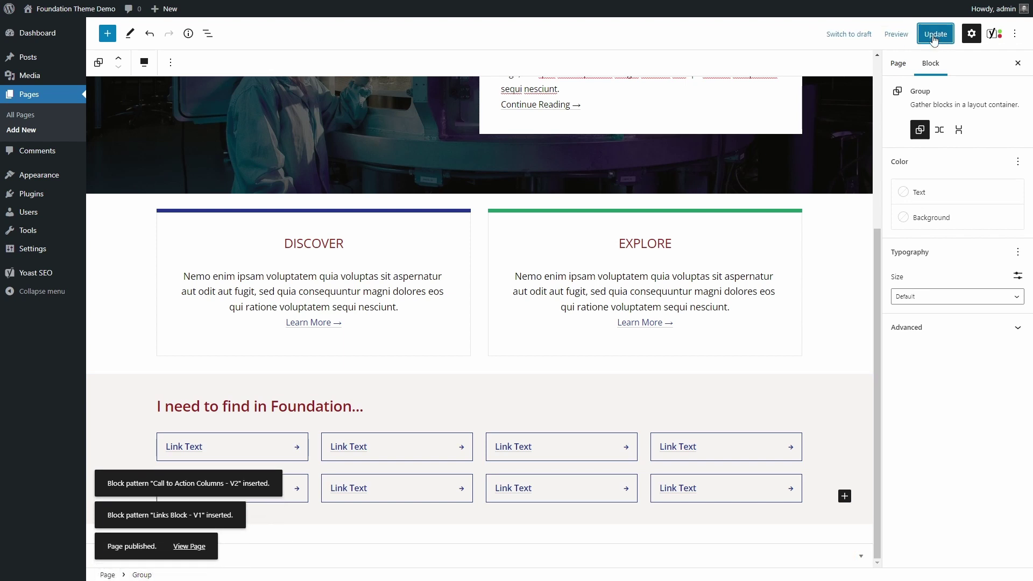
click(183, 546)
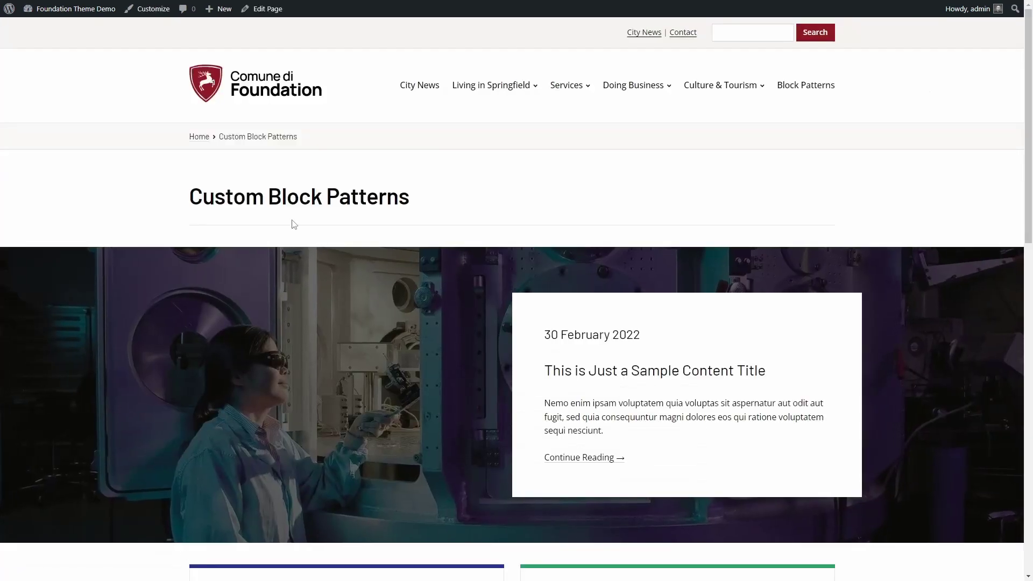
scroll(377, 183, down, 3)
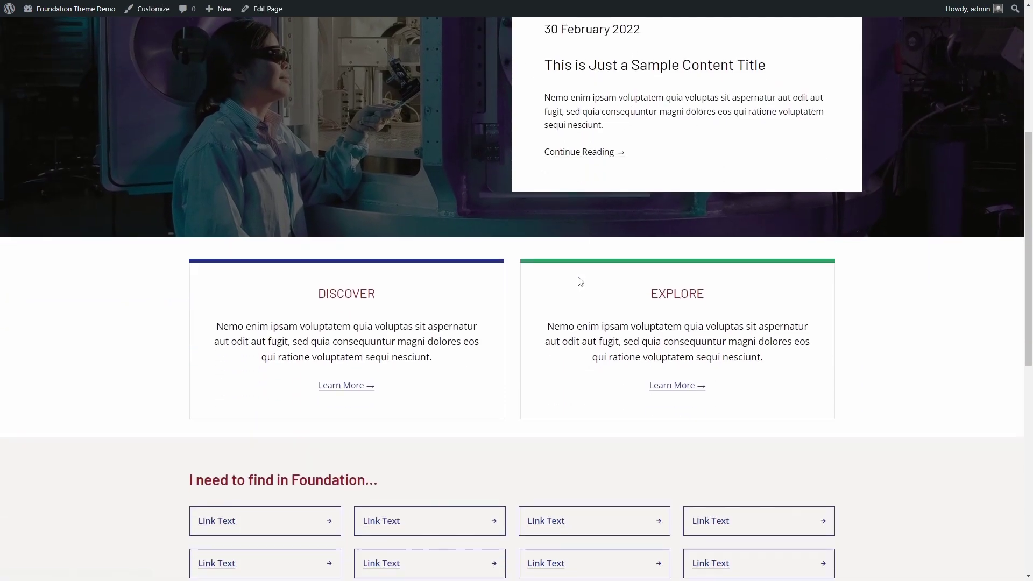
scroll(591, 215, down, 8)
click(569, 237)
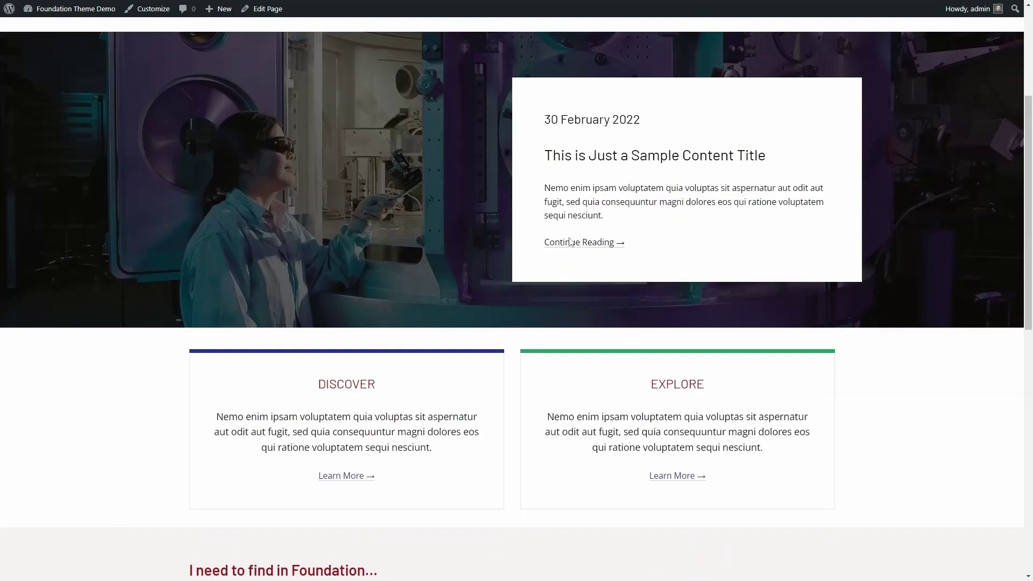
click(278, 96)
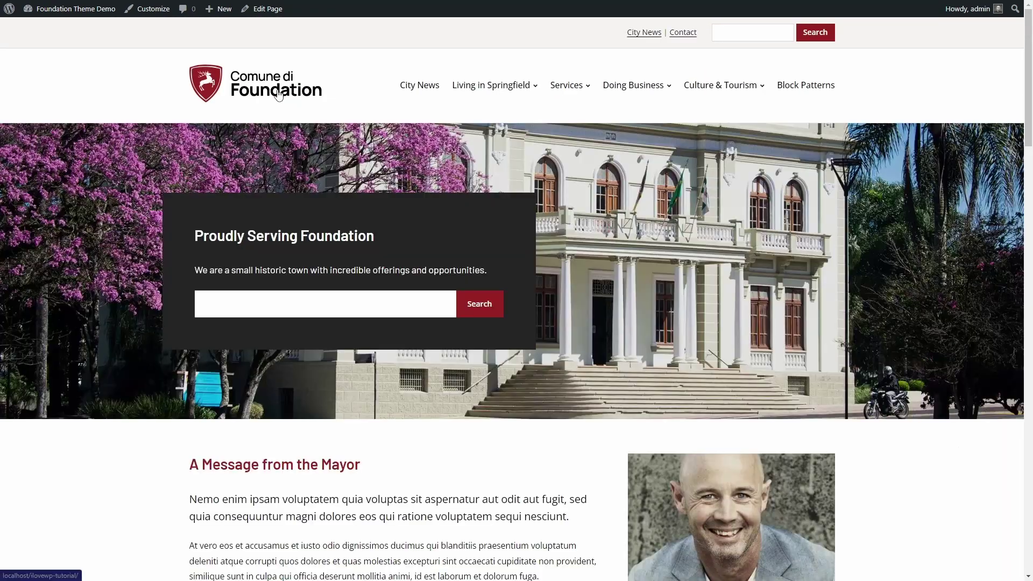
scroll(454, 199, down, 10)
scroll(454, 200, down, 12)
scroll(400, 188, down, 5)
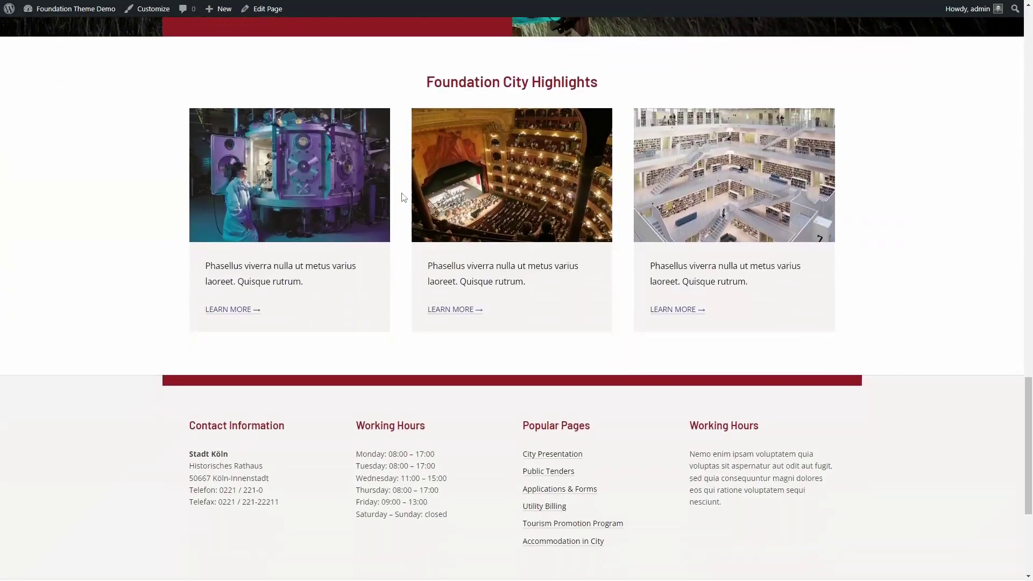
scroll(322, 107, up, 2)
- Move the home page's Important PSA box to the cover's top right and update
click(262, 9)
scroll(416, 163, down, 15)
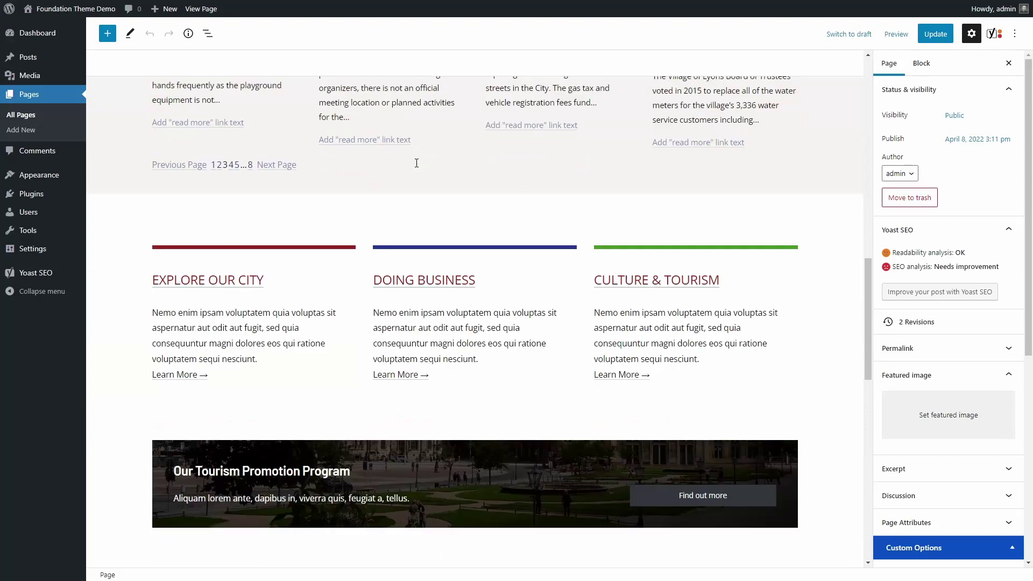
scroll(415, 162, down, 9)
scroll(413, 162, up, 1)
click(375, 174)
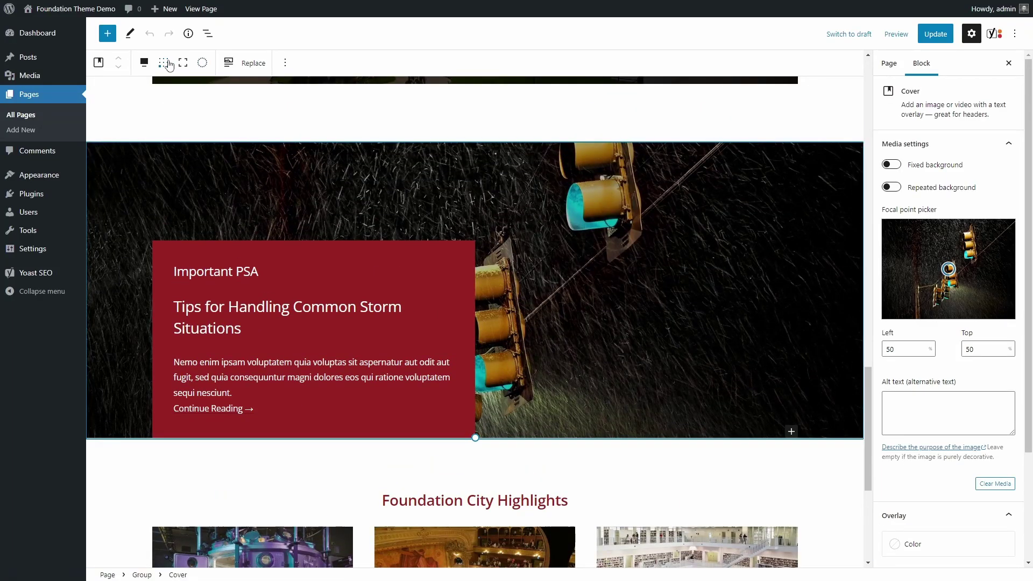
click(196, 96)
scroll(538, 161, down, 2)
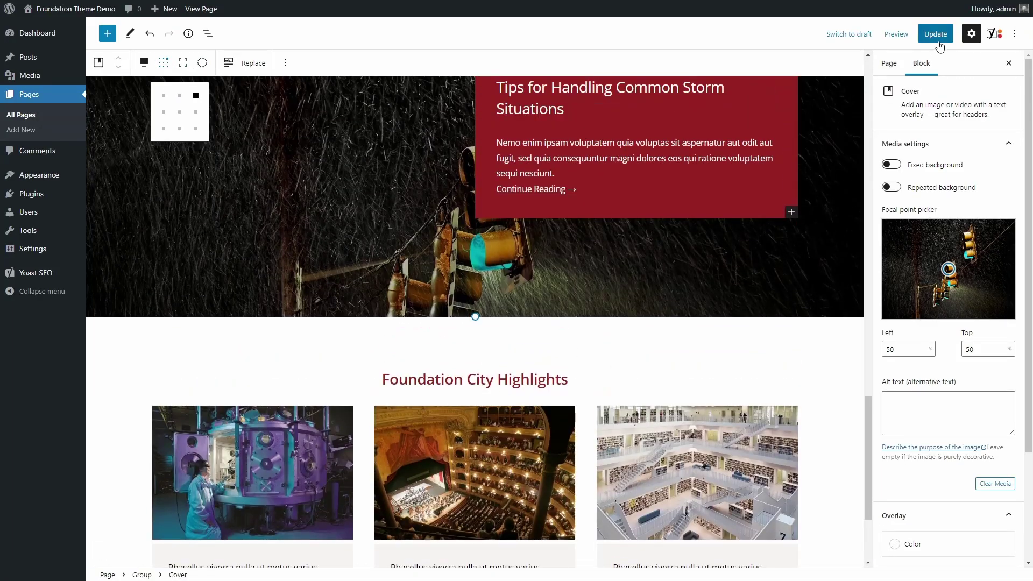
click(938, 42)
- View the updated home page, then open Living in Springfield in the block editor
click(188, 547)
scroll(547, 320, down, 15)
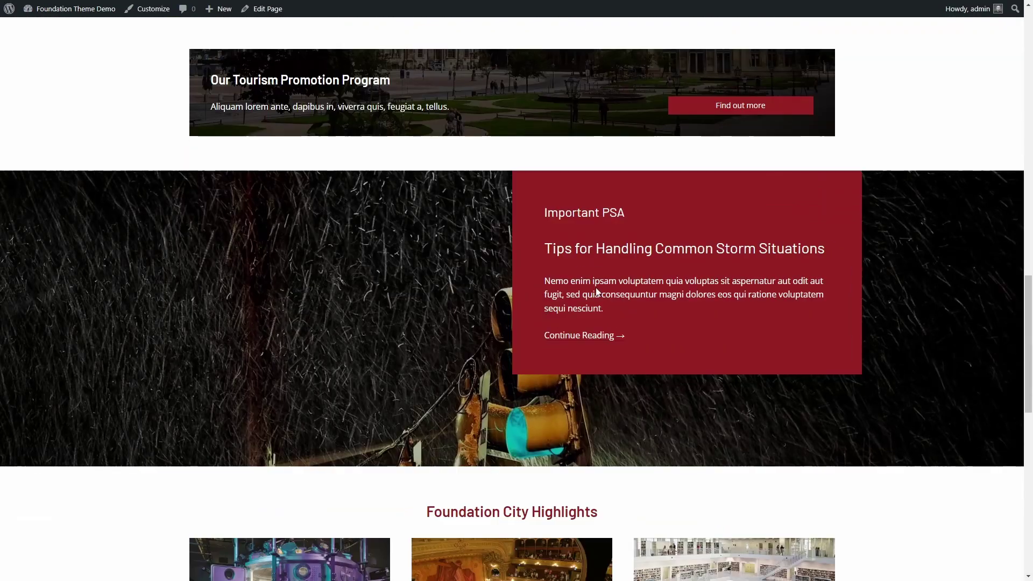
scroll(594, 288, up, 20)
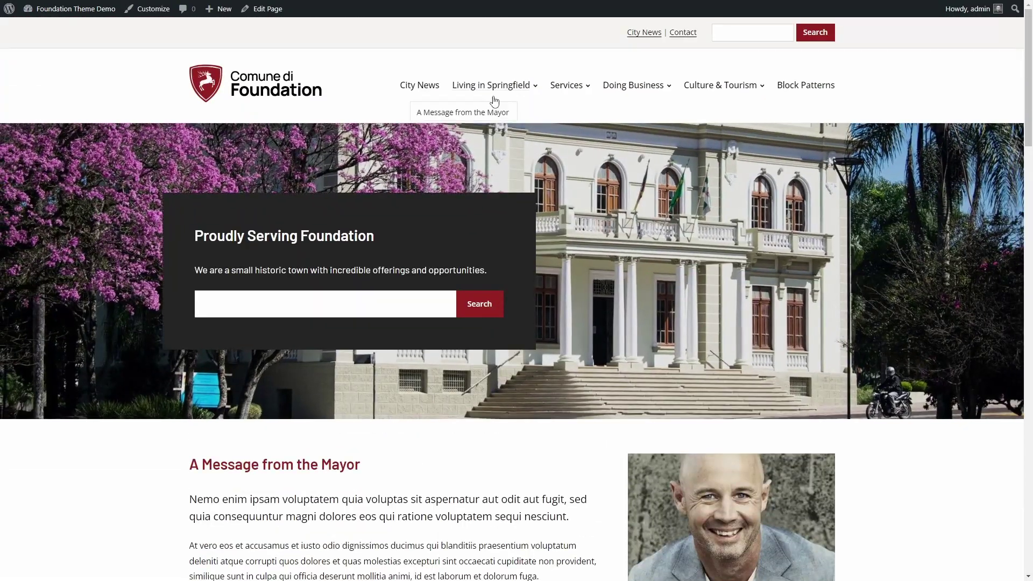
click(492, 94)
scroll(461, 234, down, 7)
scroll(460, 226, up, 6)
scroll(457, 218, up, 1)
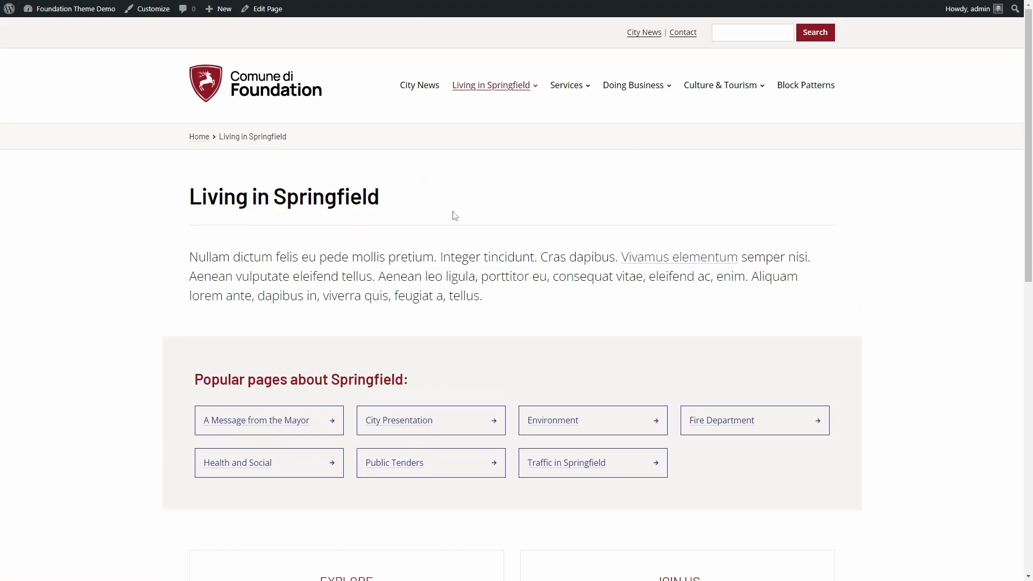
click(266, 10)
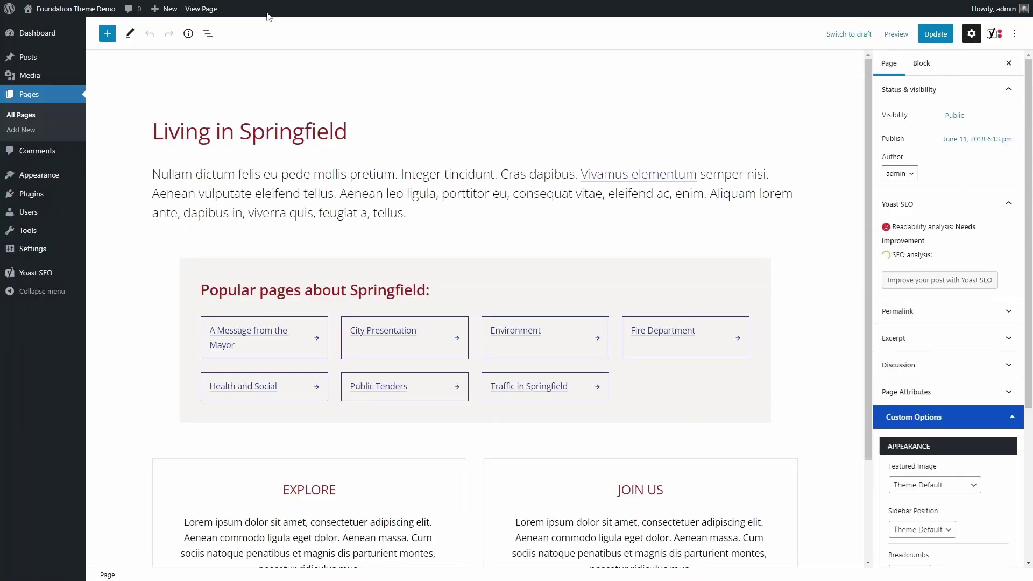
- Select the Popular pages about Springfield group and copy it
click(433, 216)
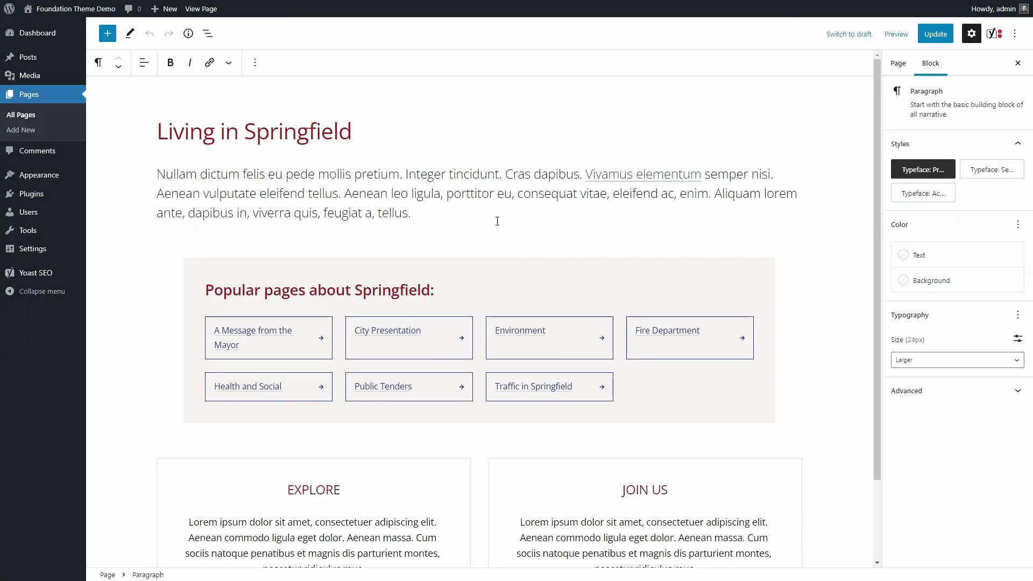
scroll(523, 239, down, 2)
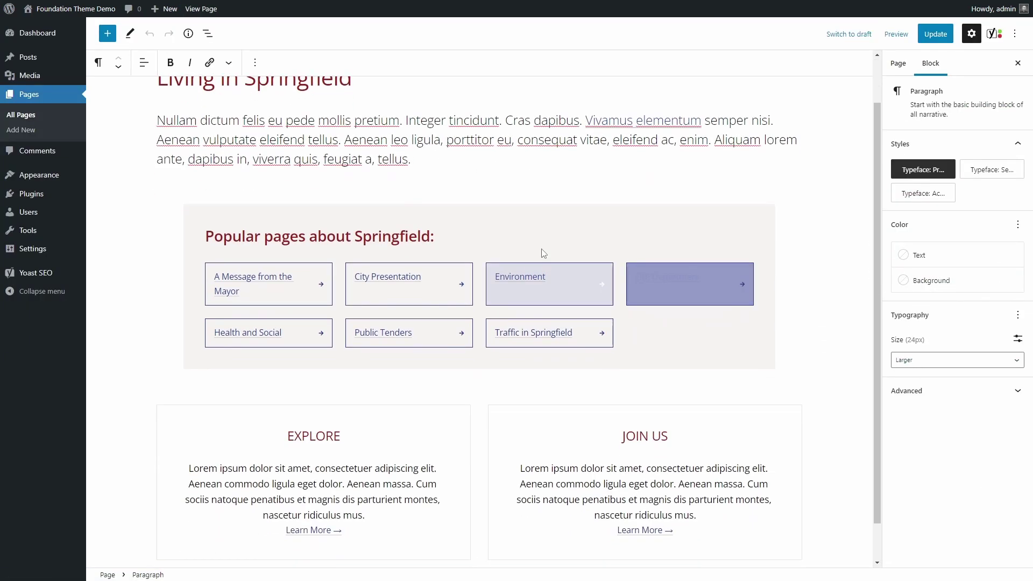
click(312, 175)
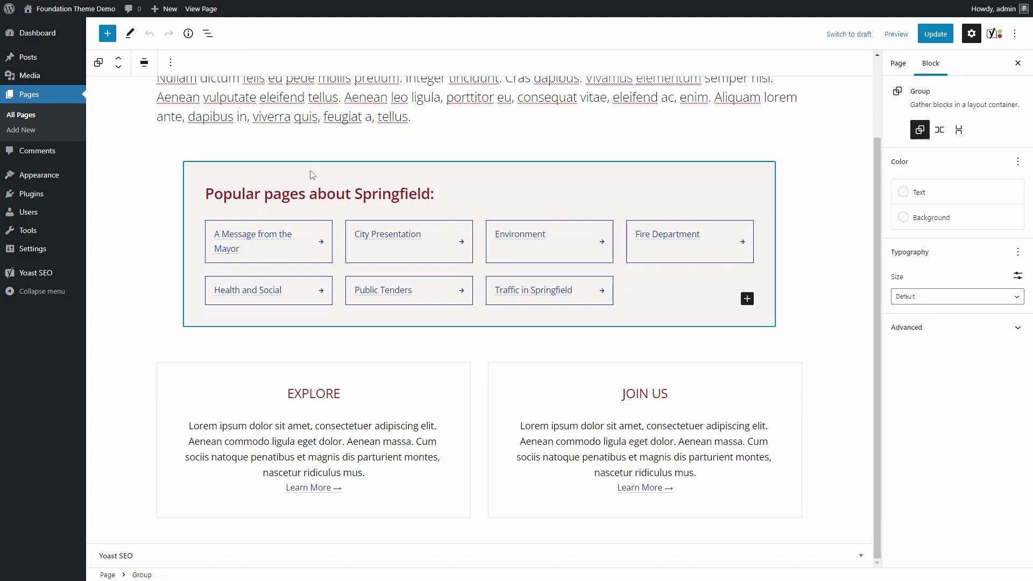
click(302, 197)
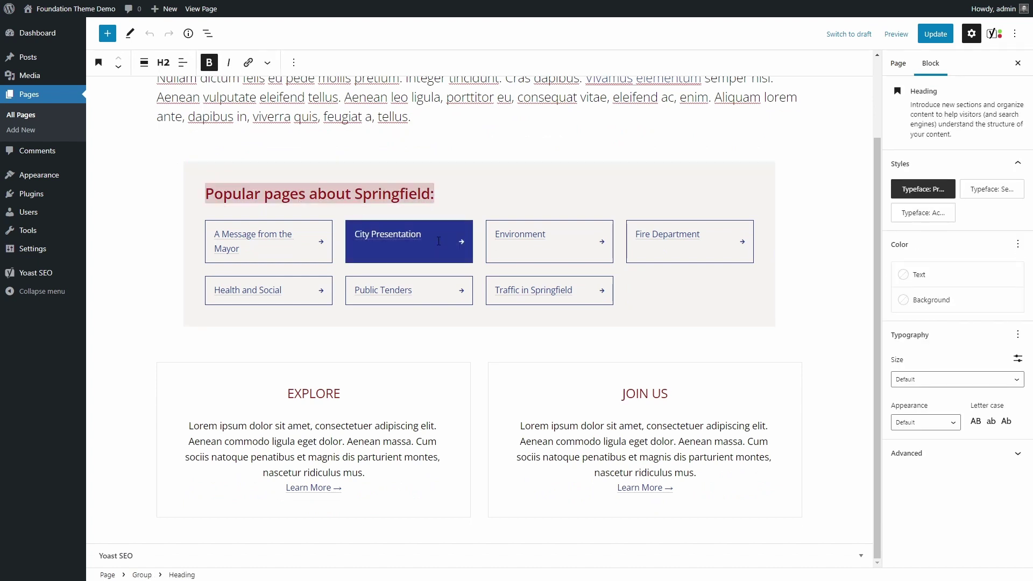
click(442, 174)
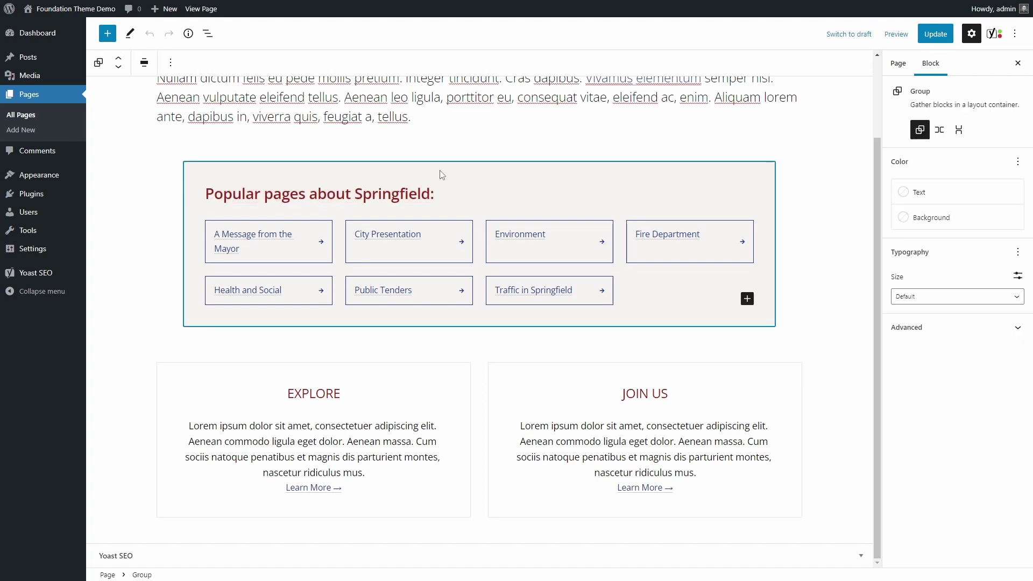
click(170, 62)
click(180, 119)
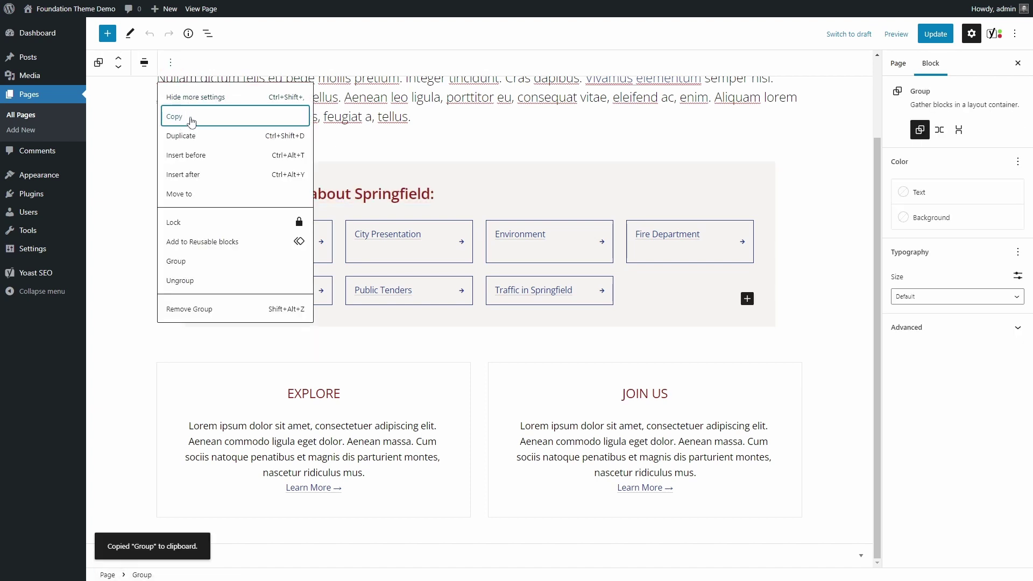
click(435, 113)
- Give the group a light grey #eae4e0 background and make it full width
click(460, 173)
click(937, 218)
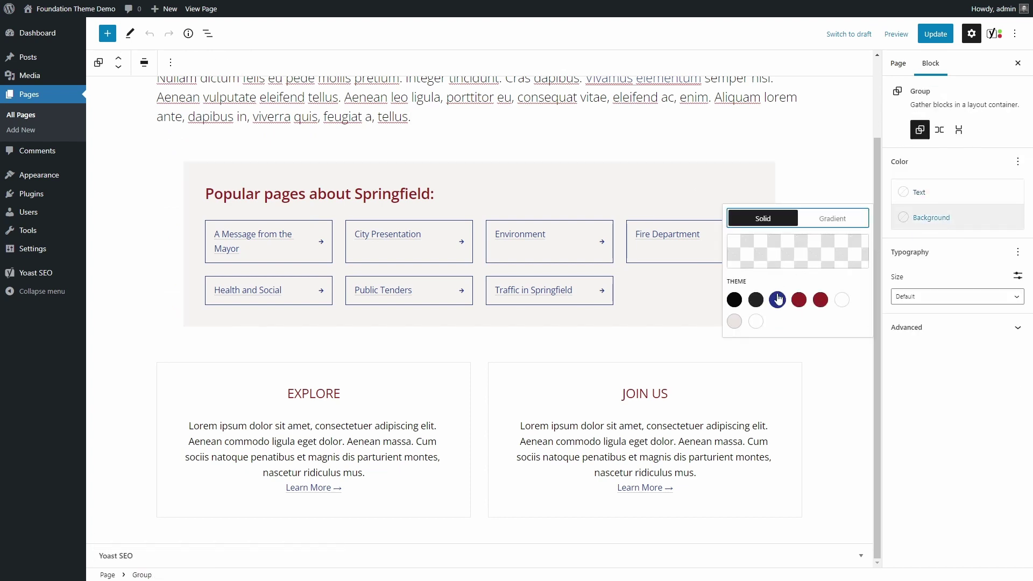
click(735, 322)
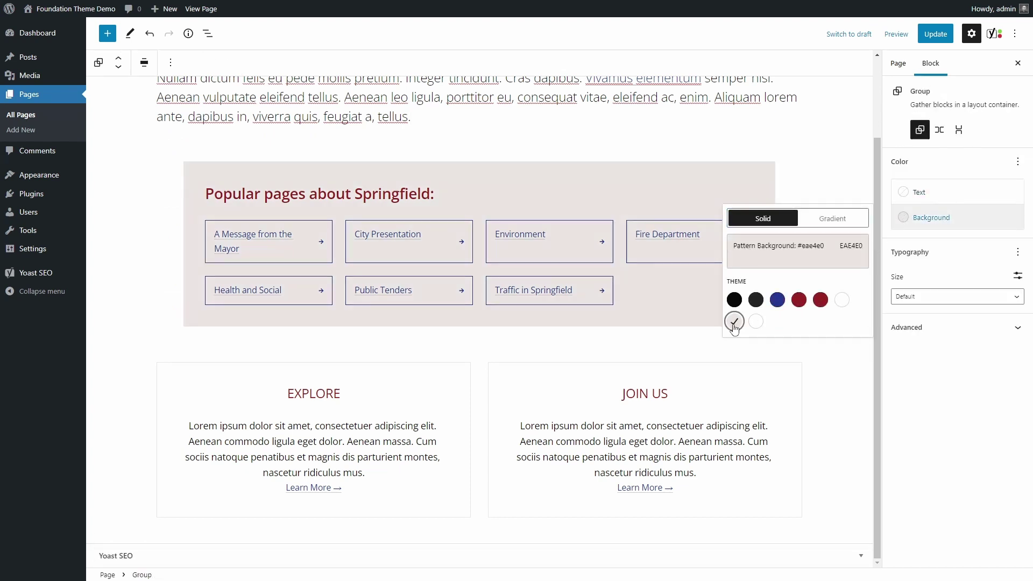
click(454, 186)
click(144, 63)
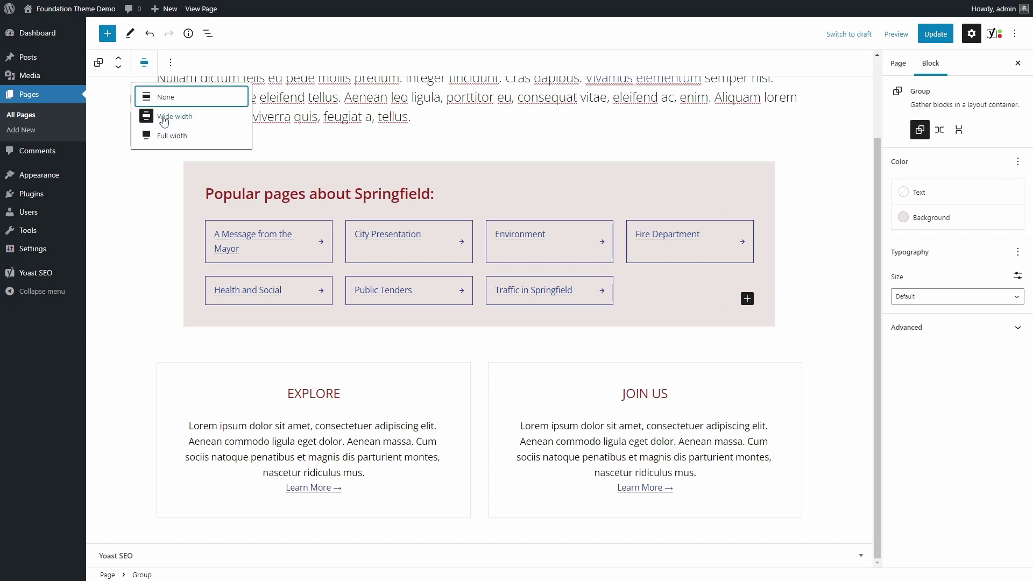
click(168, 135)
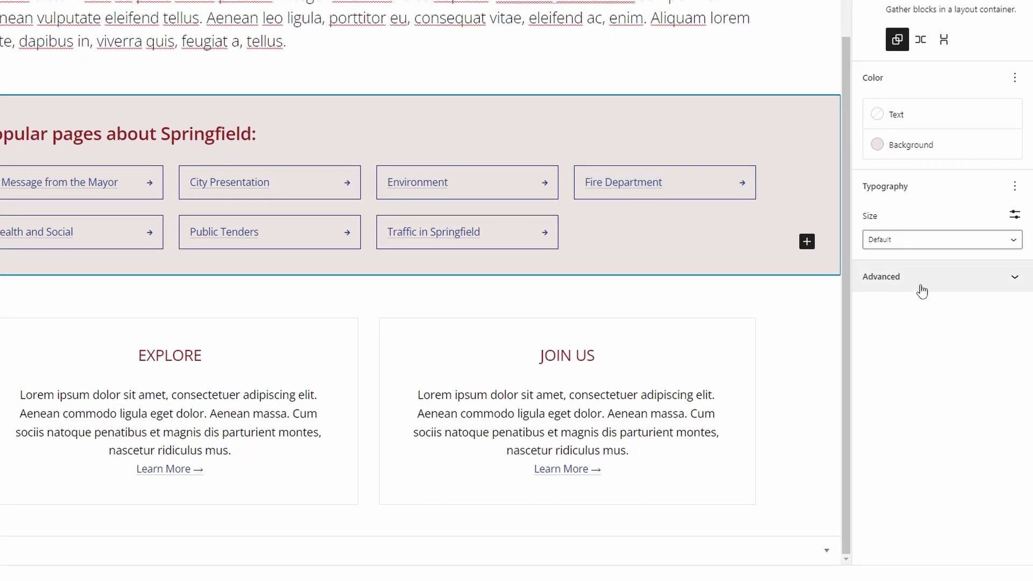
- Change the group's additional CSS class from four to three columns
click(938, 331)
click(935, 499)
key(BackSpace)
text(3)
text(2)
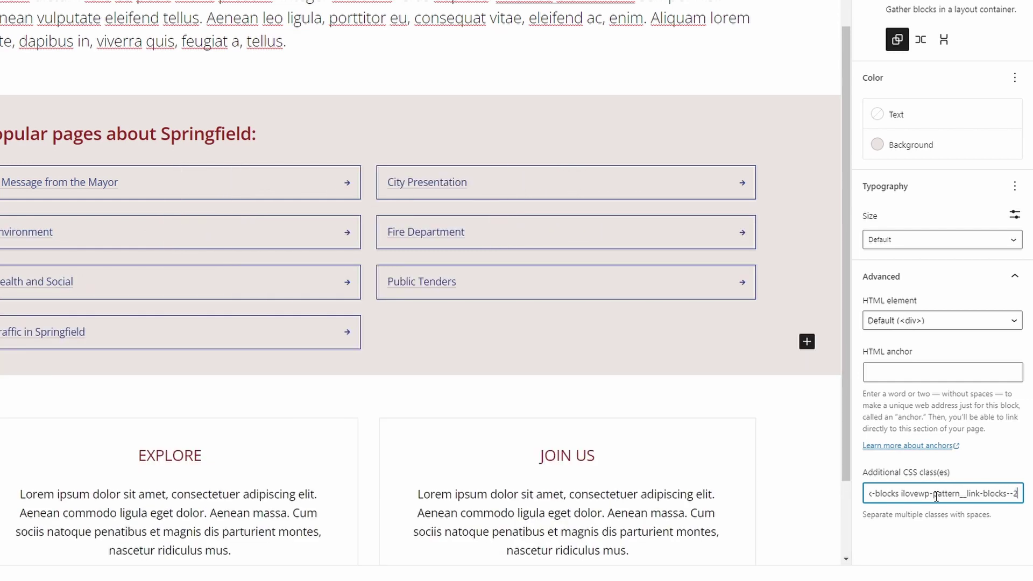
text(5)
text(3)
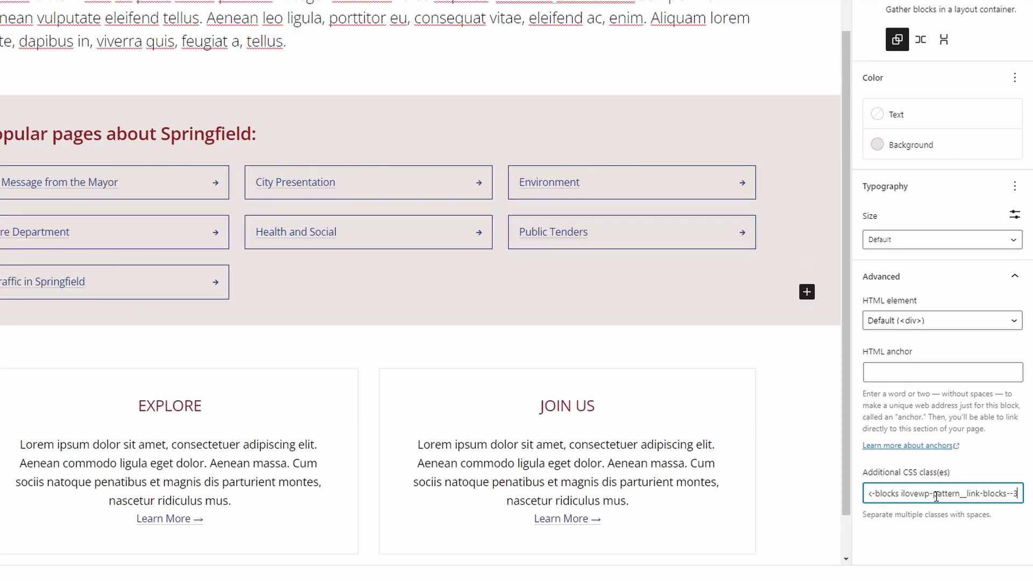
- Move the EXPLORE column after JOIN US, update the page and view it live
scroll(376, 408, down, 1)
click(325, 374)
click(225, 574)
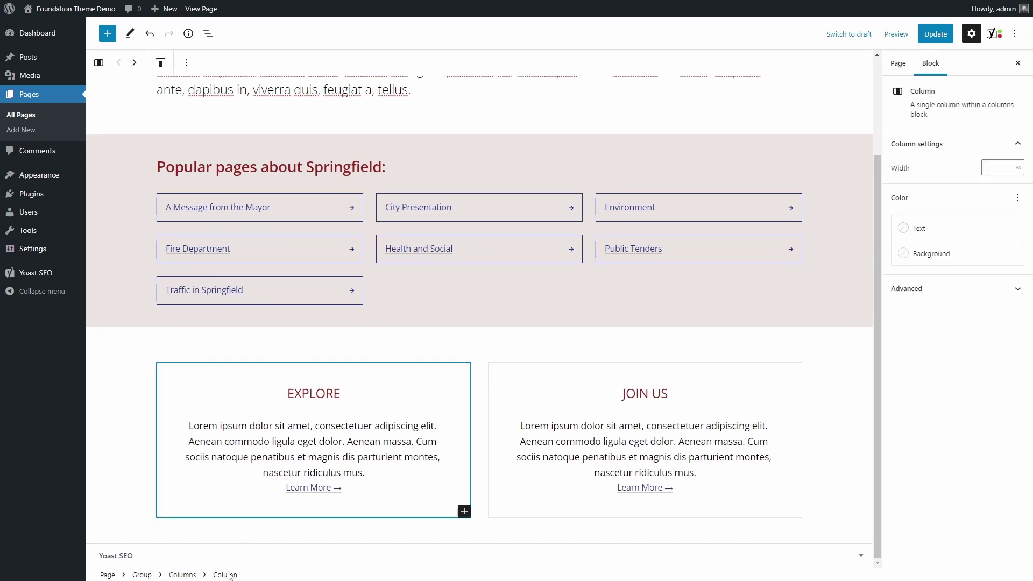
click(134, 62)
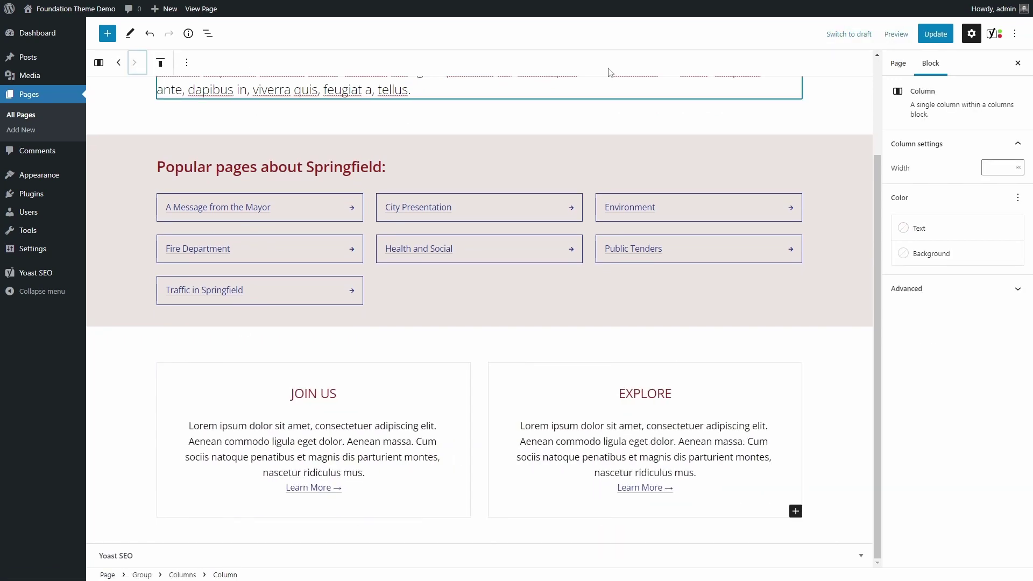
click(936, 34)
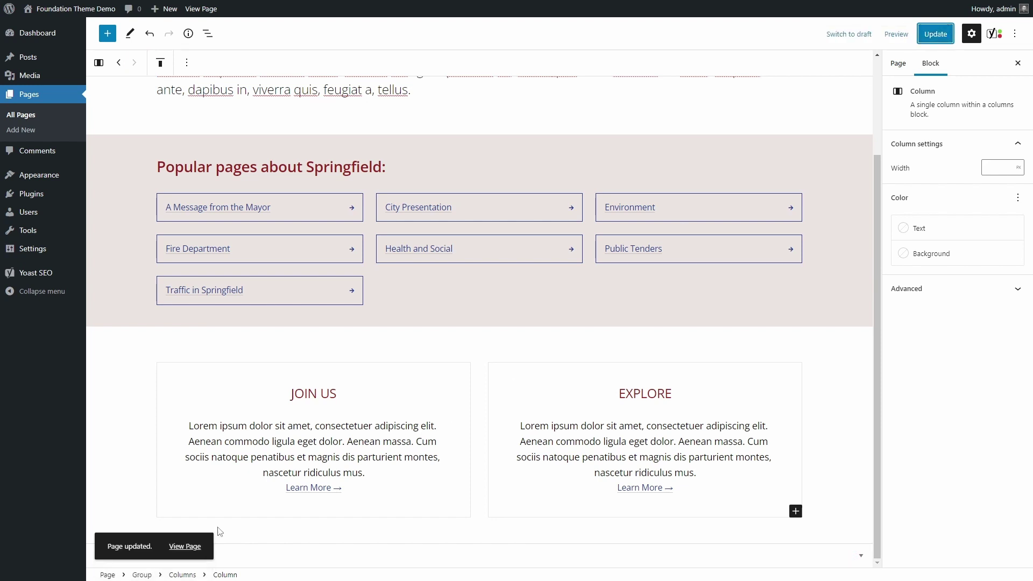
click(189, 546)
- Scroll through the live Living in Springfield page
scroll(431, 146, down, 3)
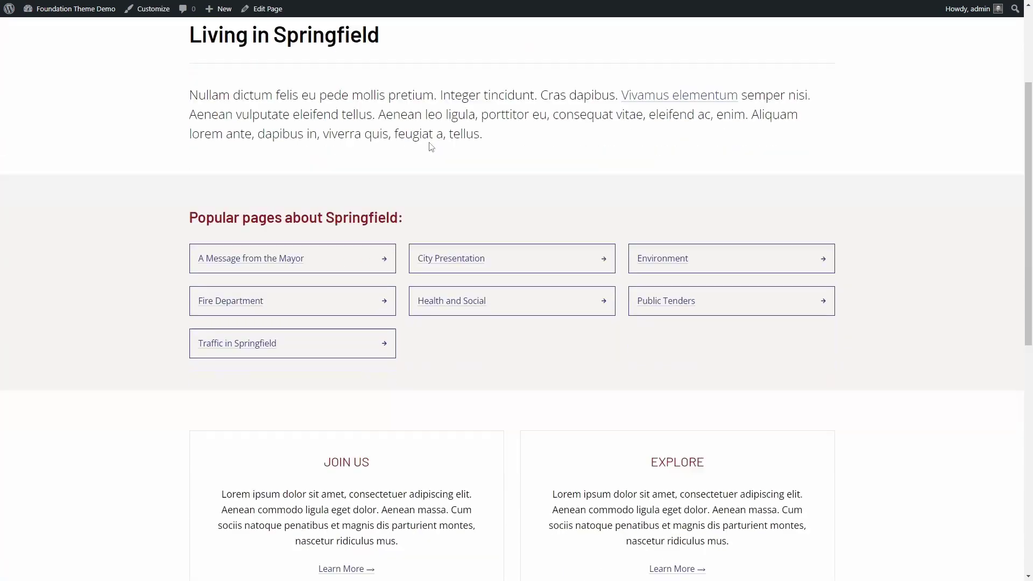
scroll(431, 147, down, 5)
scroll(501, 198, up, 6)
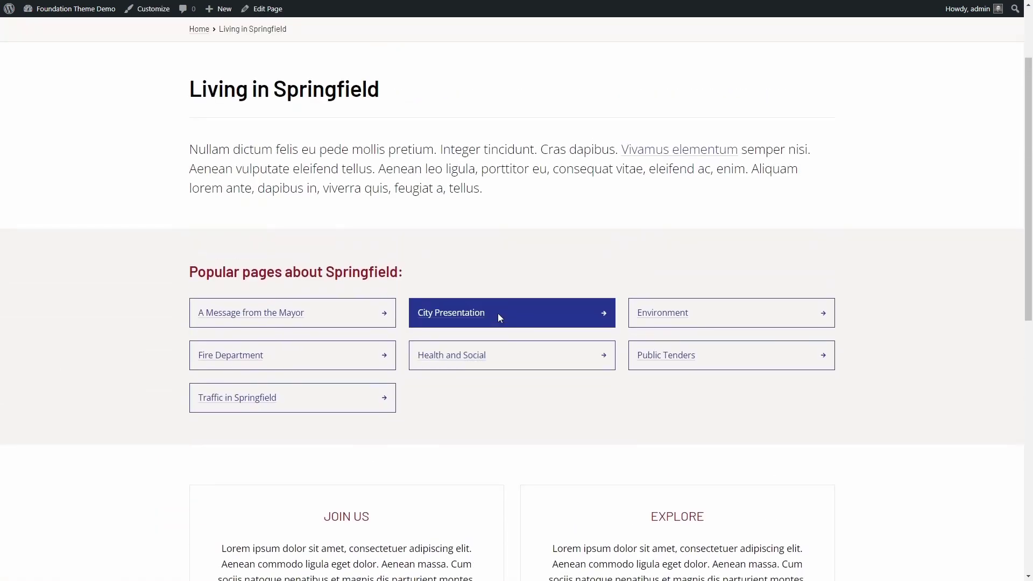
scroll(498, 311, up, 2)
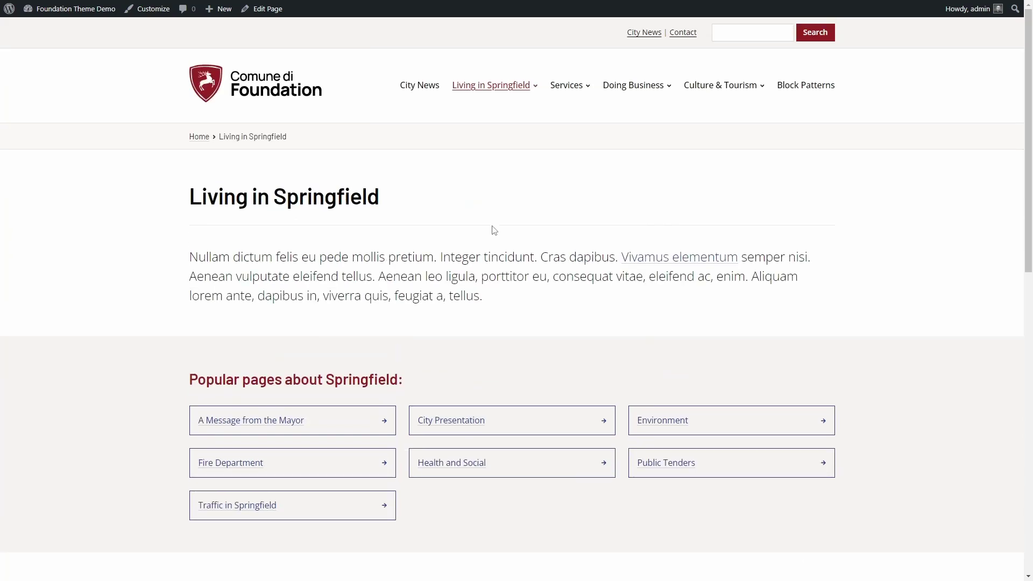
- Go to the Block Patterns page and scroll through its content
click(797, 85)
scroll(532, 198, down, 1)
scroll(531, 199, down, 15)
scroll(527, 199, down, 20)
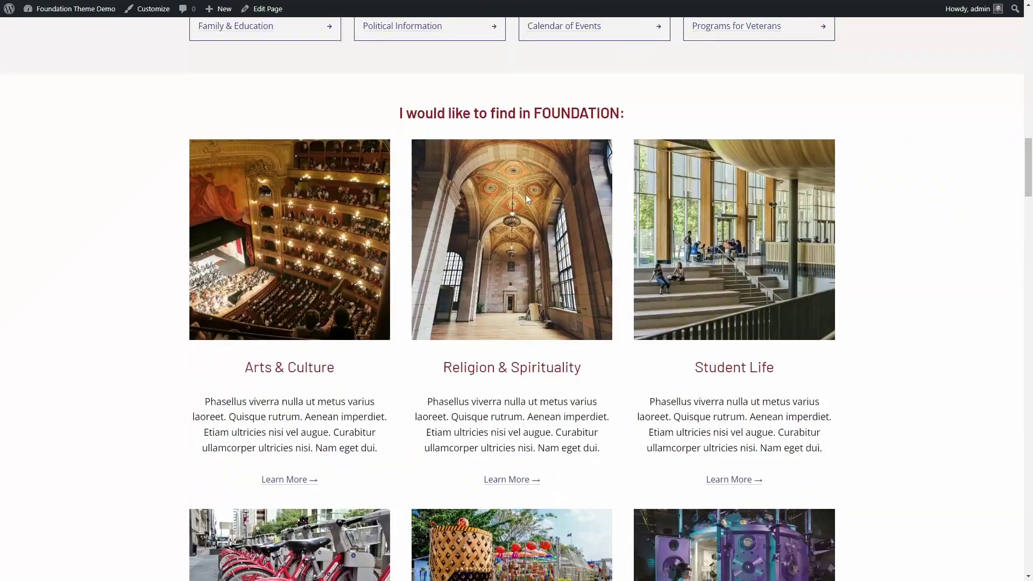
scroll(526, 198, down, 5)
scroll(526, 194, up, 20)
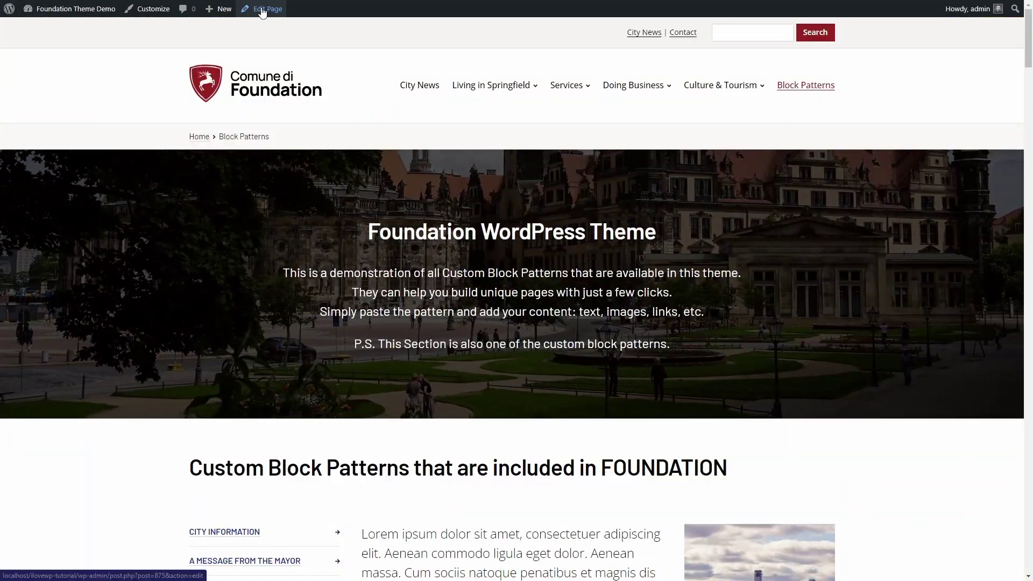
- Open the Block Patterns page in the editor and move the CITY INFORMATION column to the end
click(261, 9)
click(208, 35)
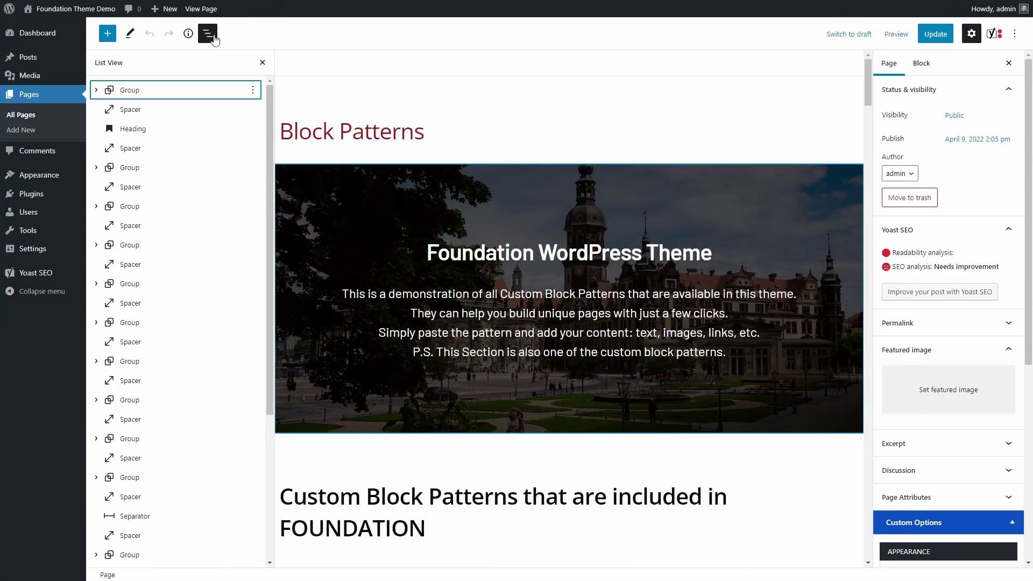
scroll(366, 225, down, 7)
click(363, 222)
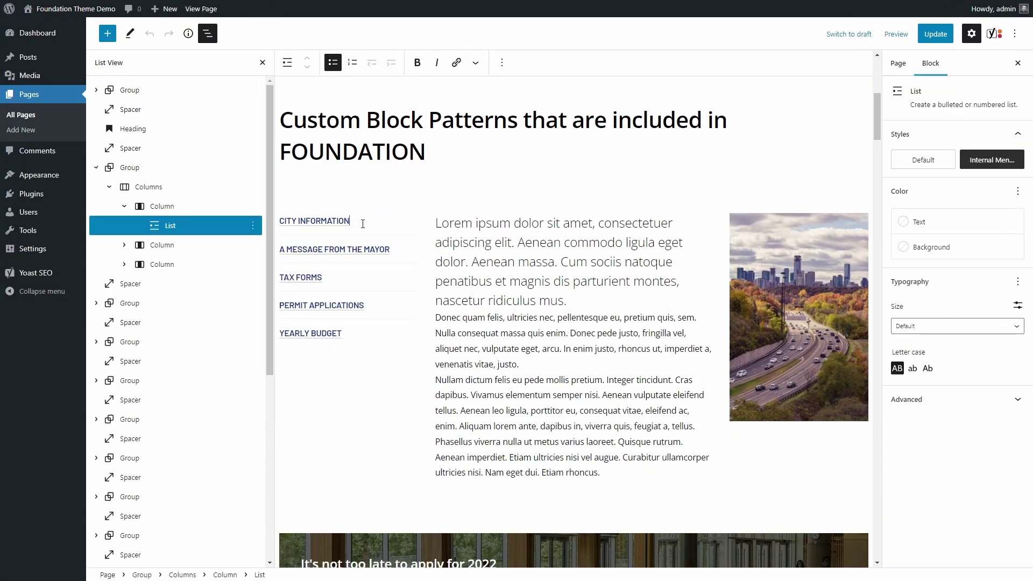
click(164, 209)
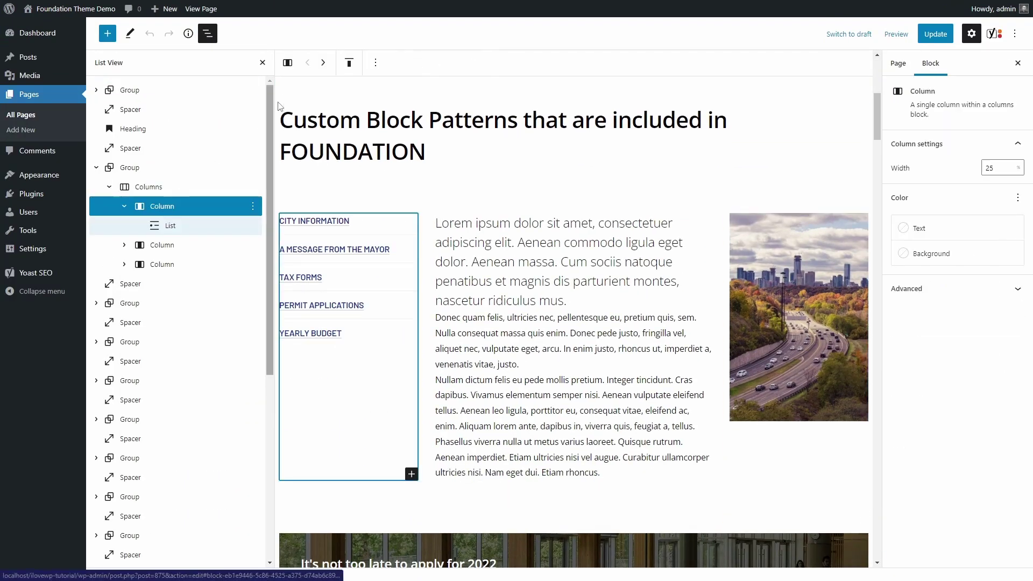
click(323, 63)
click(324, 64)
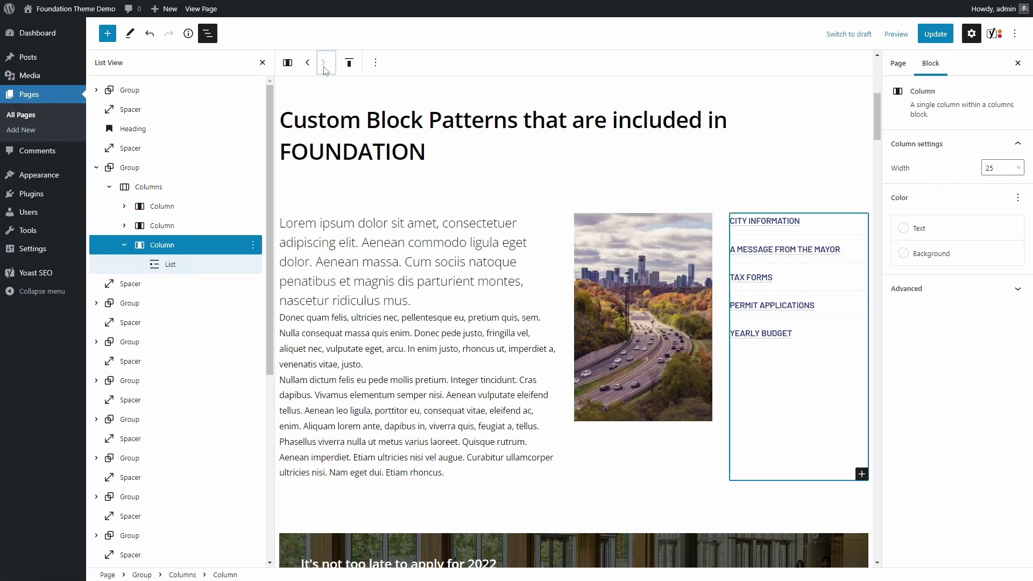
- Move the city image column to the first position
click(162, 225)
click(307, 62)
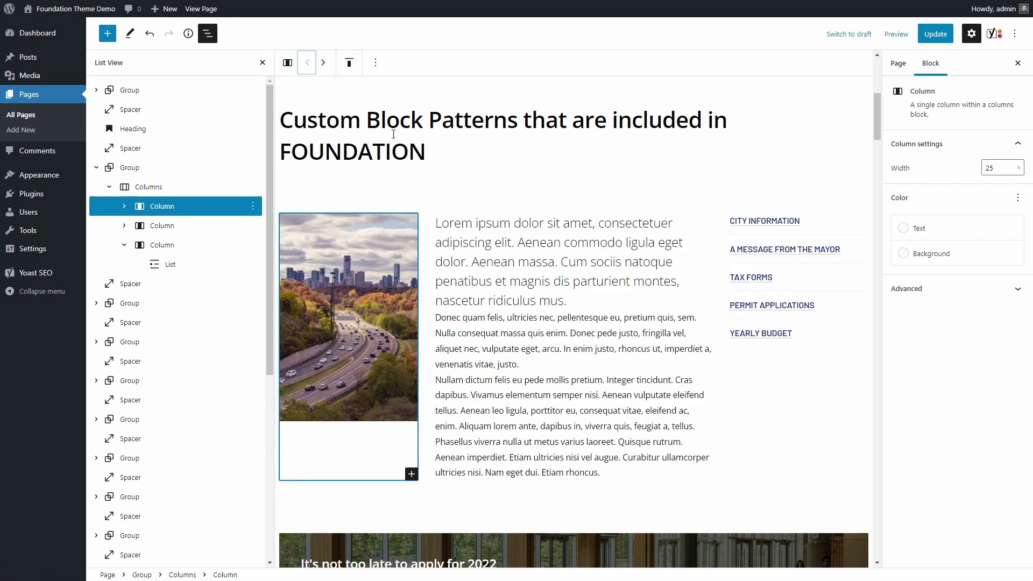
scroll(540, 239, down, 10)
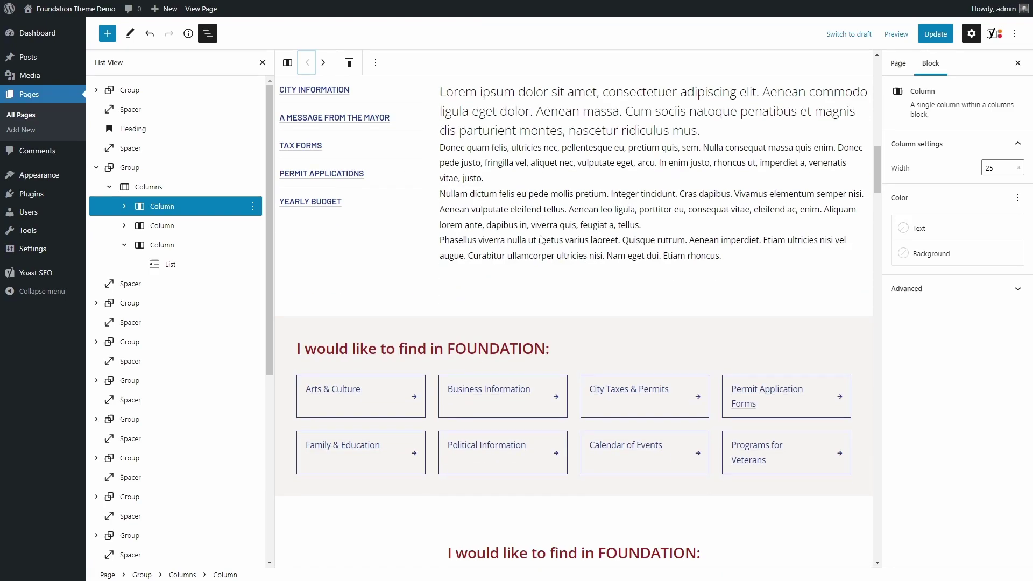
scroll(540, 240, down, 20)
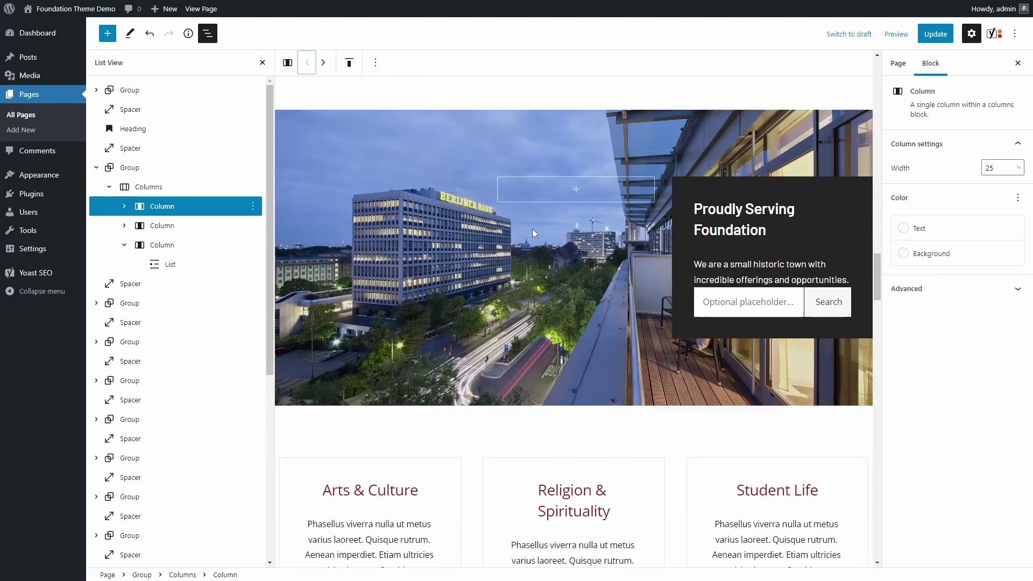
- Position the Utility Bills label at the bottom-left of its cover image
scroll(532, 232, up, 1)
click(508, 192)
scroll(506, 191, down, 20)
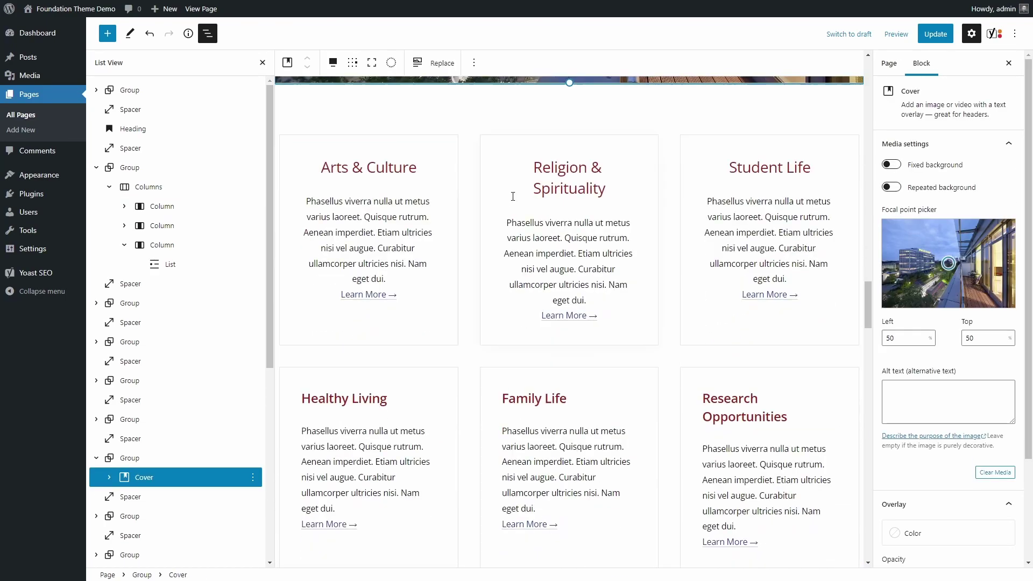
scroll(511, 202, down, 10)
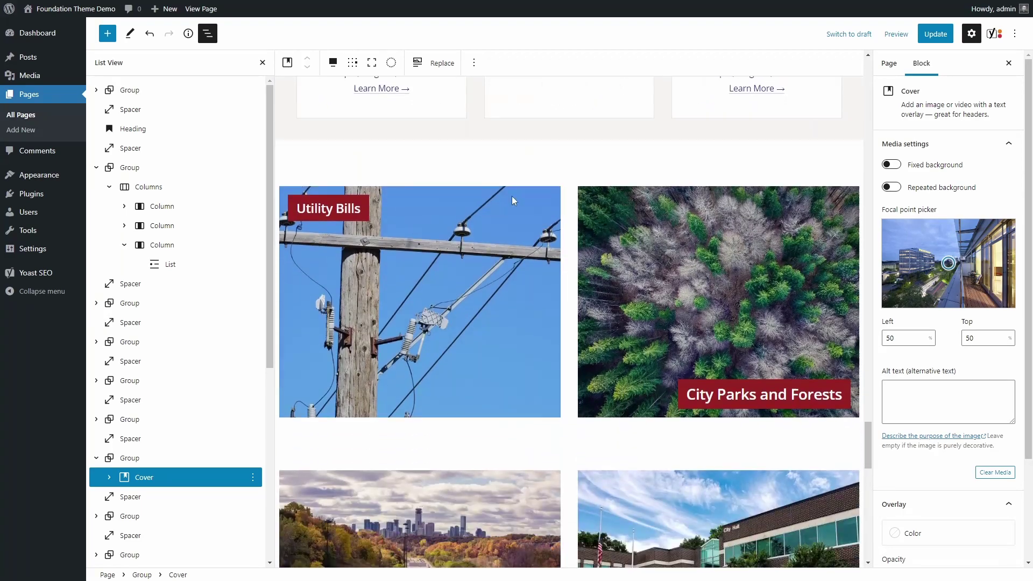
scroll(494, 210, up, 1)
click(460, 221)
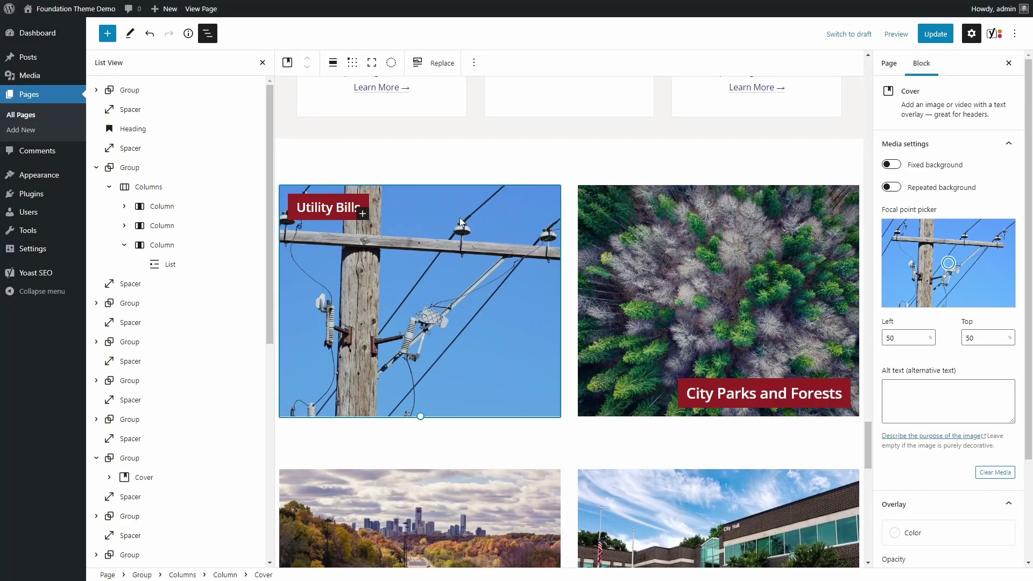
click(263, 63)
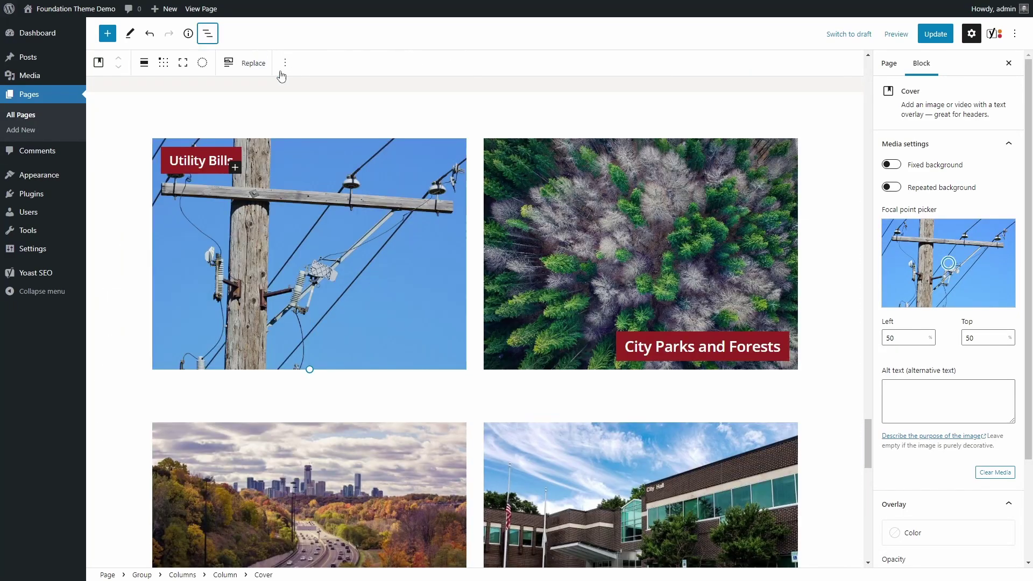
click(164, 63)
click(181, 113)
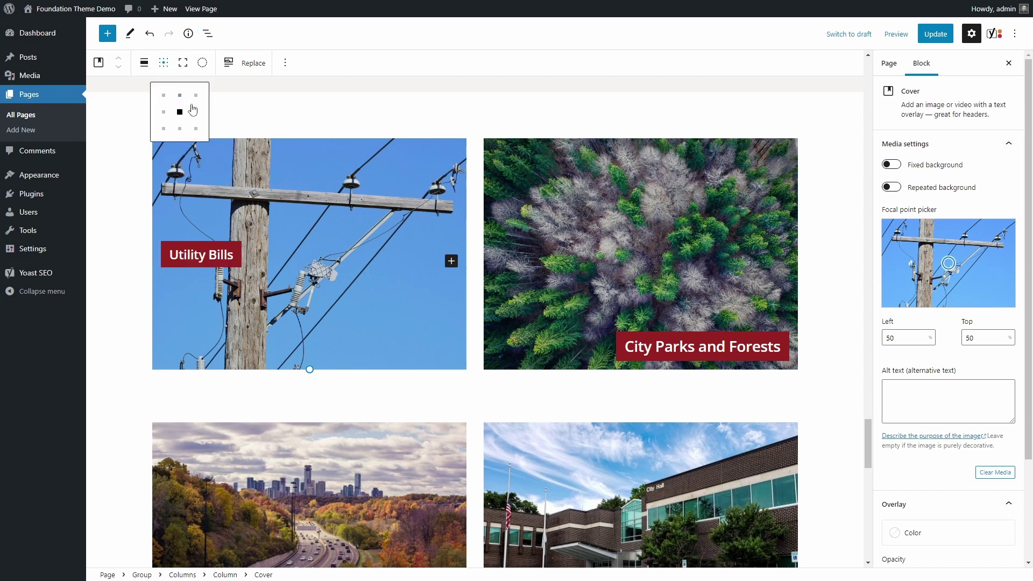
click(196, 128)
click(179, 128)
click(164, 129)
- Move the first truck cover's news box to bottom centre
scroll(473, 283, down, 3)
scroll(474, 284, down, 10)
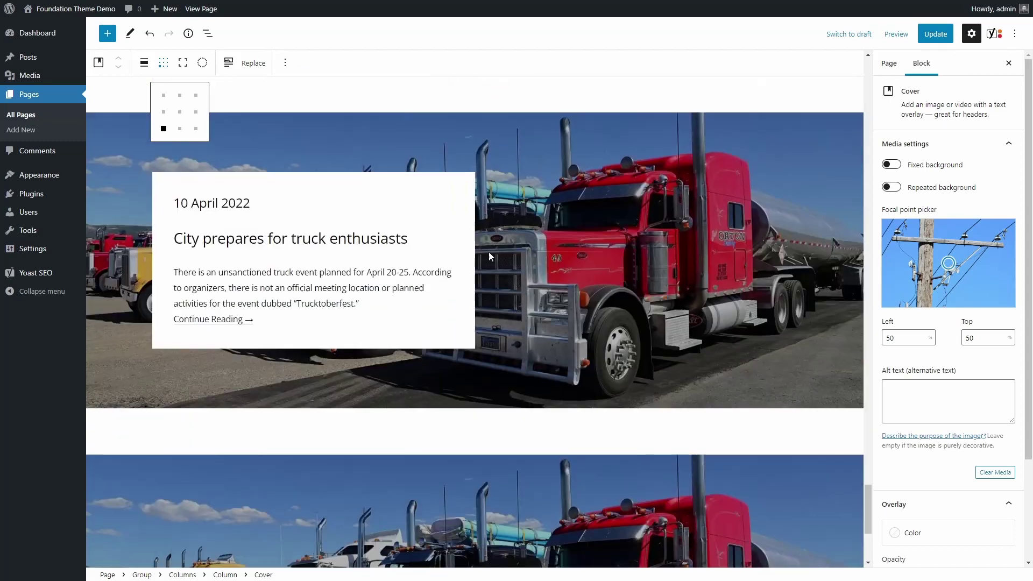
scroll(494, 246, up, 1)
click(496, 199)
click(163, 63)
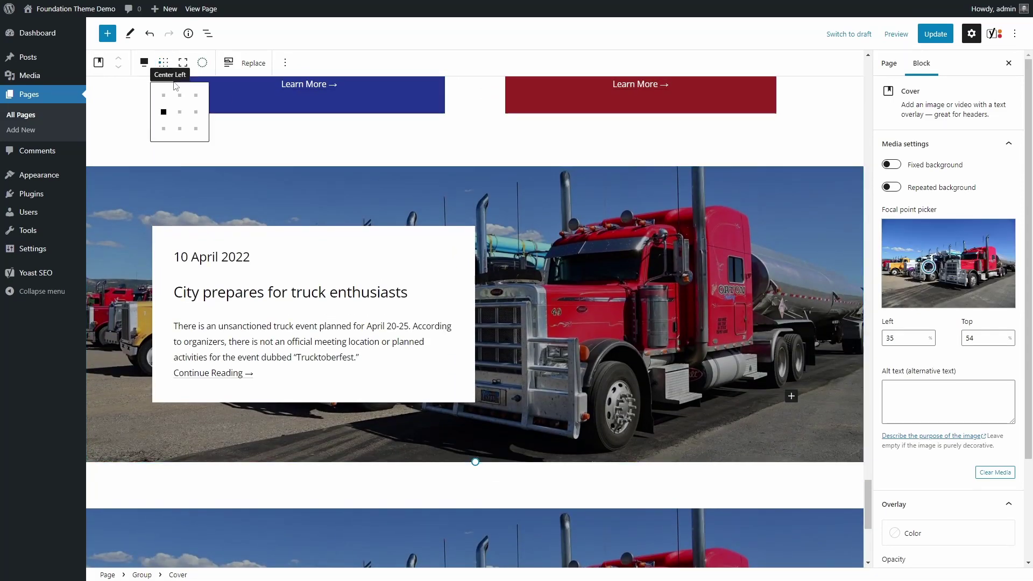
click(179, 112)
click(196, 113)
click(180, 129)
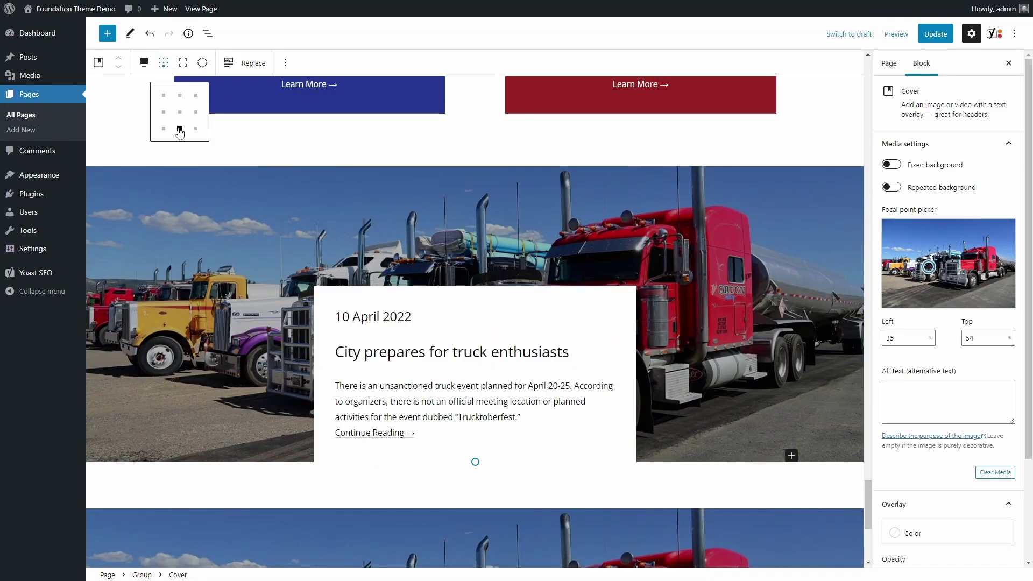
- Place the second truck news box bottom-left with a dark navy #08123E background, then save
scroll(685, 196, down, 6)
click(625, 231)
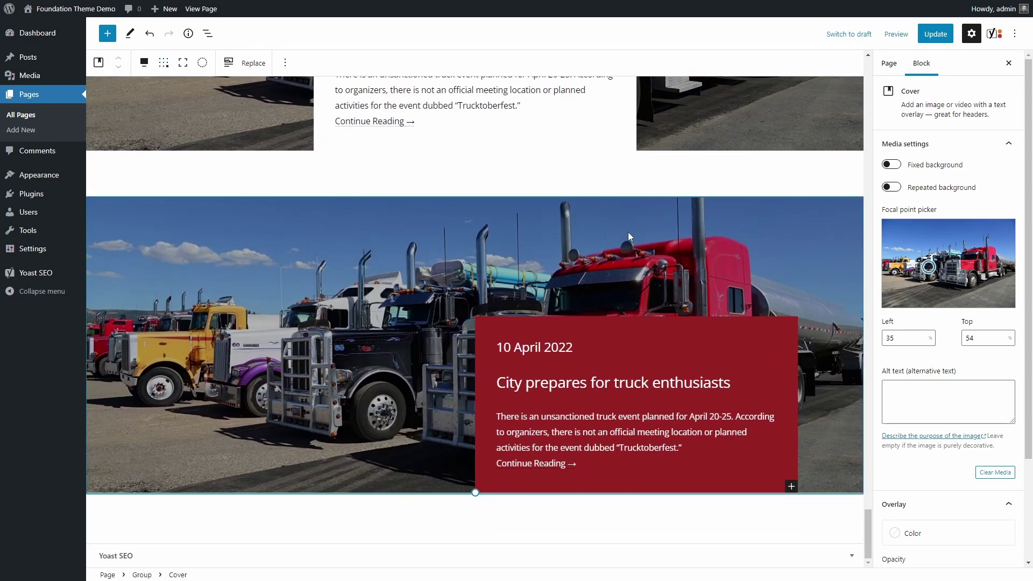
click(164, 63)
click(163, 129)
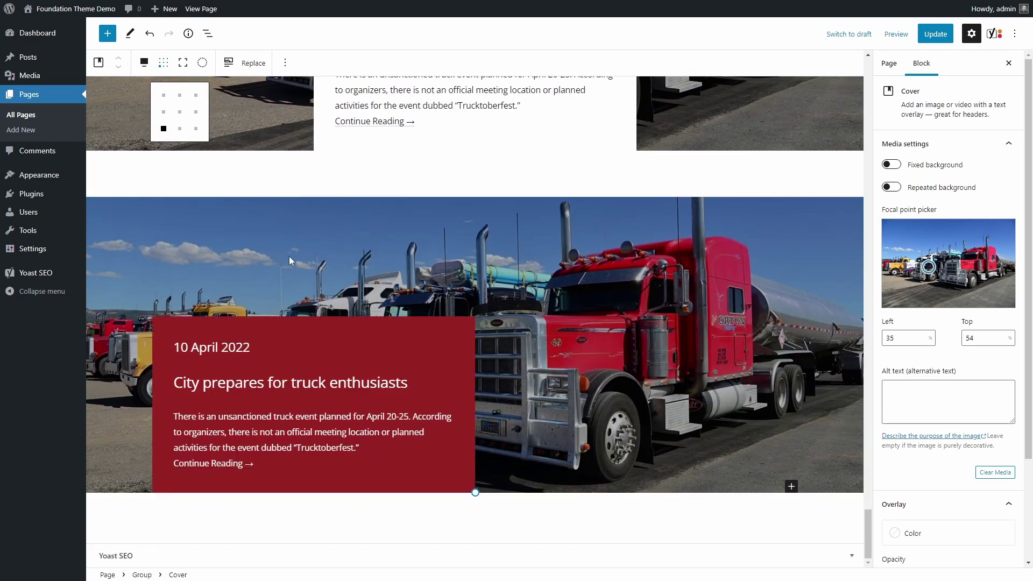
click(299, 329)
click(925, 217)
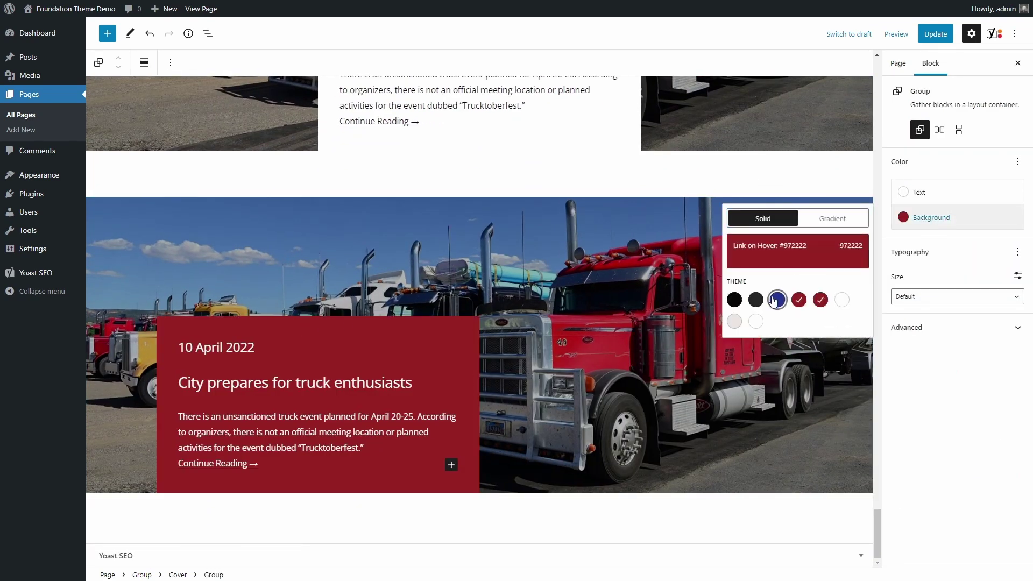
click(777, 300)
click(776, 263)
drag(682, 292, 699, 333)
click(771, 258)
click(933, 34)
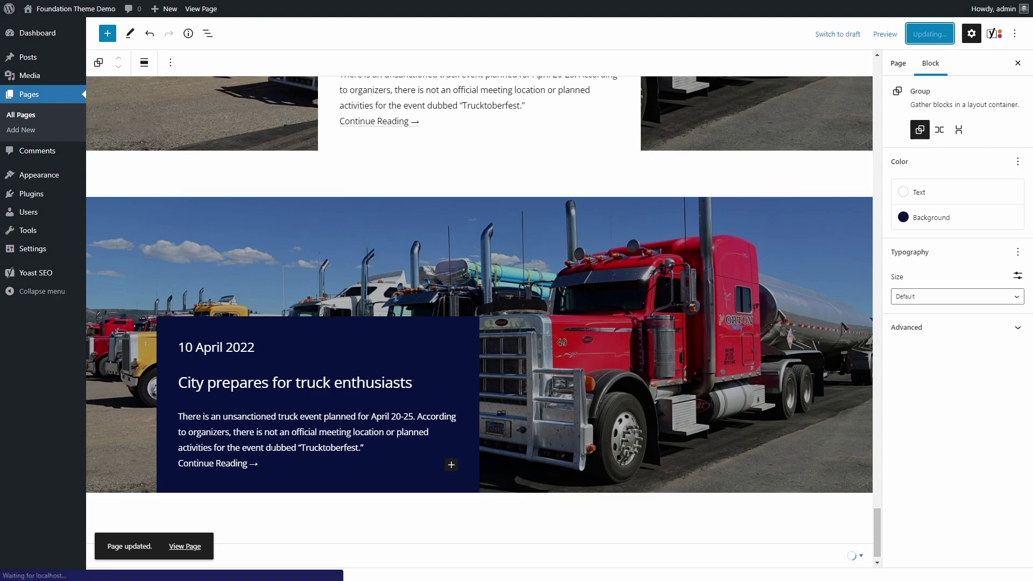
- View the updated Block Patterns page live, scrolling down and back to the top
click(185, 546)
scroll(515, 212, down, 2)
scroll(514, 212, down, 15)
scroll(531, 238, down, 20)
scroll(525, 230, down, 15)
scroll(694, 296, down, 15)
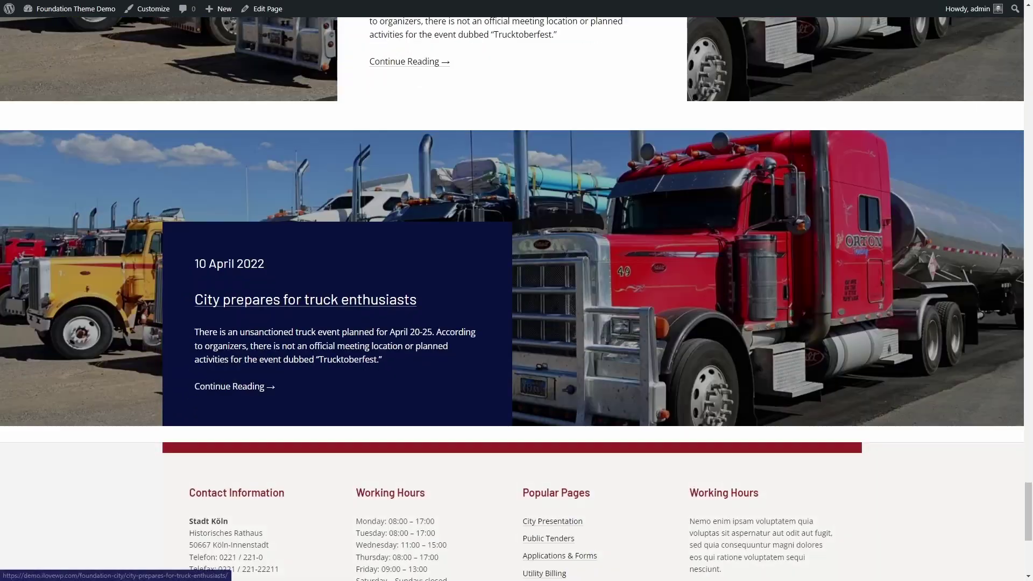
scroll(288, 350, down, 6)
scroll(289, 351, up, 20)
scroll(289, 347, up, 20)
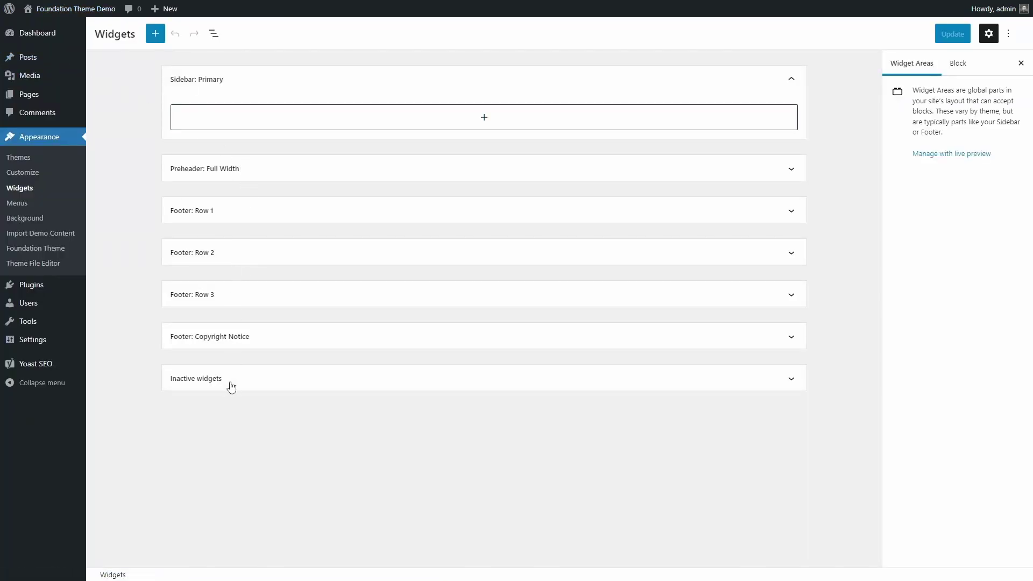
- In Preheader: Full Width, move the City News and Contact column to first position
click(792, 169)
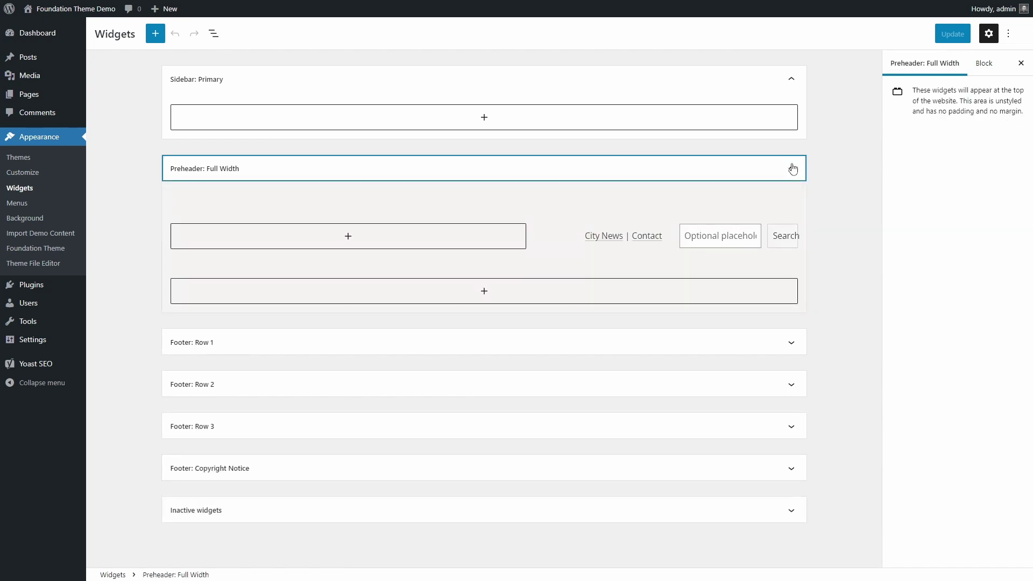
click(213, 34)
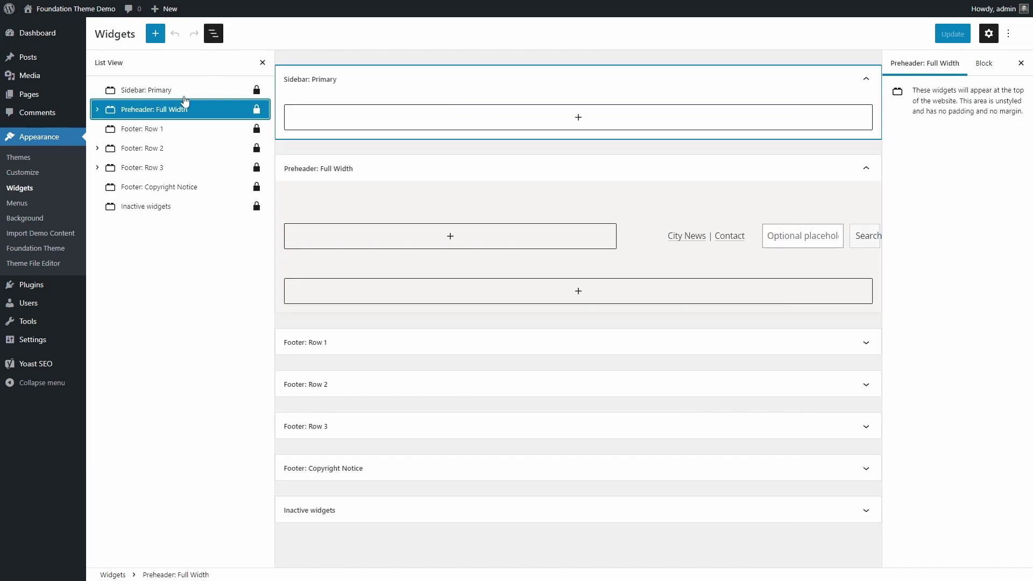
click(97, 110)
click(111, 129)
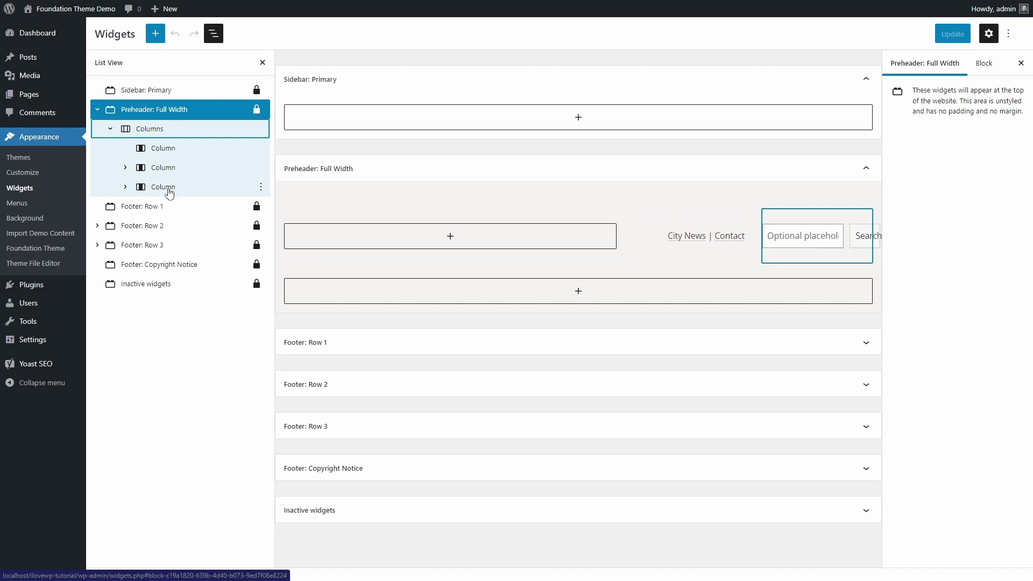
click(170, 167)
click(710, 193)
- Left-align the City News | Contact links, save the widgets and visit the site
click(339, 228)
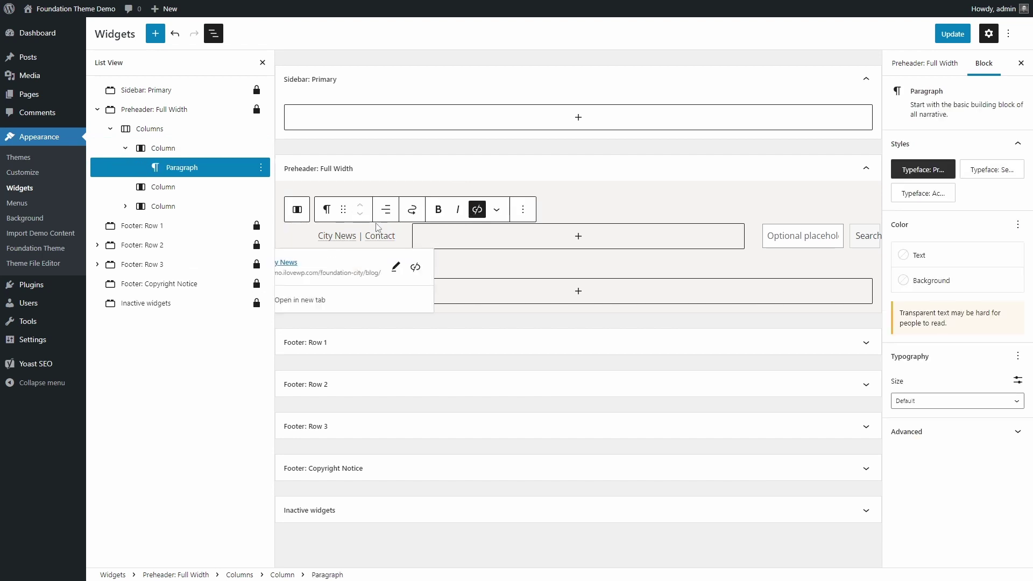
click(386, 209)
click(431, 240)
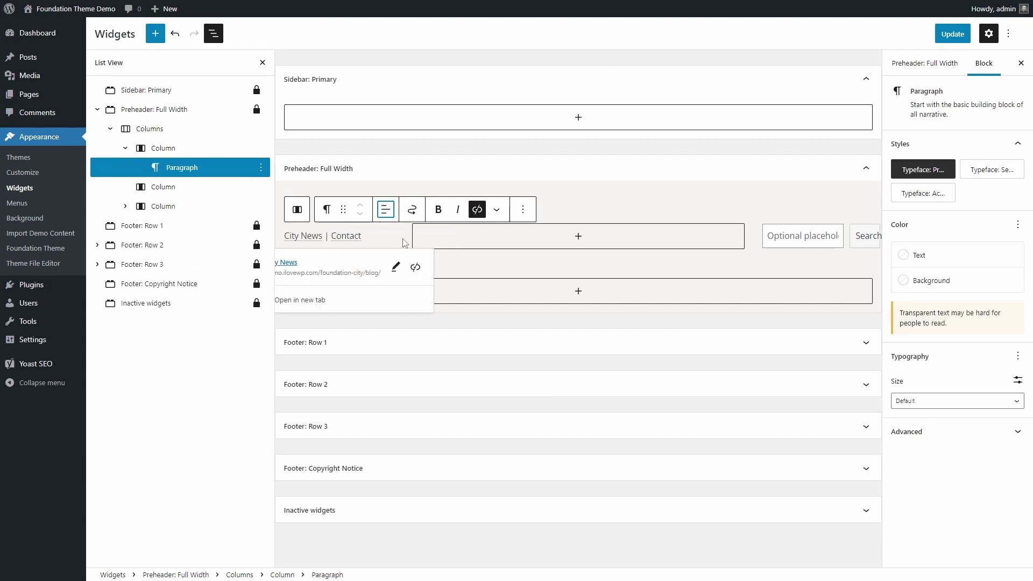
click(607, 195)
click(951, 34)
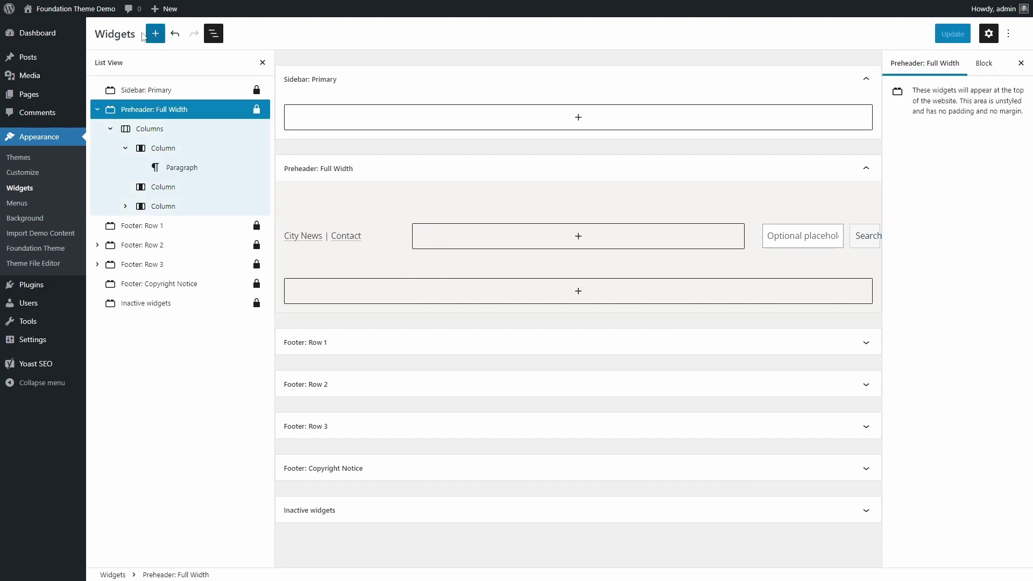
click(59, 27)
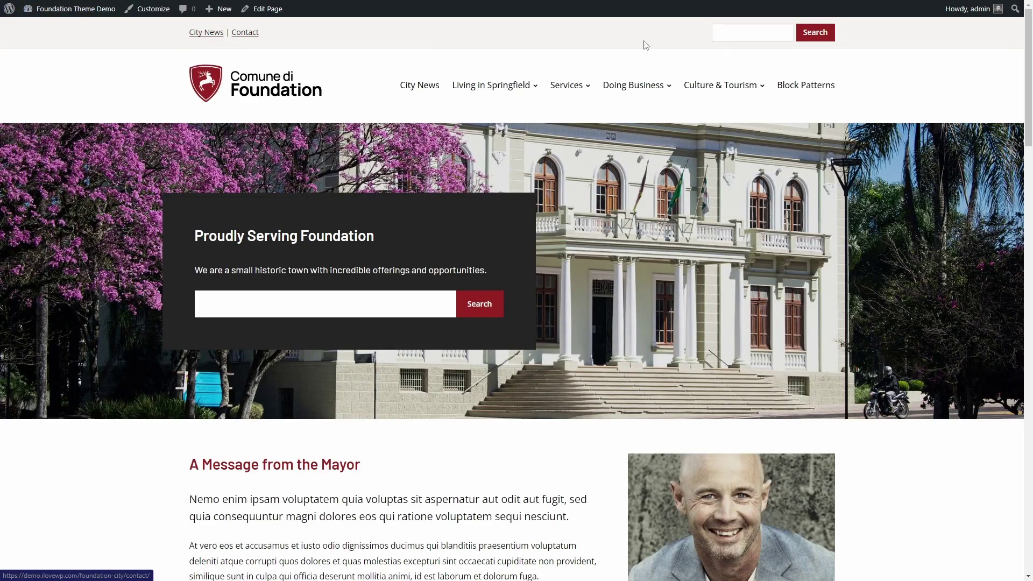
- In Footer: Row 2, move Working Hours to the first column and Popular Pages to the last
mouse_move(75, 8)
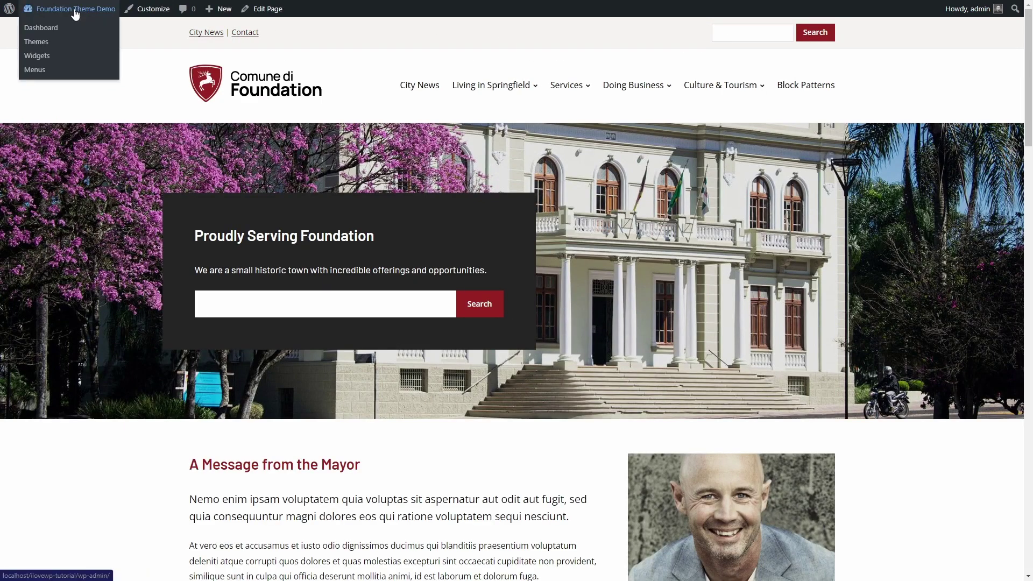
click(46, 55)
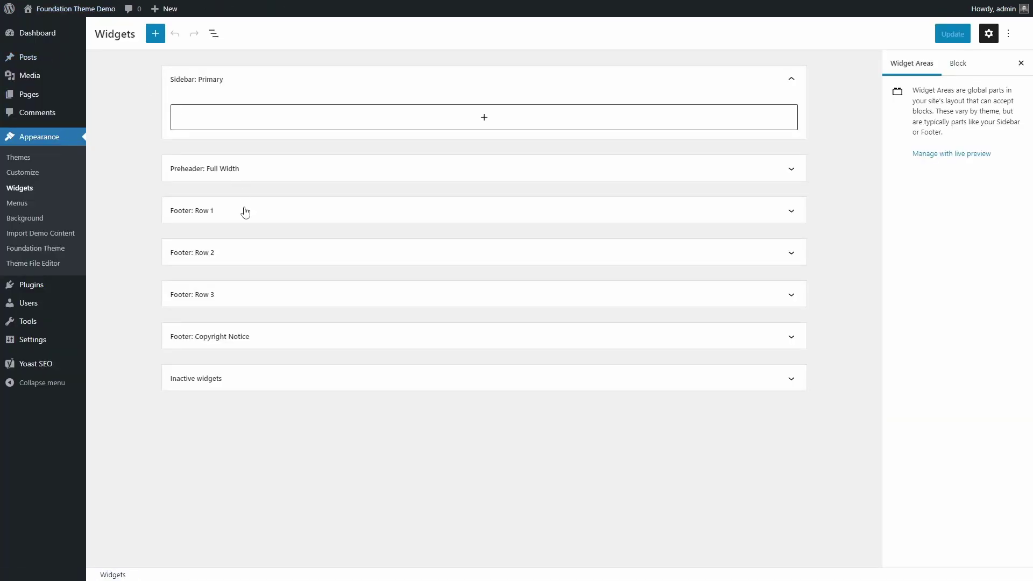
click(781, 253)
click(236, 316)
click(214, 34)
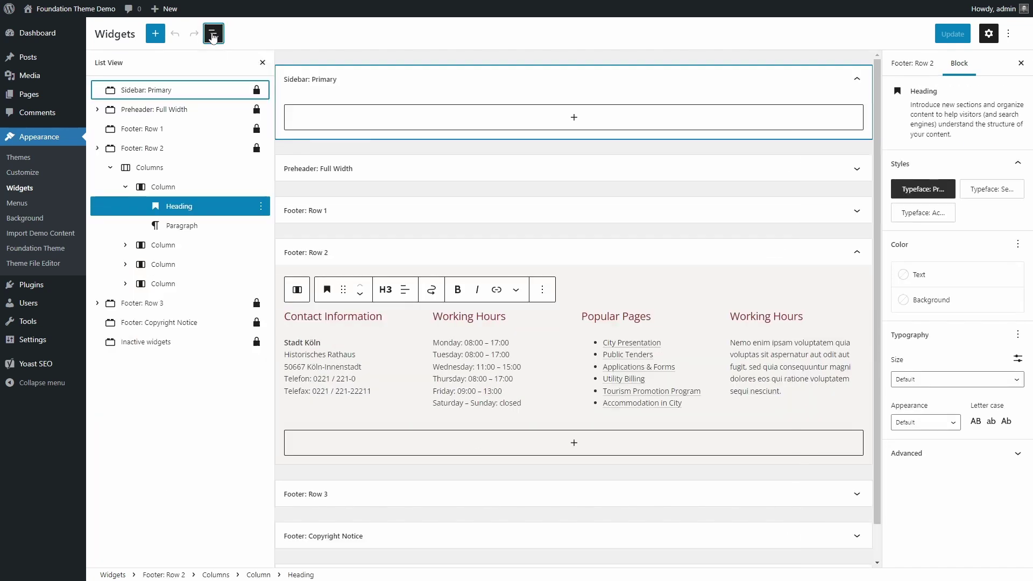
click(157, 168)
click(162, 187)
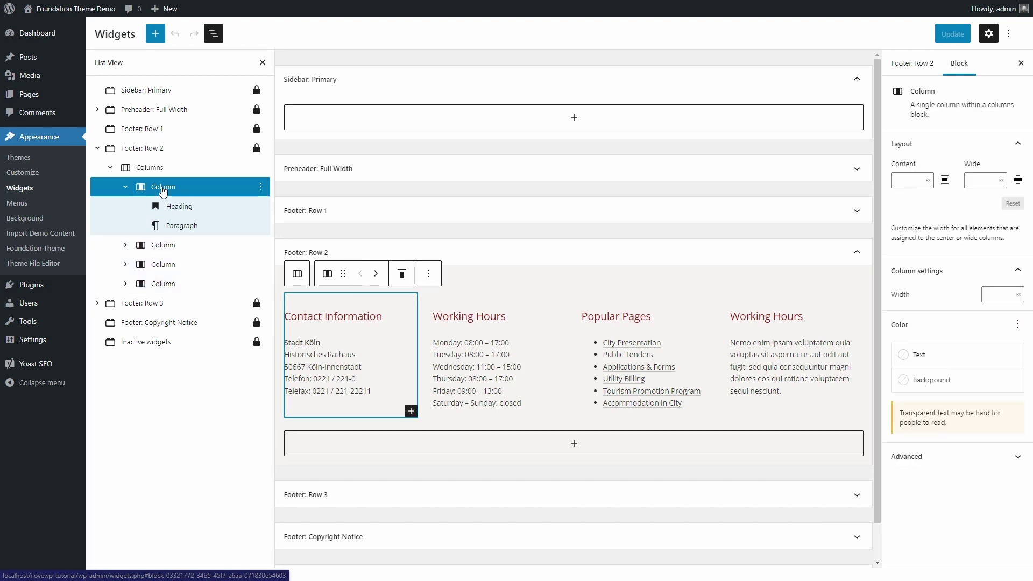
click(160, 245)
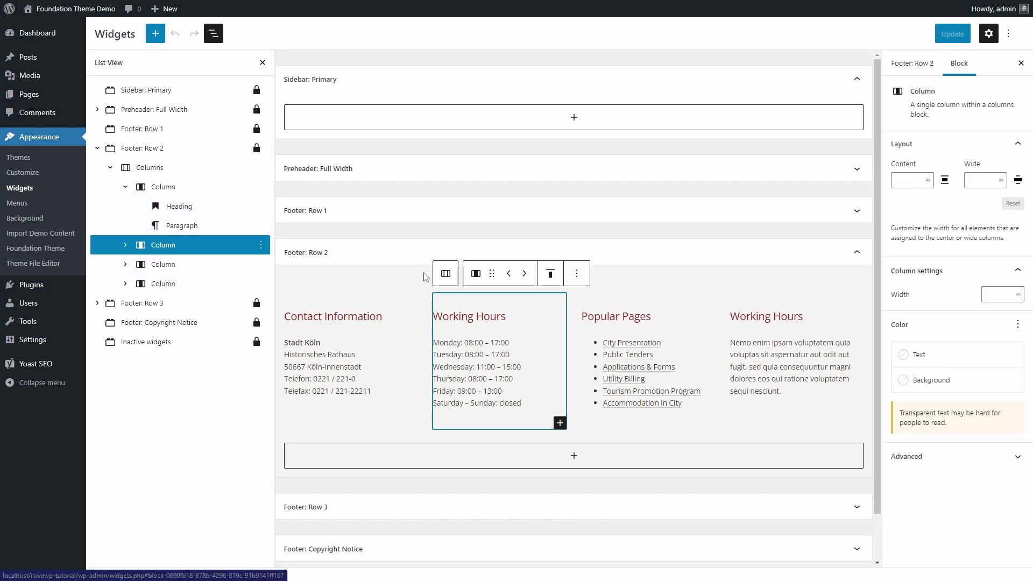
click(508, 273)
click(221, 264)
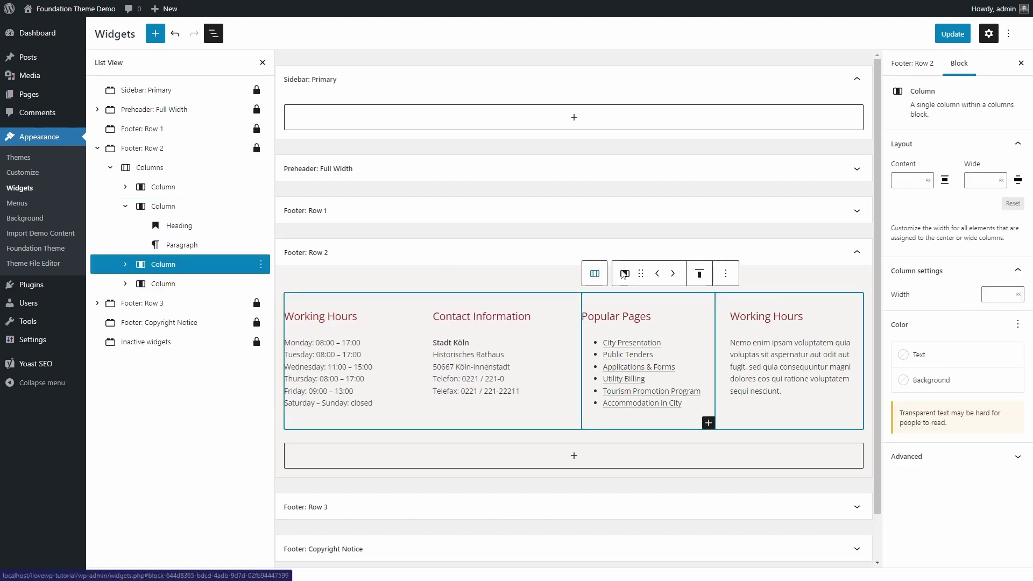
click(667, 272)
- Remove the duplicate lorem Working Hours column and check the live homepage footer
click(607, 316)
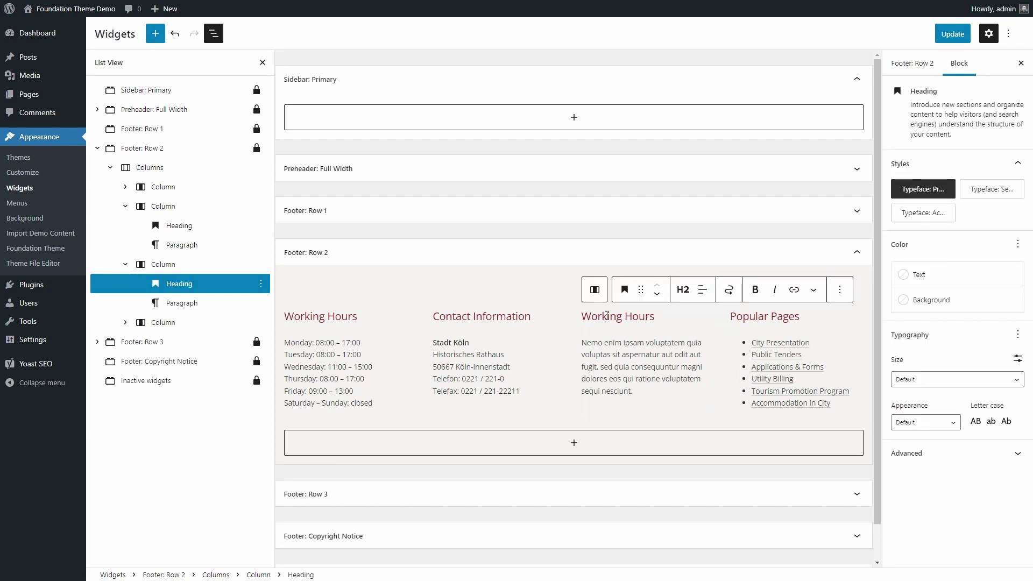
click(258, 575)
click(727, 273)
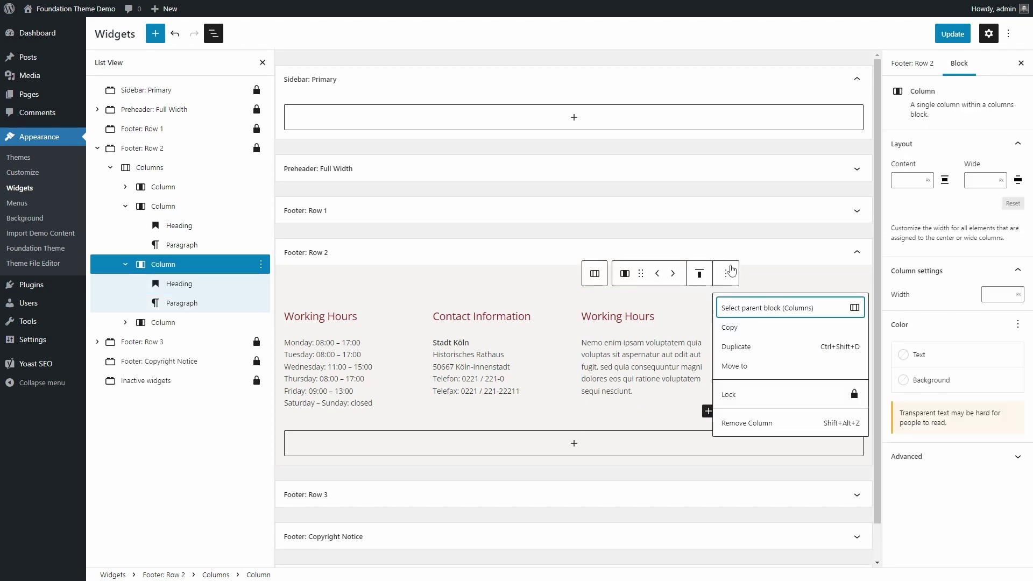
click(745, 423)
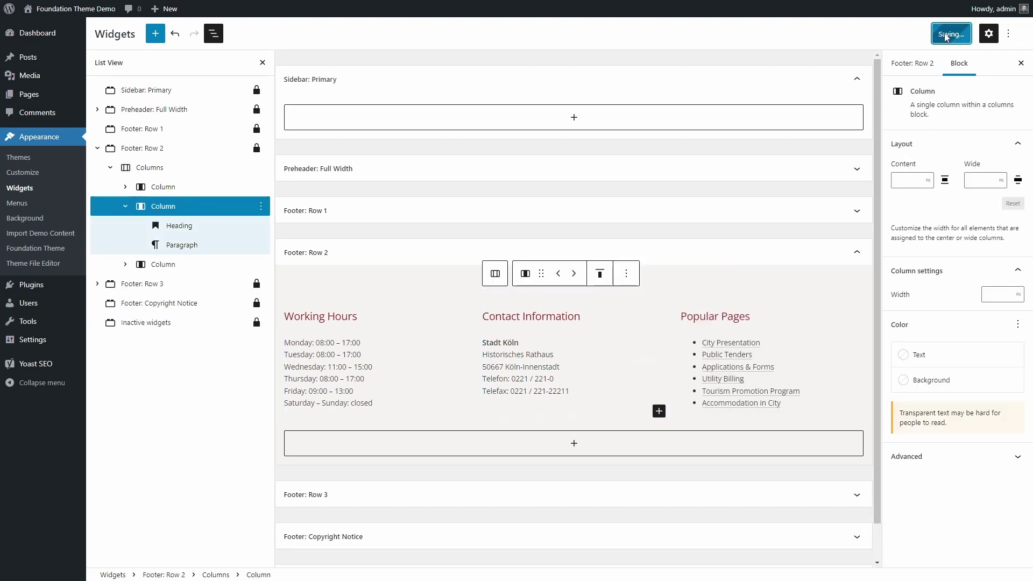
click(64, 26)
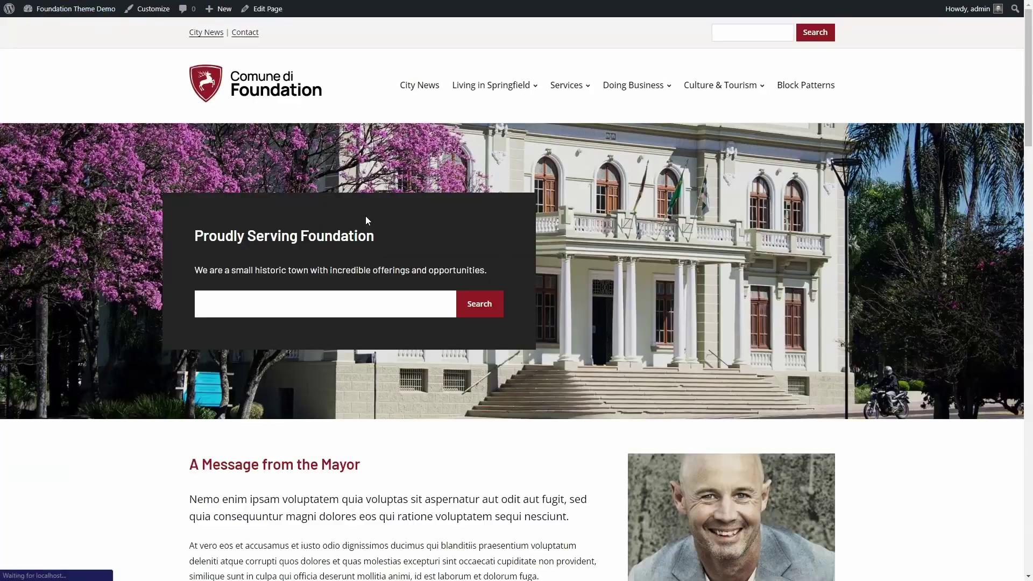
scroll(511, 367, down, 15)
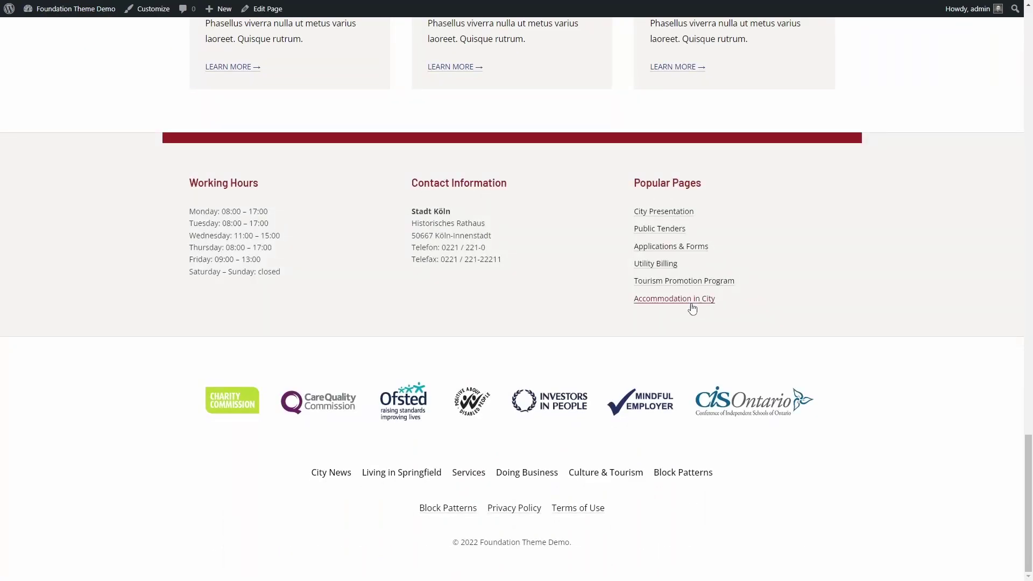
- Open the widgets editor and expand the Footer: Copyright Notice area
mouse_move(70, 8)
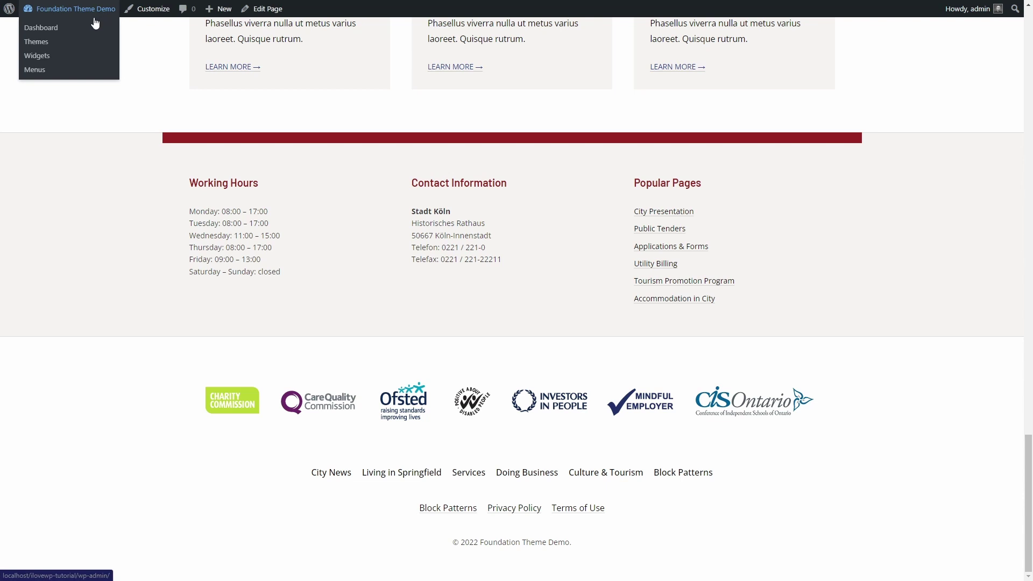
click(55, 56)
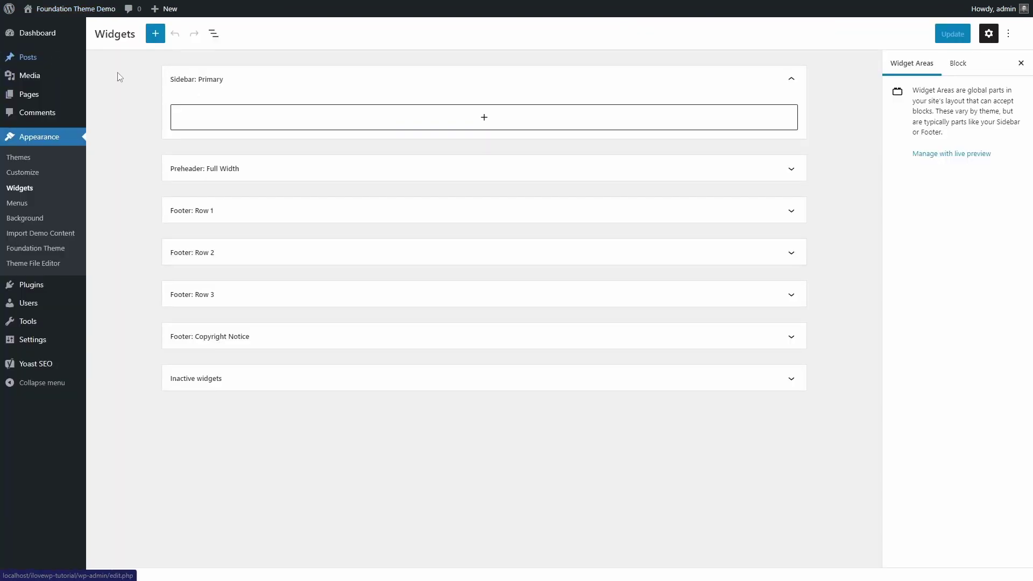
click(243, 298)
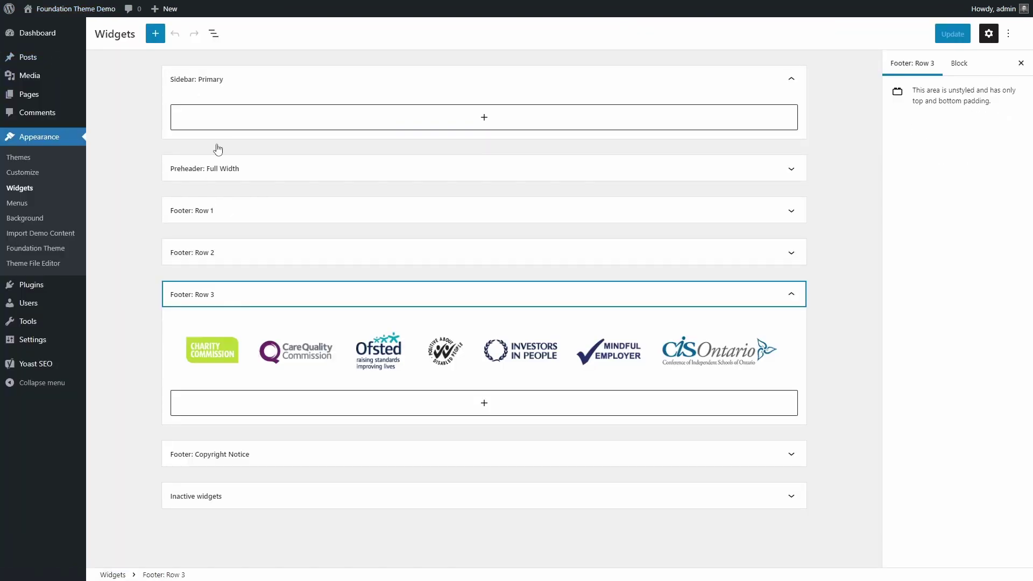
click(213, 33)
click(392, 353)
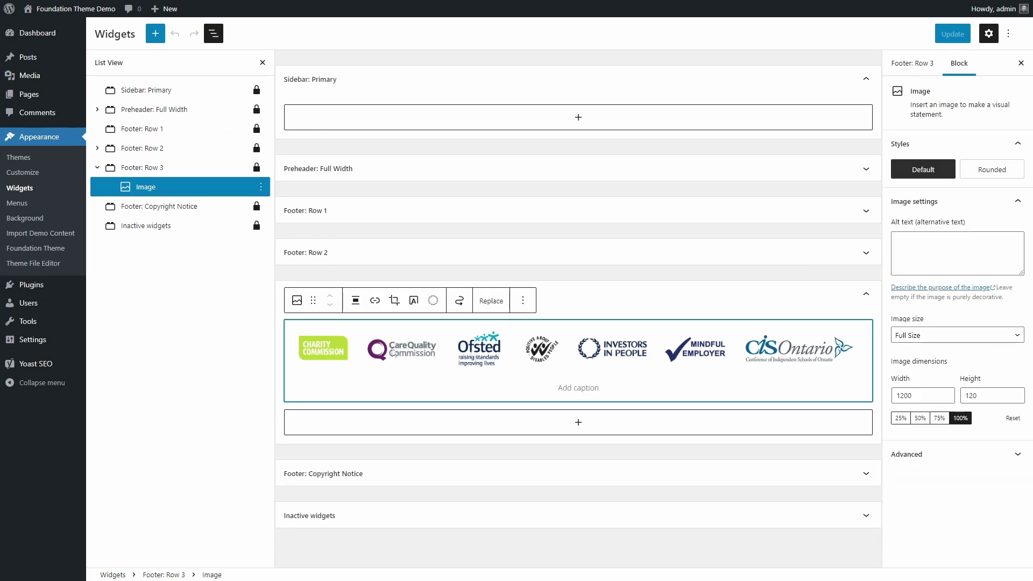
click(541, 484)
click(570, 450)
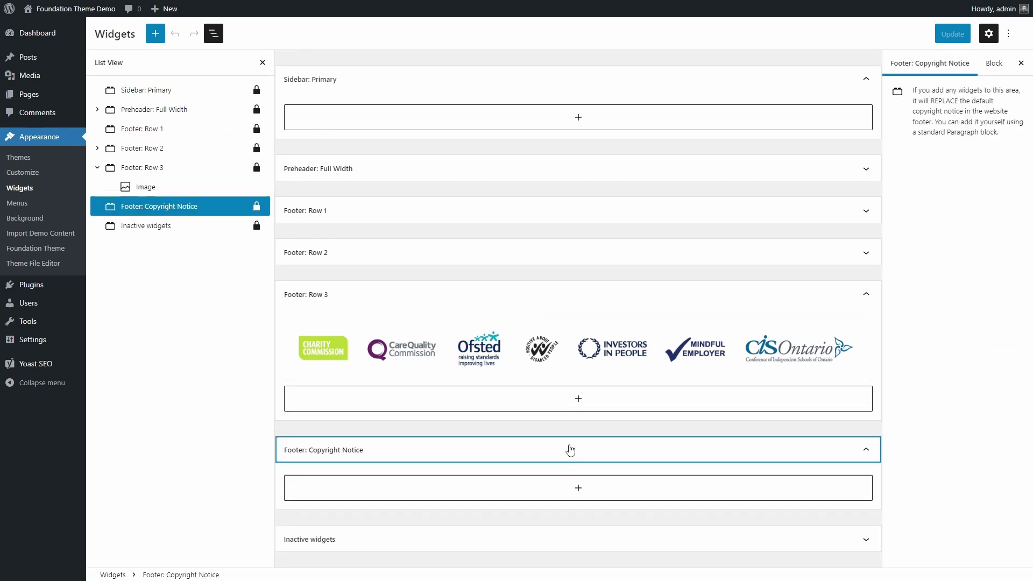
- Insert a 50/50 Columns block with 'This is a new copyright notice.' on the left
click(578, 488)
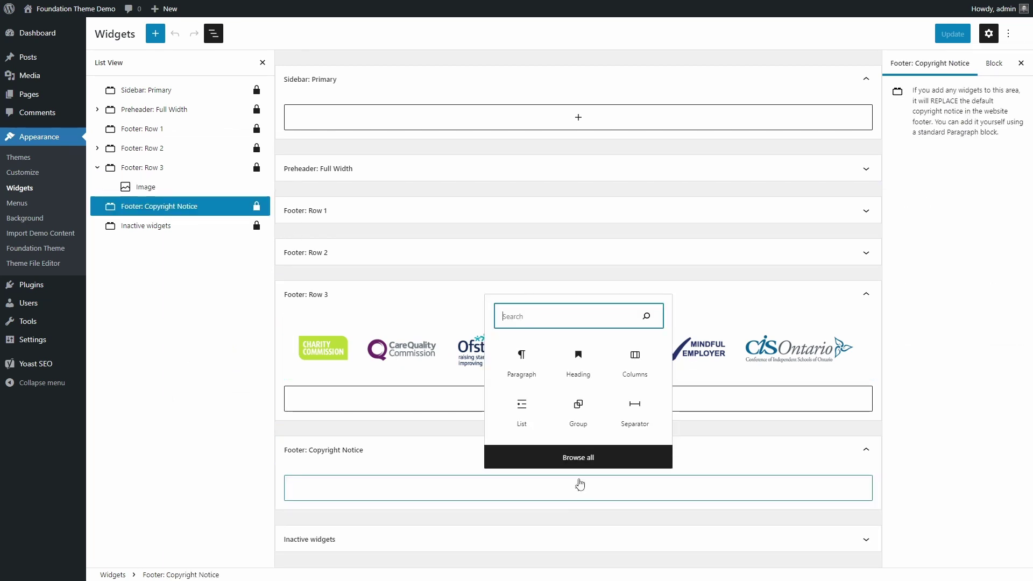
click(632, 363)
click(376, 420)
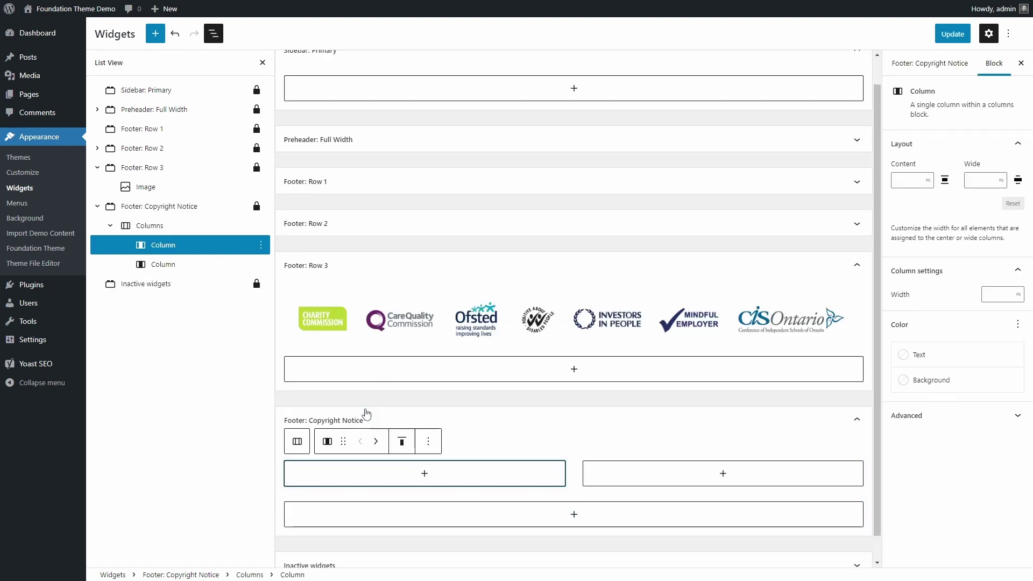
click(424, 474)
click(371, 355)
text(This is a new copyright notice.)
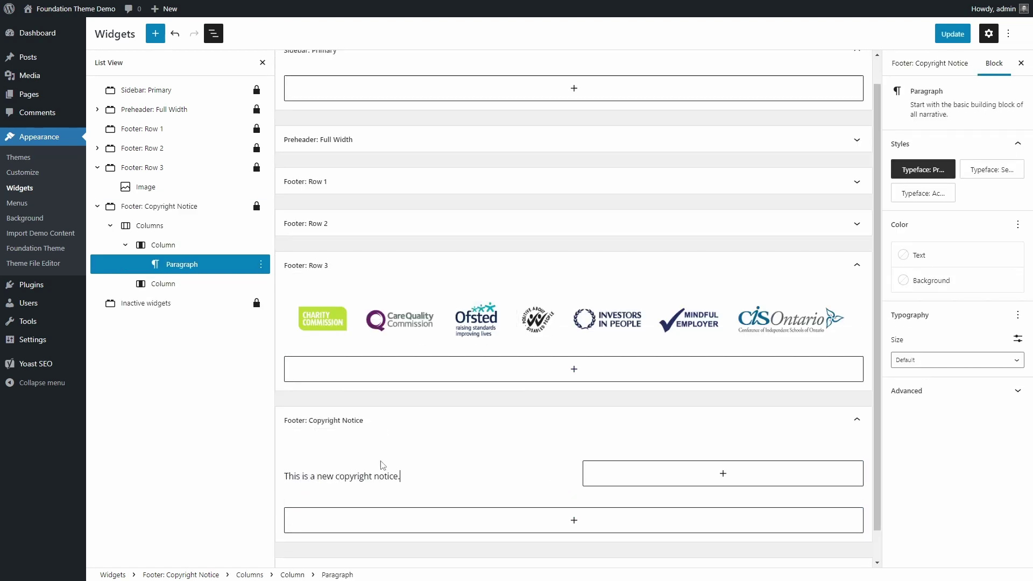
- Add a right-aligned 'How about something else?' paragraph in the right column
click(722, 473)
click(664, 344)
text(How about something else?)
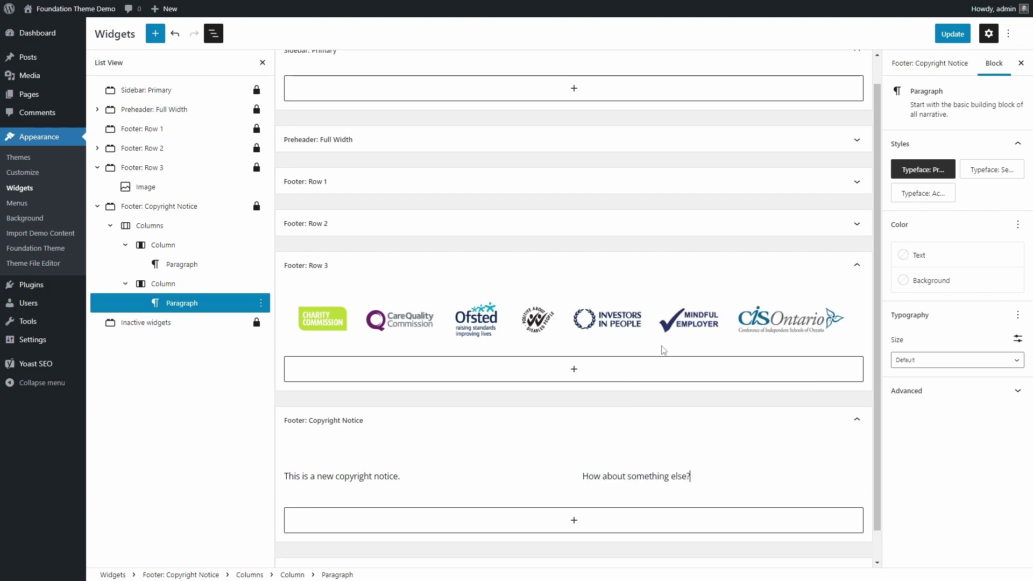
click(680, 451)
click(711, 523)
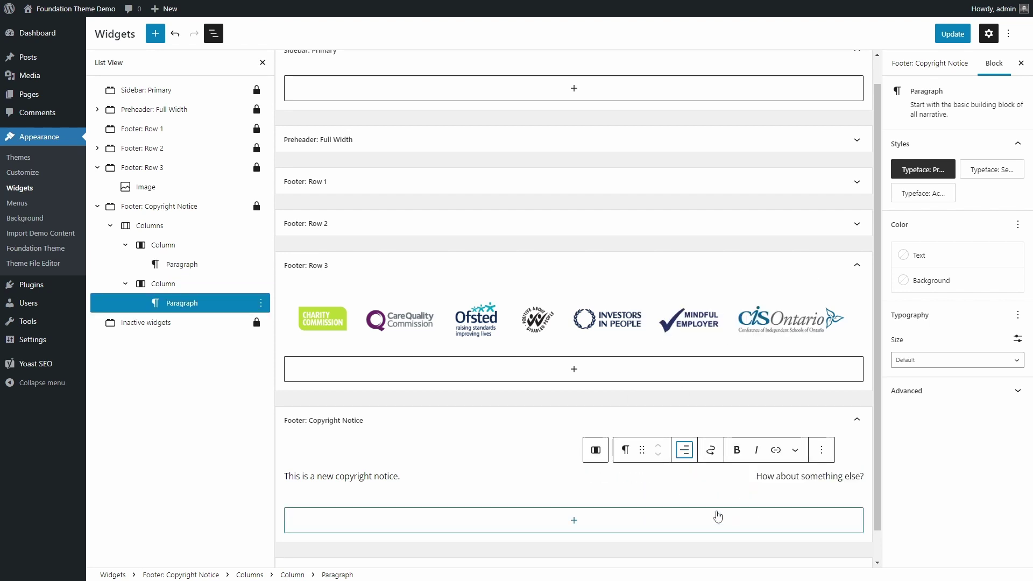
- Check both new copyright columns in the live site's footer, then return to the top
click(54, 8)
scroll(474, 286, down, 20)
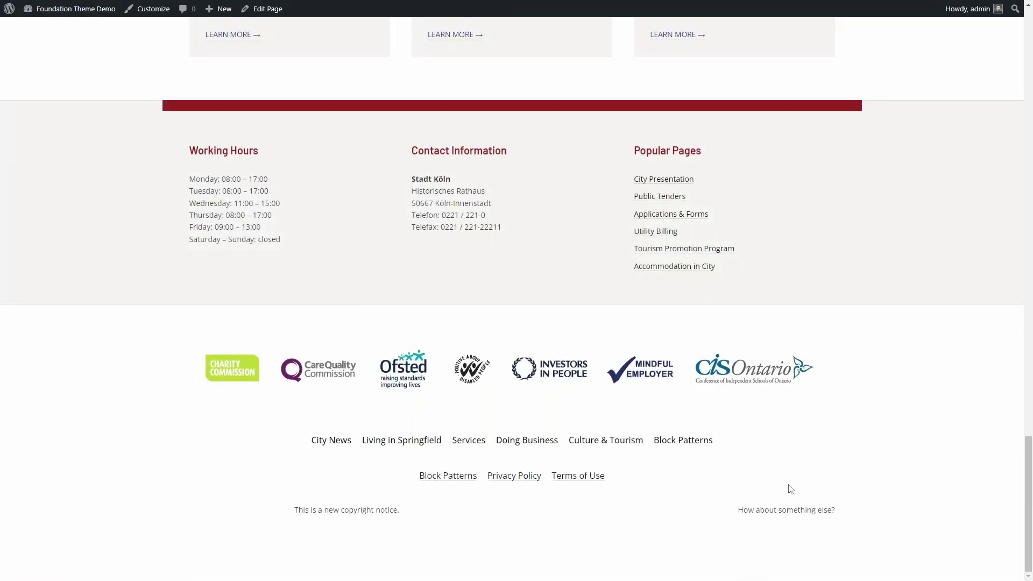
scroll(788, 484, up, 20)
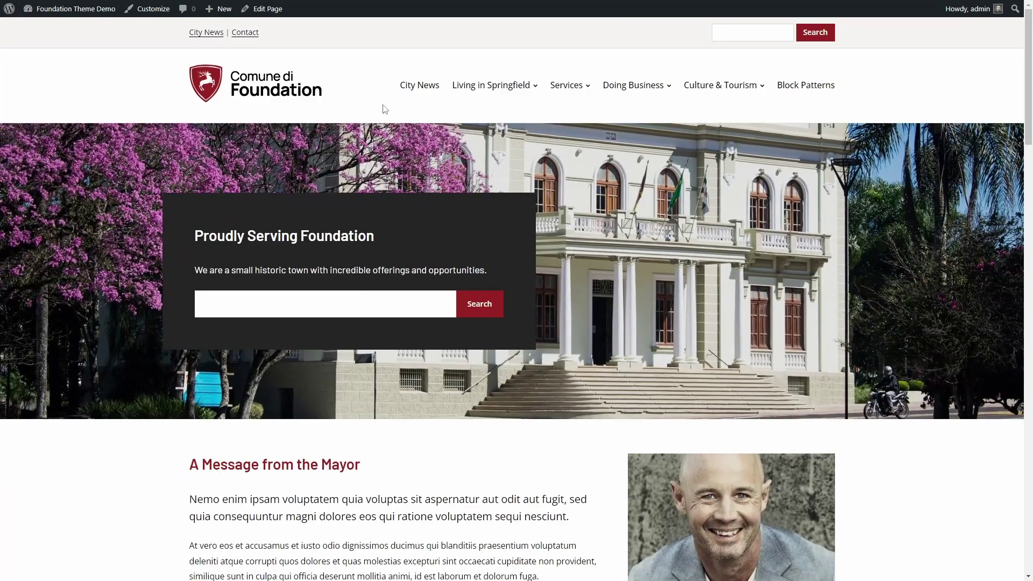
- Launch the Customizer, glance at Site Identity, then go to the Foundation Theme Settings
click(152, 11)
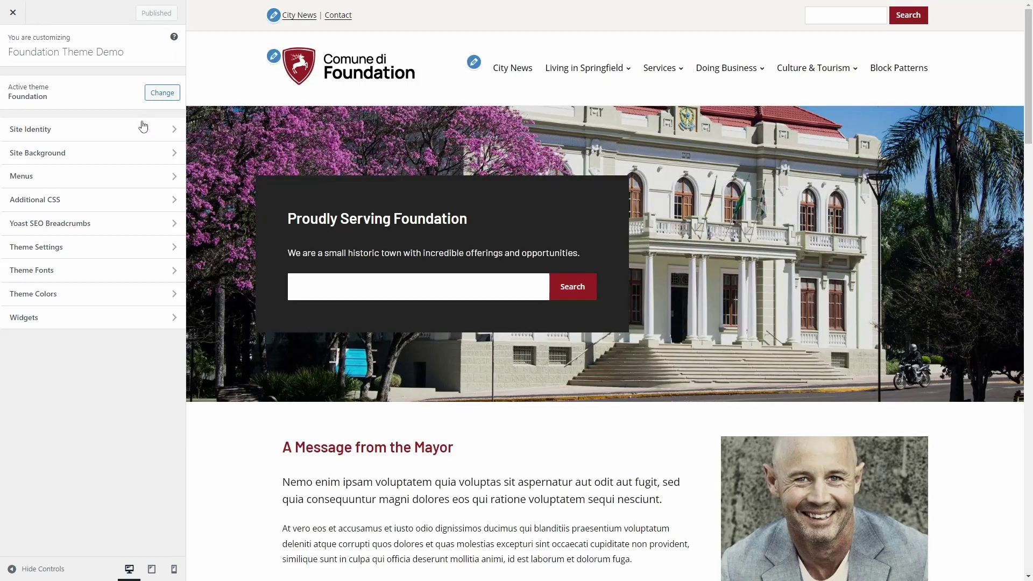
click(142, 128)
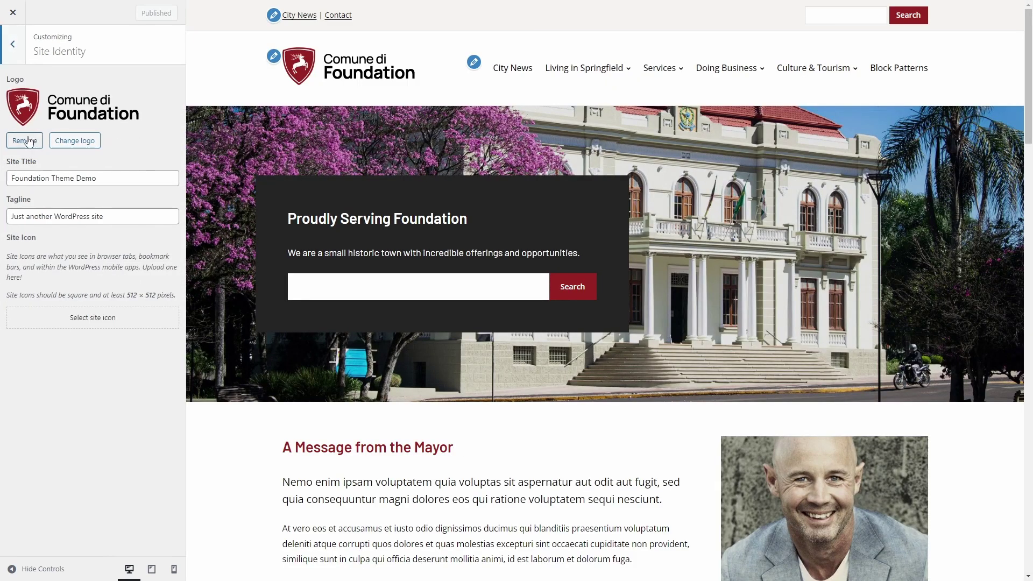
click(11, 49)
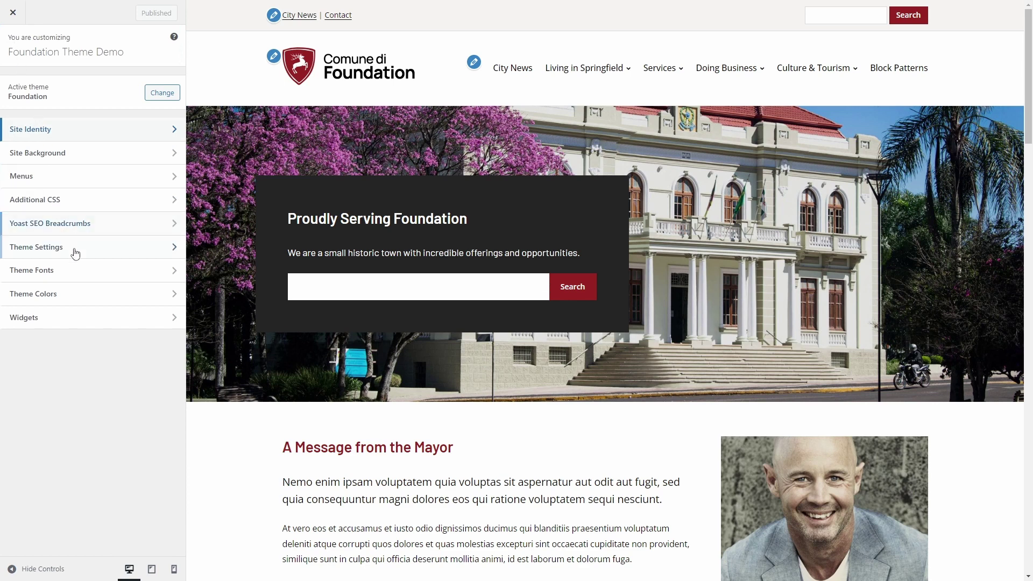
click(76, 256)
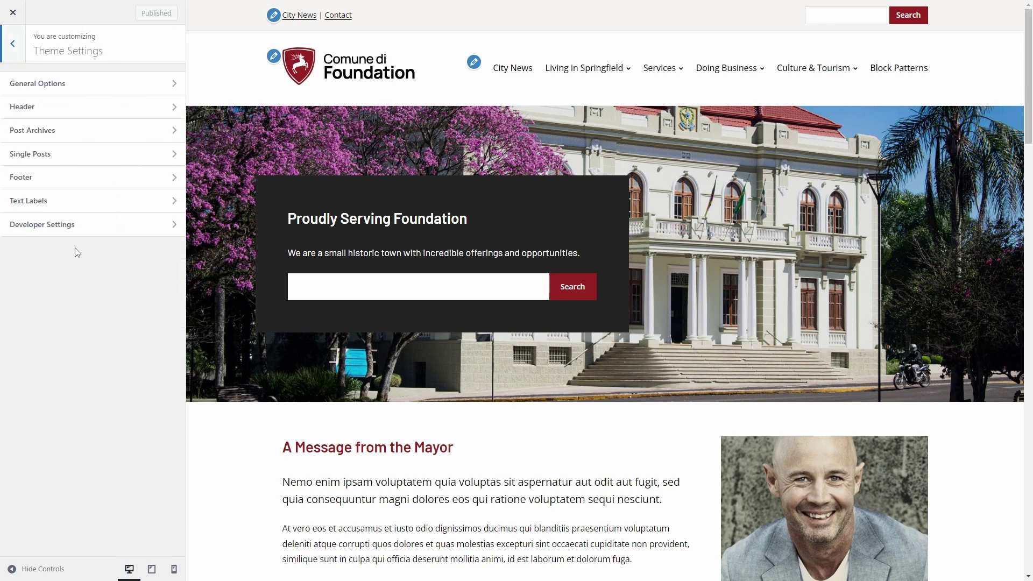
- Preview the Boxed theme style on Living in Springfield, then revert to Full Width
click(60, 84)
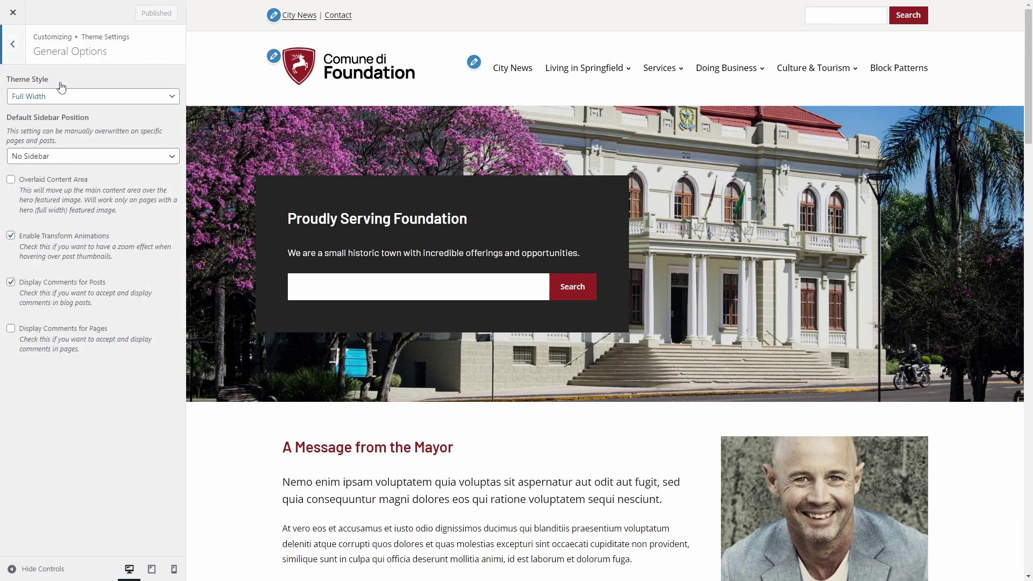
click(59, 97)
click(56, 106)
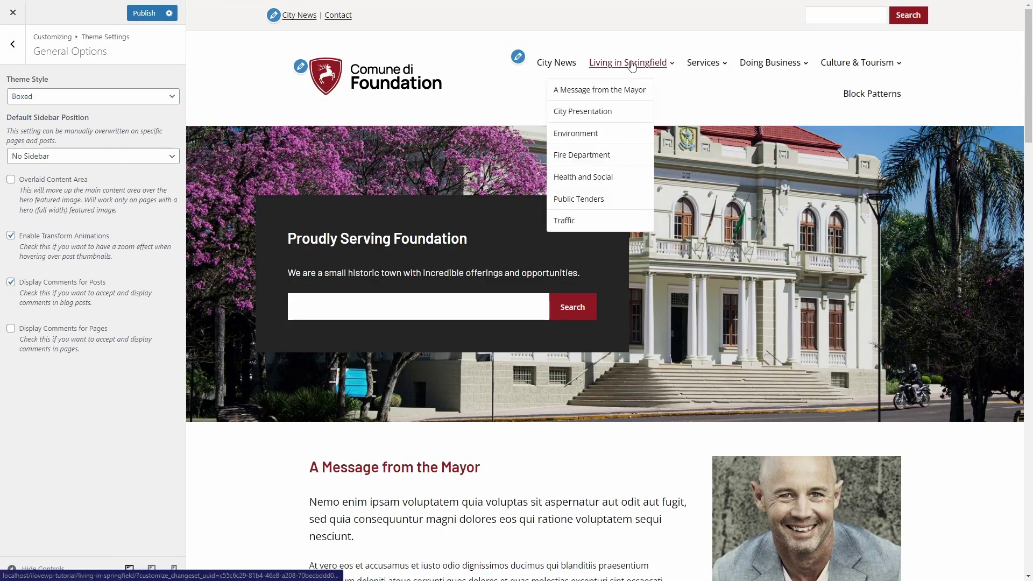
click(630, 64)
scroll(408, 178, down, 14)
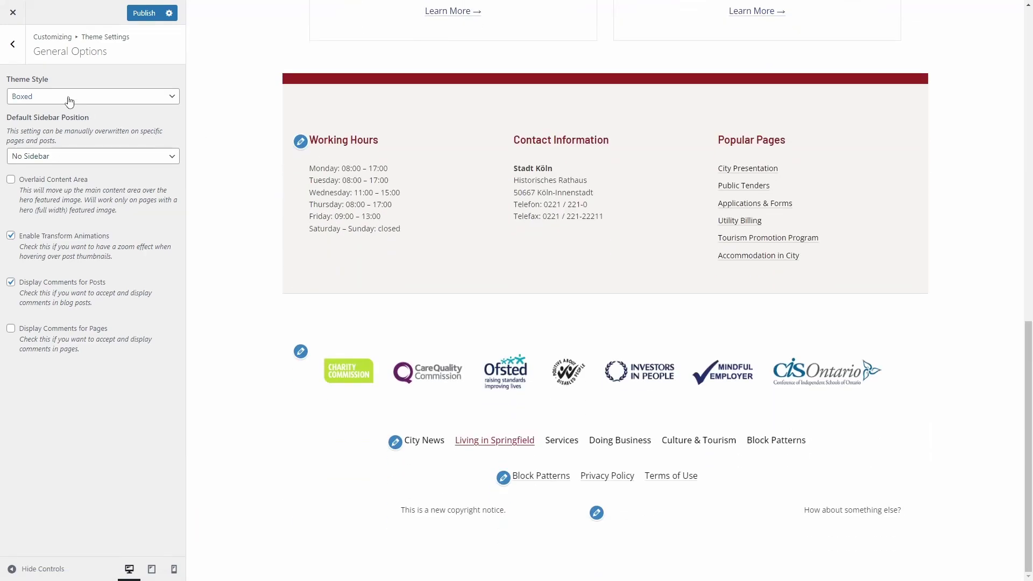
click(69, 101)
click(57, 116)
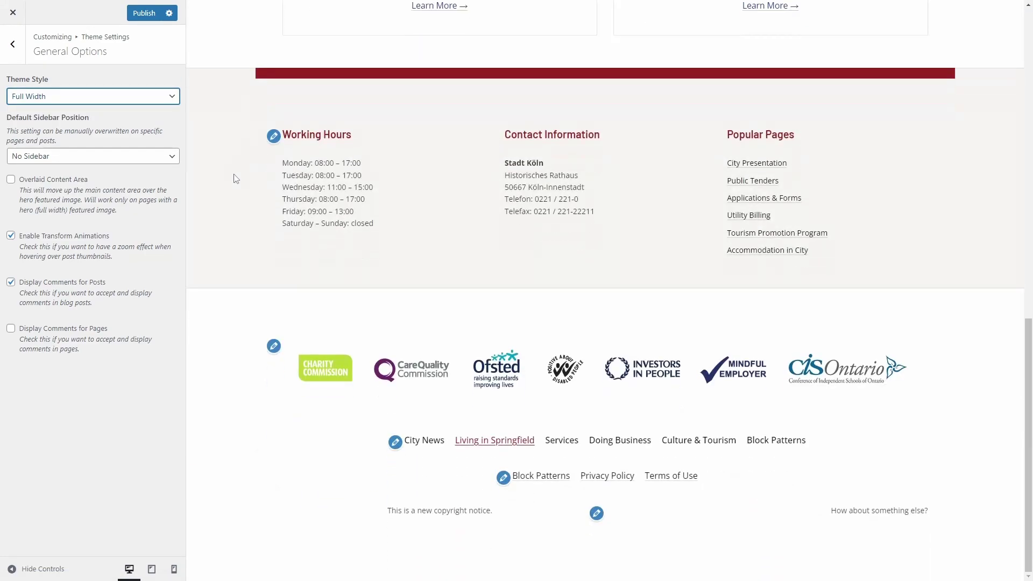
scroll(233, 177, up, 10)
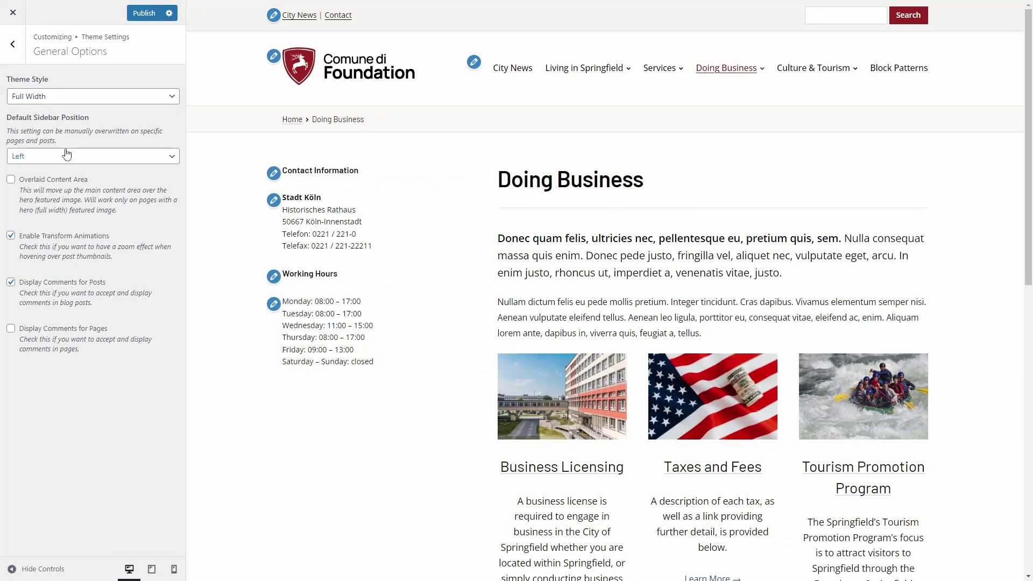
- Try the default sidebar on the right, then set it to No Sidebar
click(66, 154)
click(55, 170)
click(45, 159)
click(38, 181)
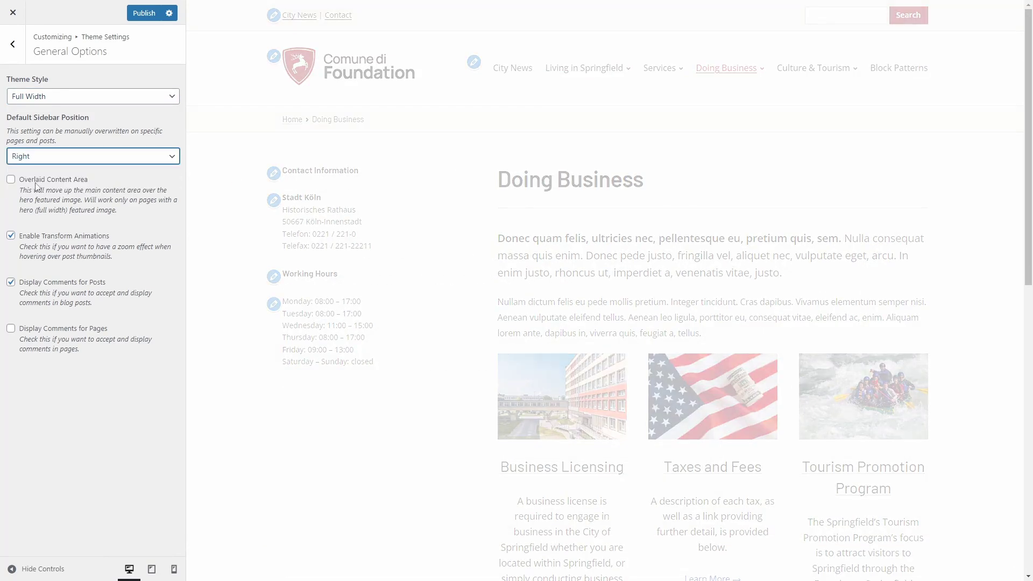
click(40, 161)
click(34, 190)
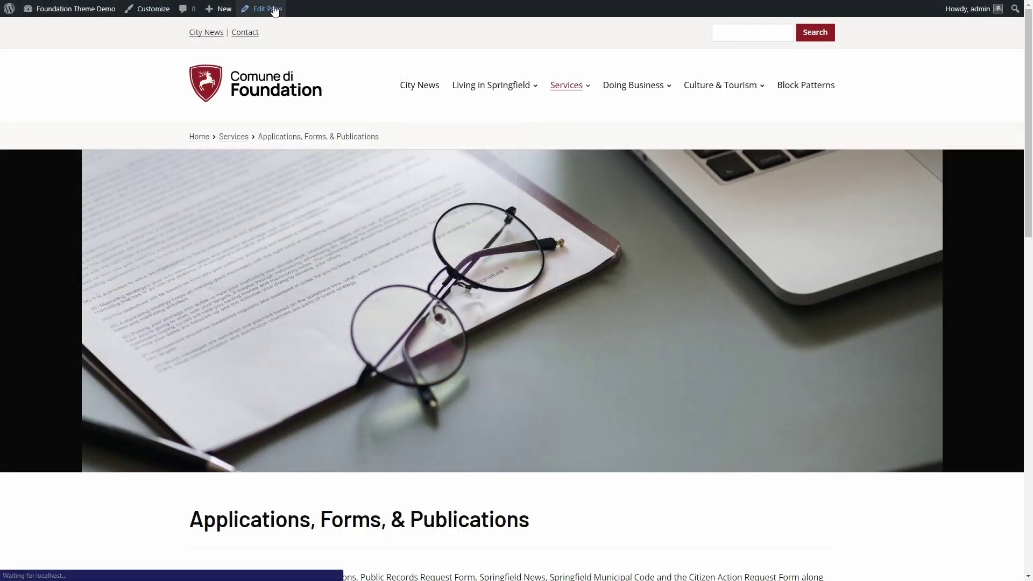
- Set the Applications, Forms, & Publications page's sidebar to Right, update it, and view it
click(269, 9)
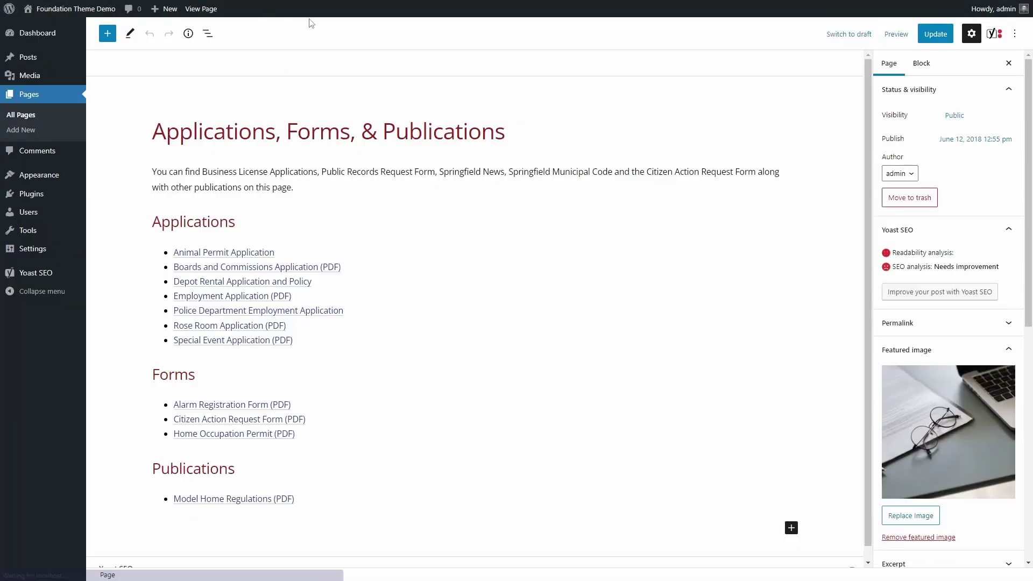
scroll(930, 261, down, 6)
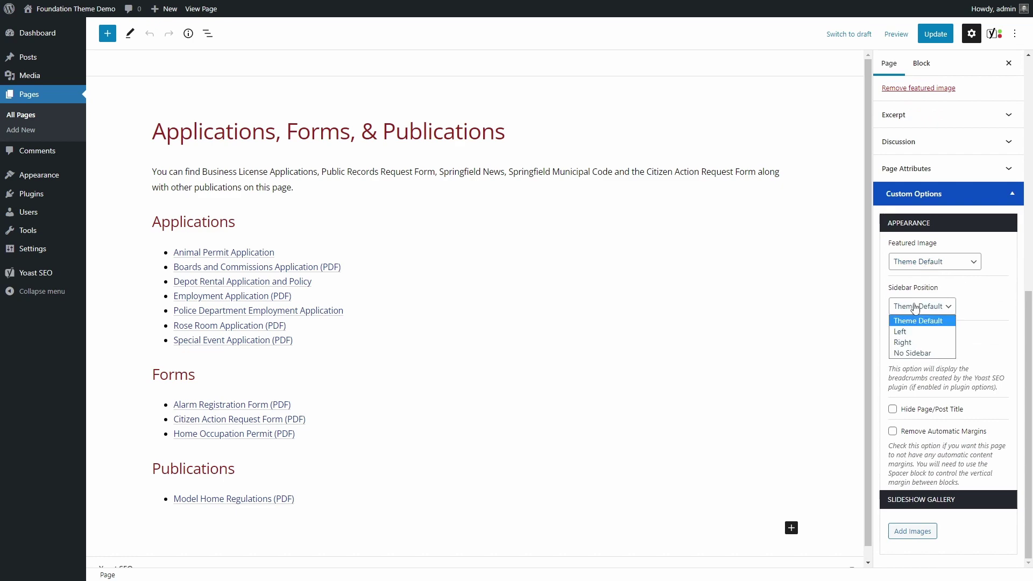
click(906, 343)
click(936, 34)
click(194, 547)
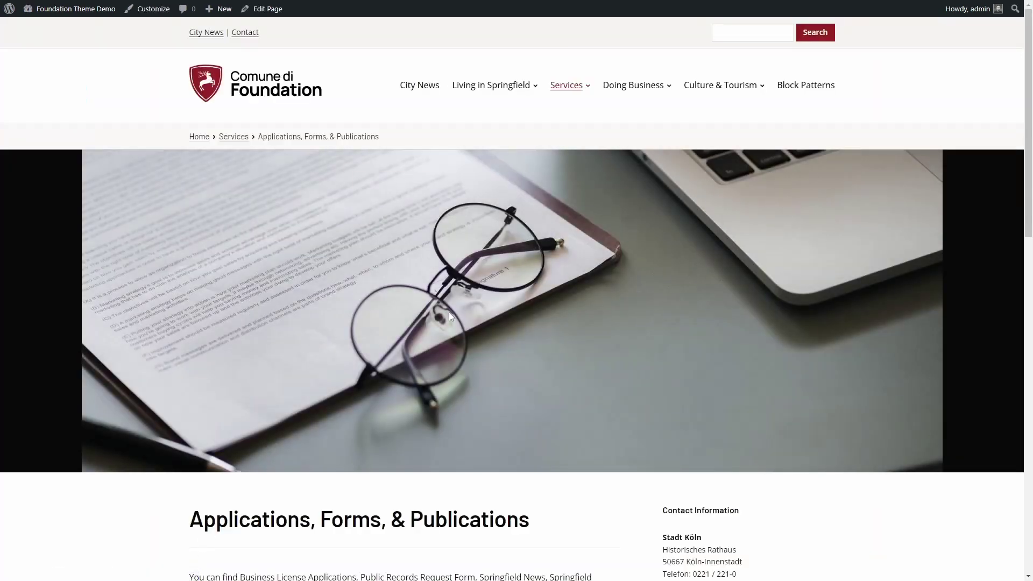
scroll(583, 240, down, 8)
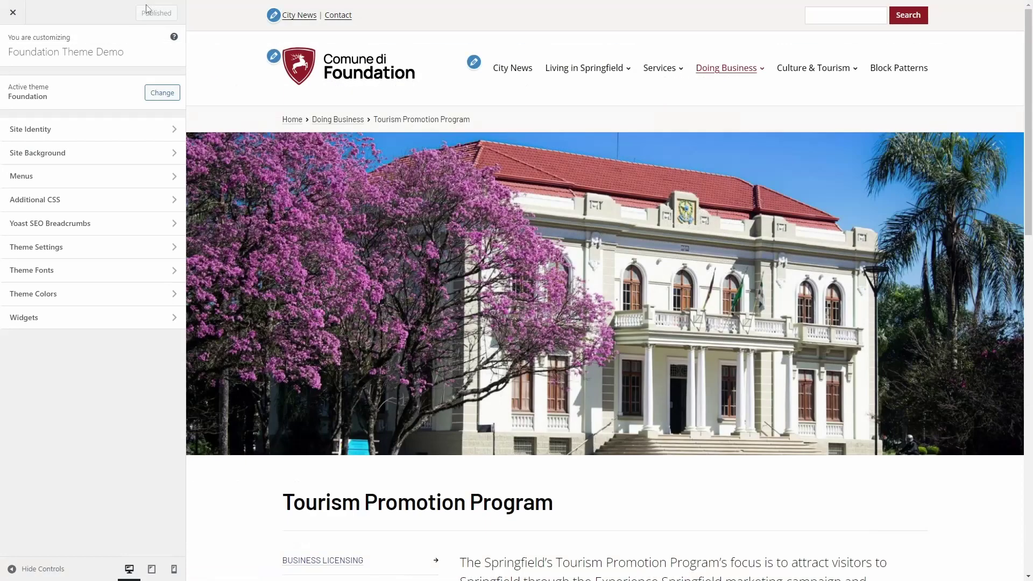
- Preview Overlaid Content Area on Tourism Promotion Program, leave it unchecked, and reach Header settings
click(65, 249)
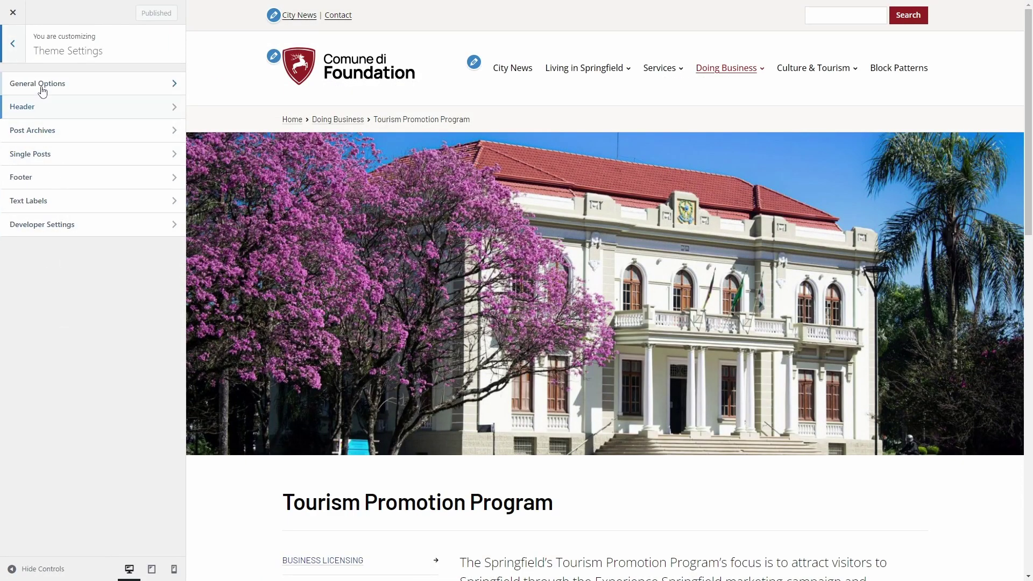
click(43, 91)
scroll(447, 273, down, 4)
scroll(449, 274, up, 3)
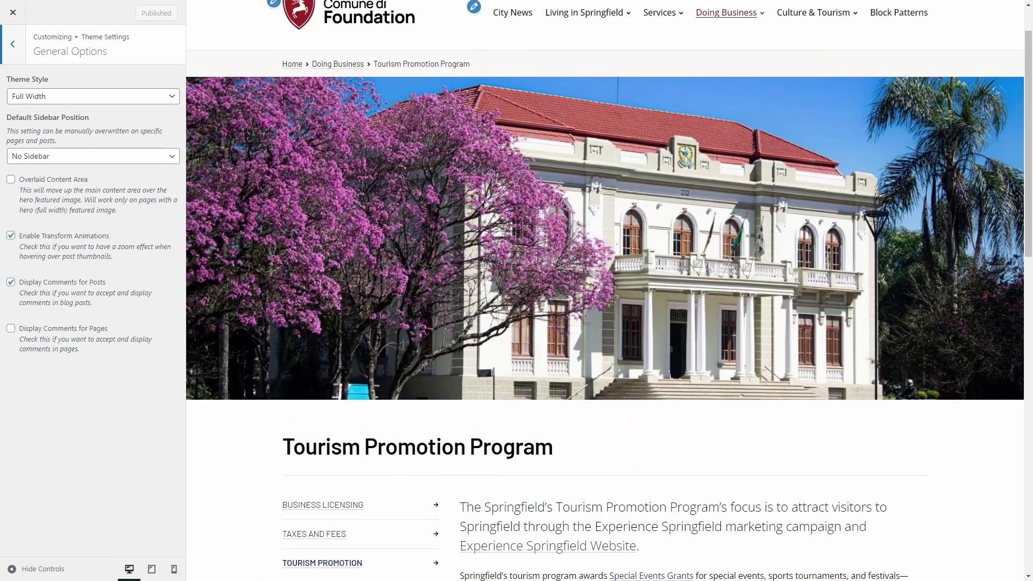
scroll(449, 274, up, 1)
click(43, 183)
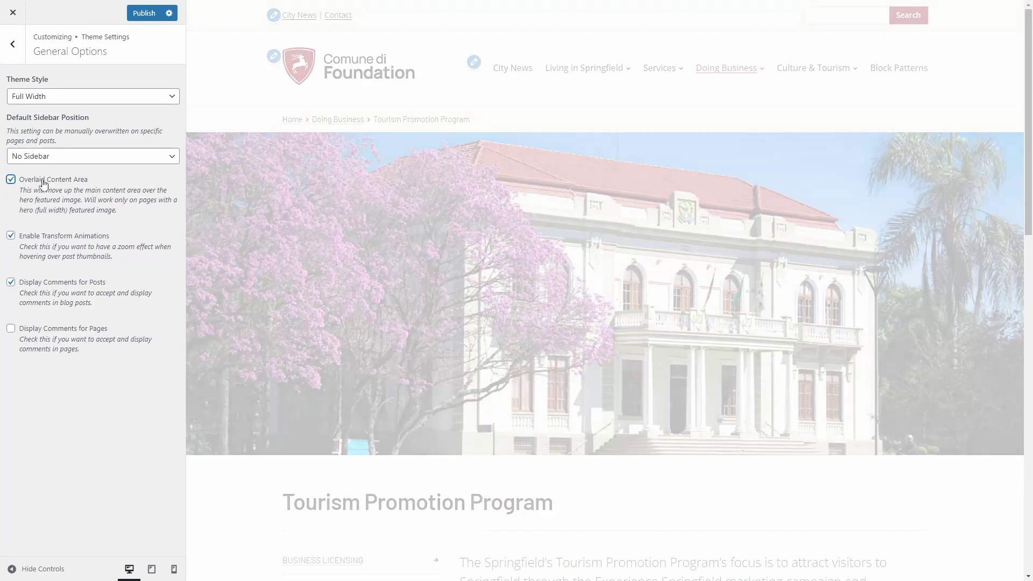
scroll(499, 314, down, 6)
scroll(589, 308, down, 3)
scroll(570, 296, up, 10)
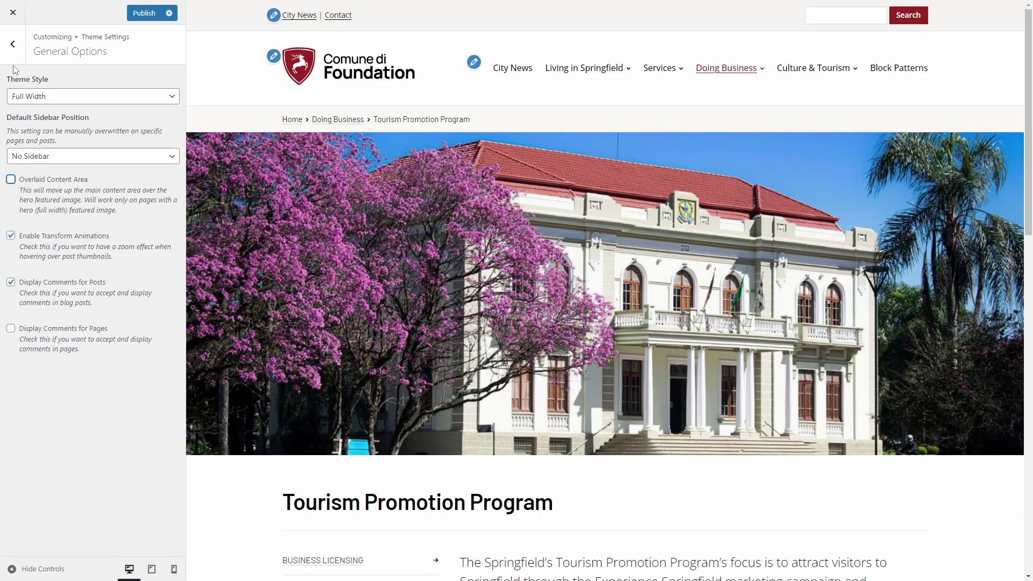
click(13, 44)
click(29, 103)
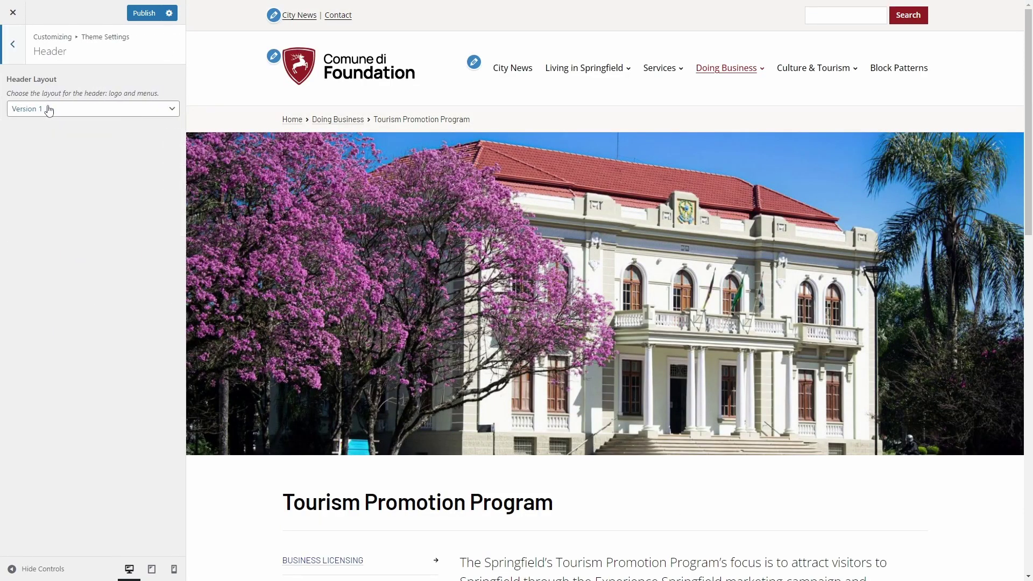
- Try header layout Version 2, then settle on Version 3 with the logo centred above the menu
click(49, 111)
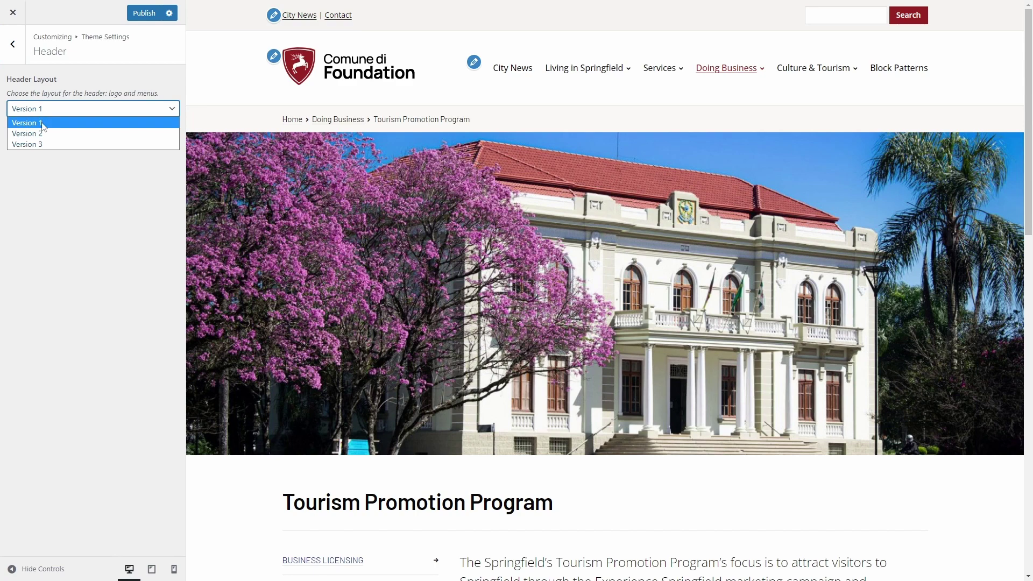
click(39, 134)
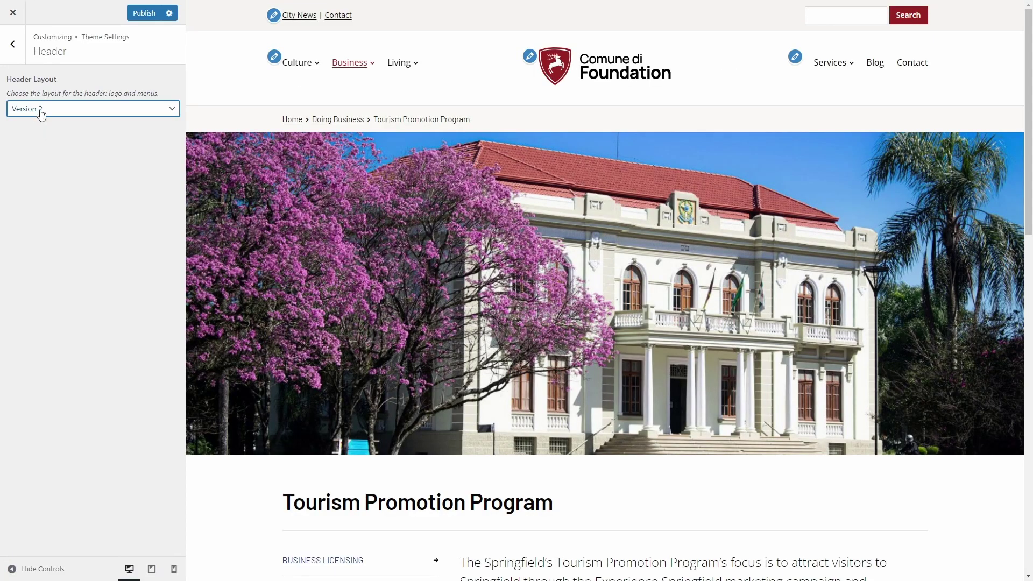
click(41, 110)
click(41, 145)
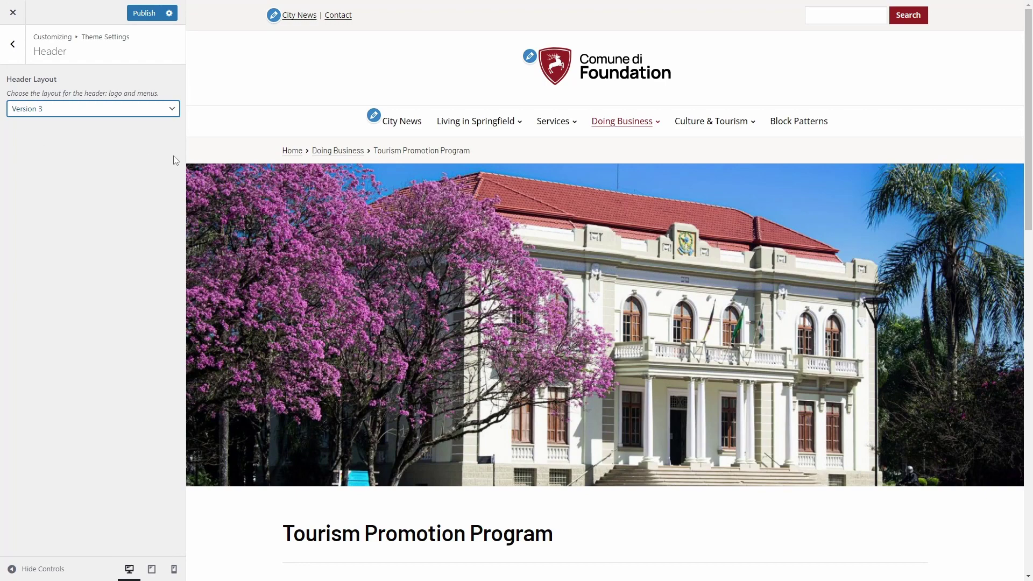
click(15, 46)
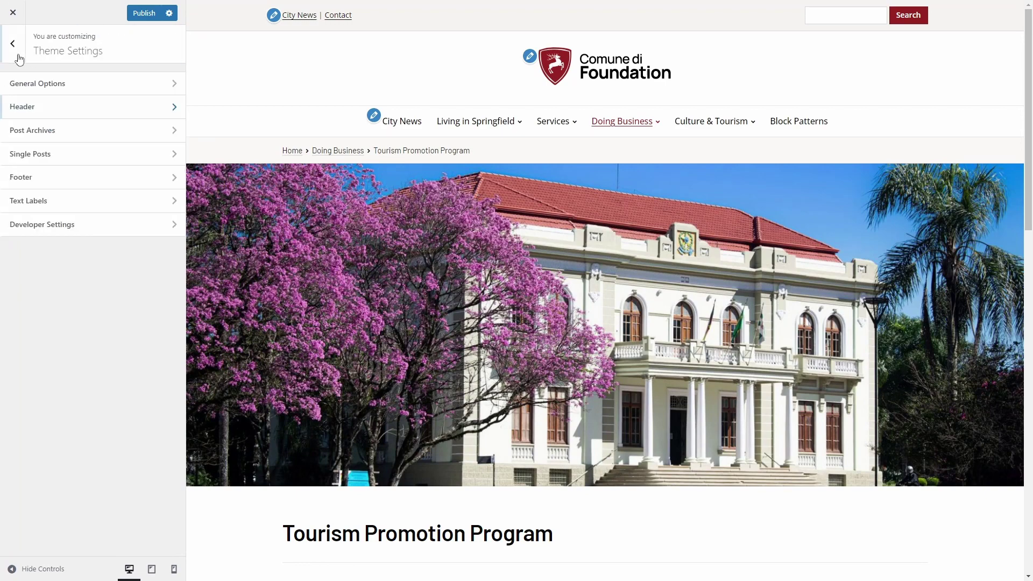
- Preview City News and set archives to Columns - 2 columns, Card style, Square thumbnails
click(49, 134)
click(401, 122)
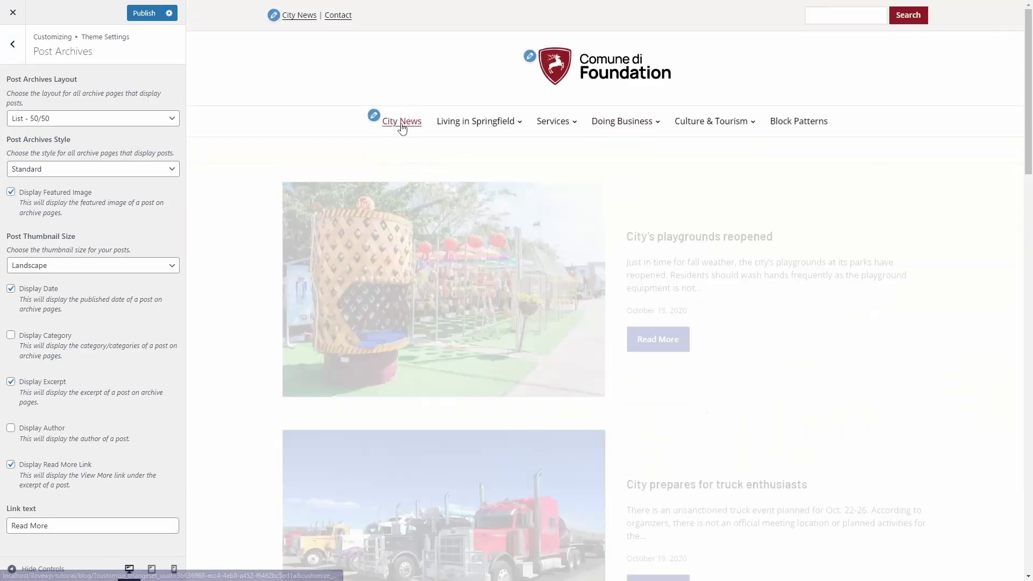
scroll(376, 129, down, 1)
click(123, 126)
click(73, 137)
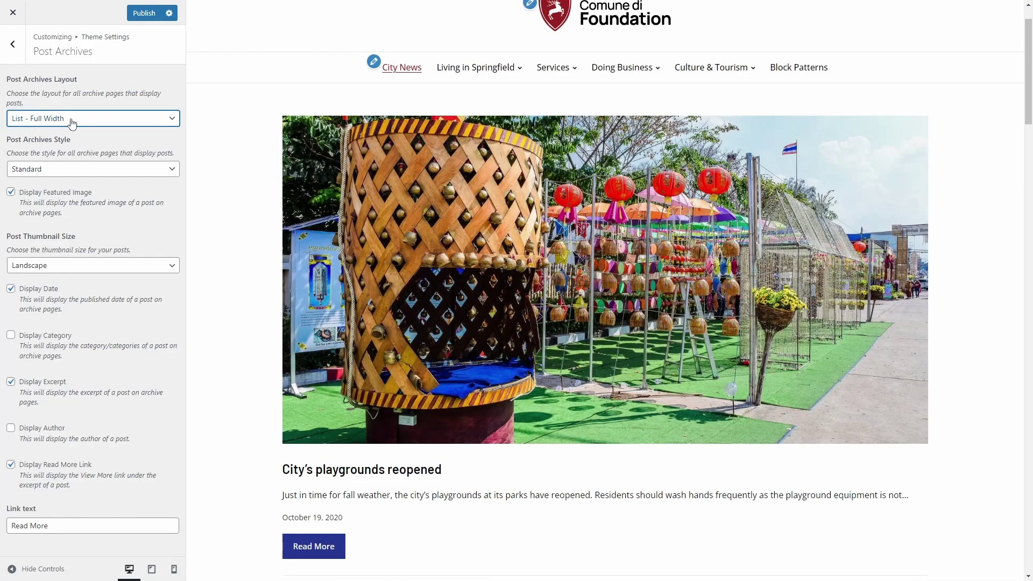
click(73, 123)
click(63, 152)
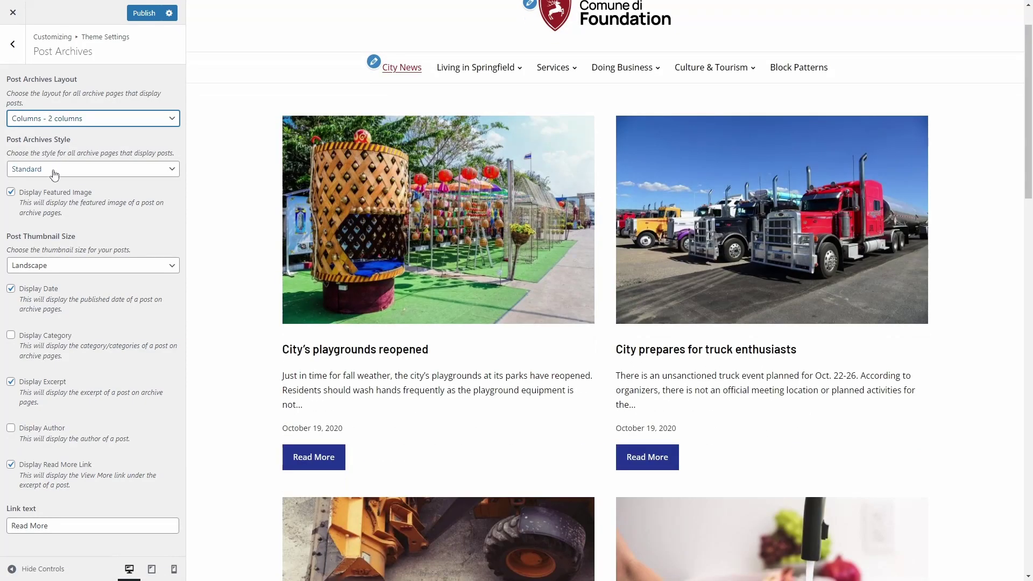
click(54, 170)
click(46, 183)
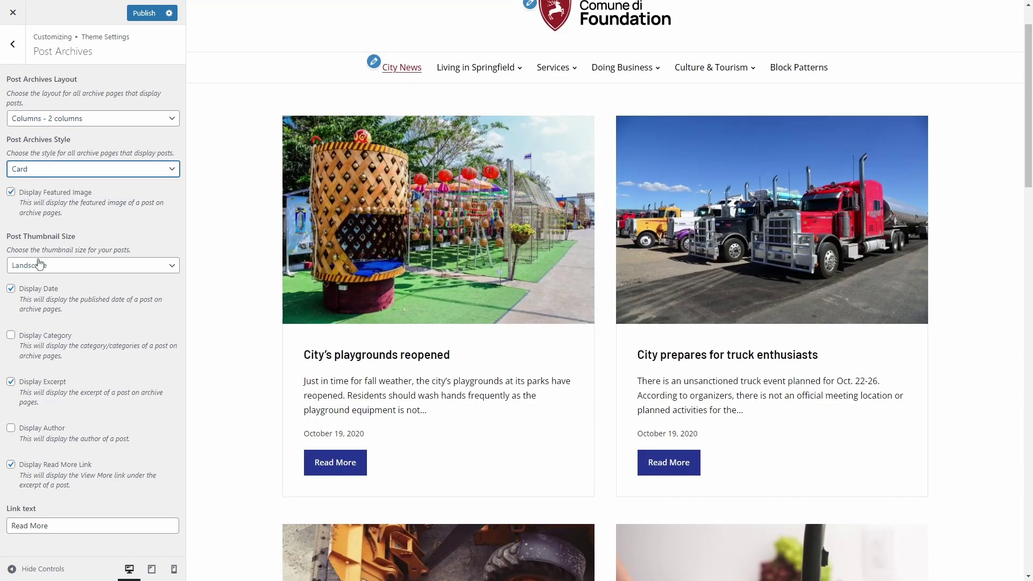
click(39, 263)
click(29, 285)
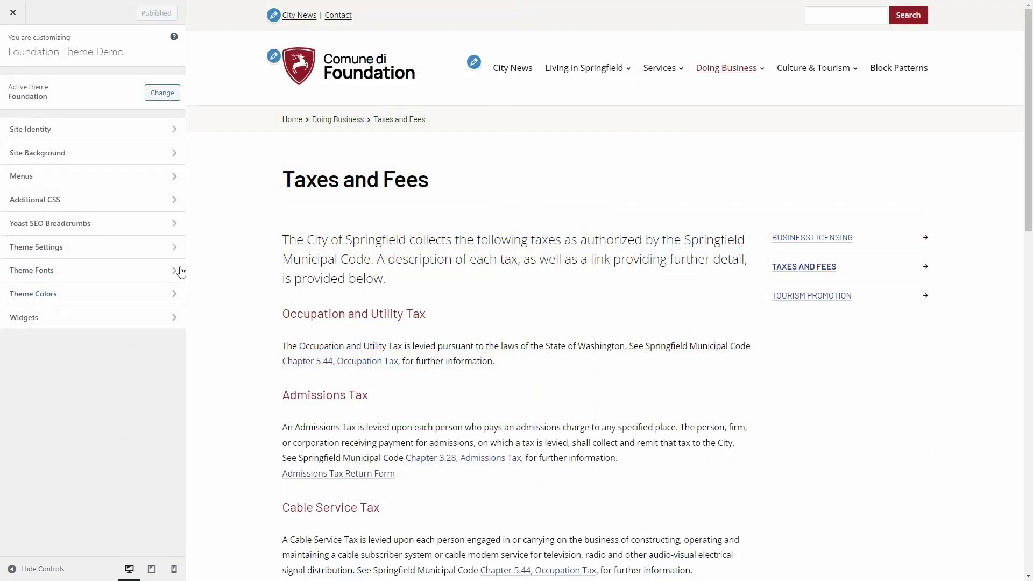
- In Theme Fonts Quick Styling, set the primary typeface to IBM Plex Serif
click(175, 275)
click(156, 86)
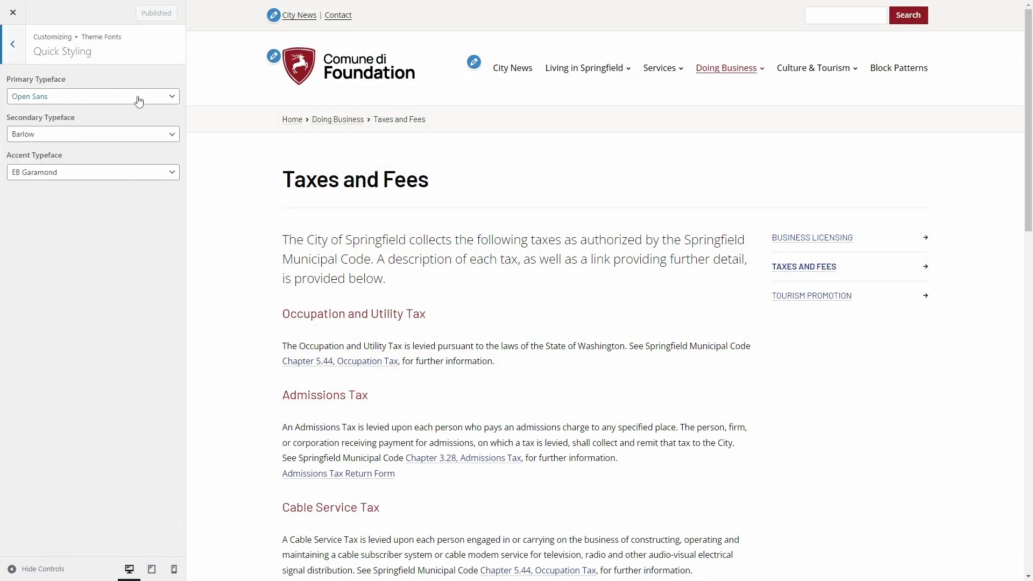
click(138, 101)
scroll(124, 179, up, 15)
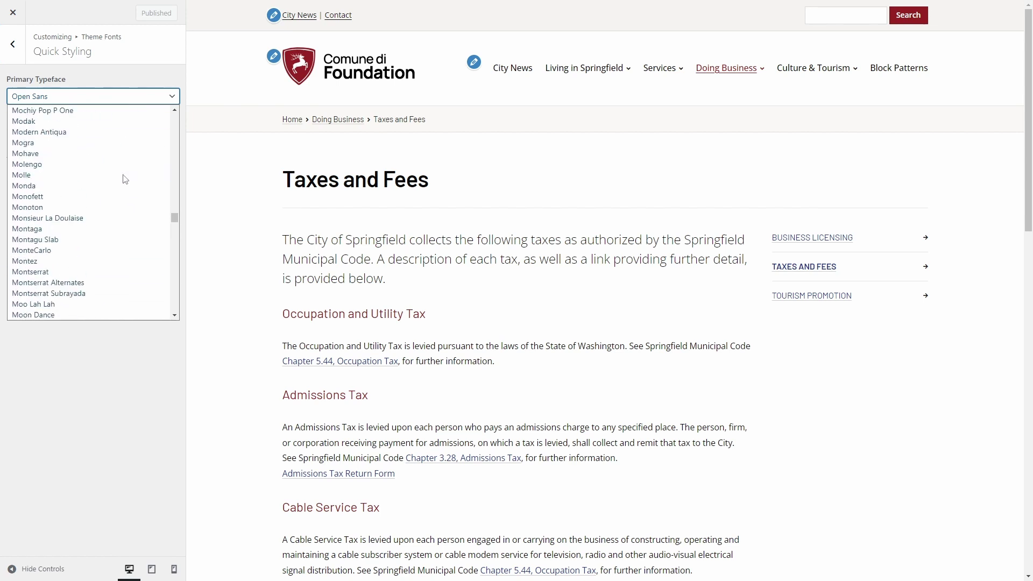
scroll(125, 179, up, 20)
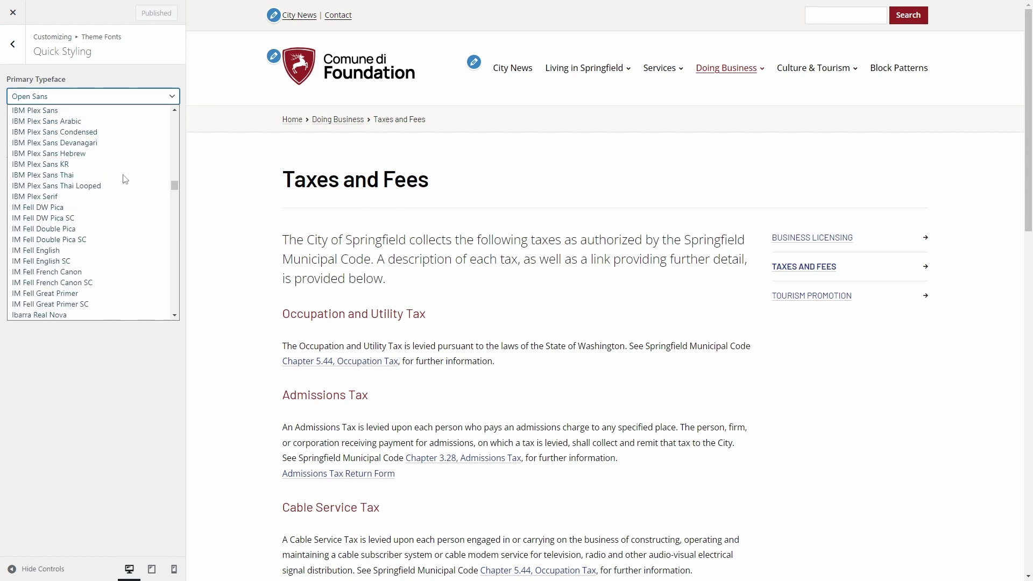
scroll(122, 177, up, 3)
scroll(70, 212, down, 3)
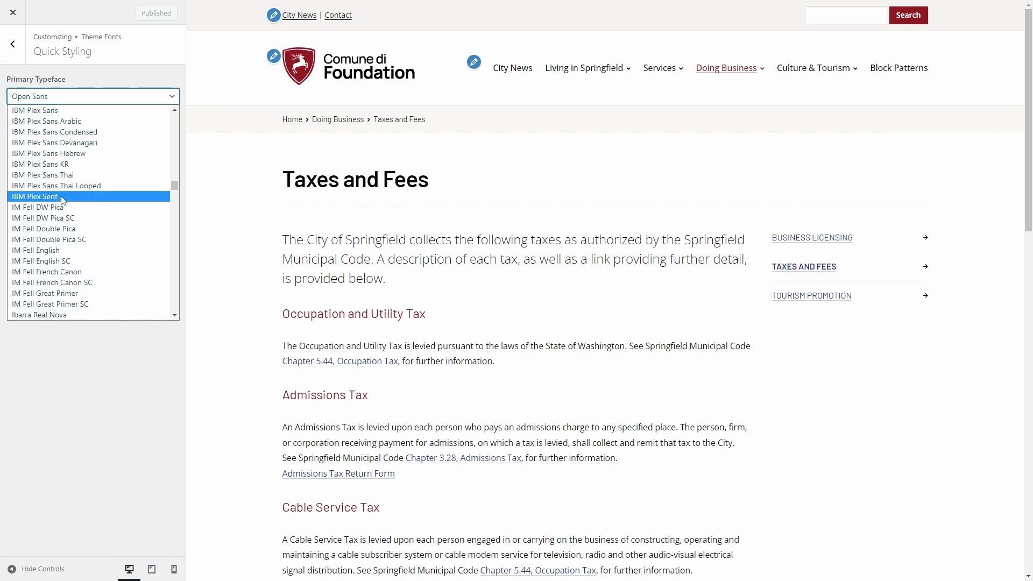
click(63, 197)
- Set the secondary typeface to Quicksand
click(56, 138)
scroll(72, 237, down, 20)
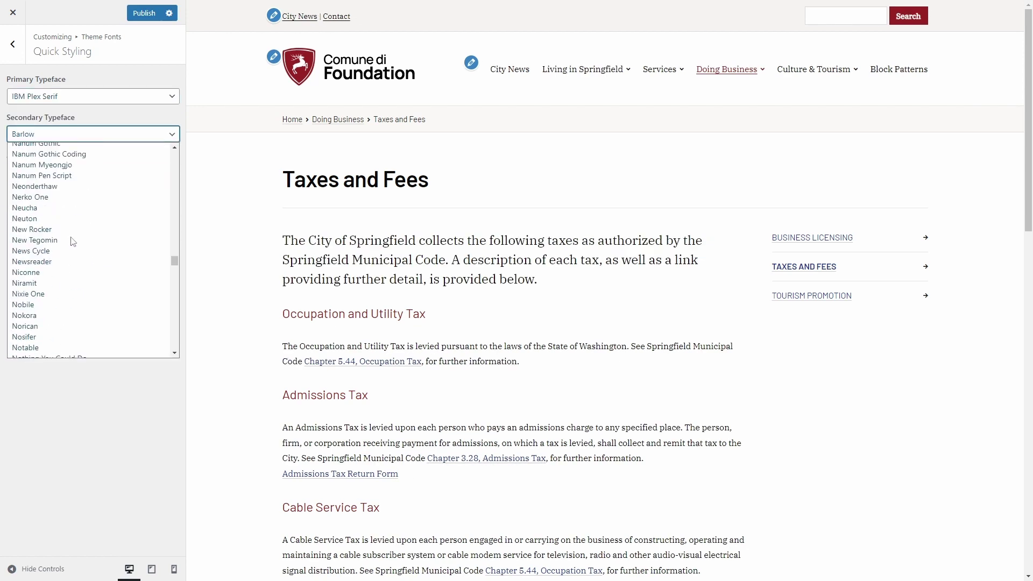
scroll(71, 237, up, 5)
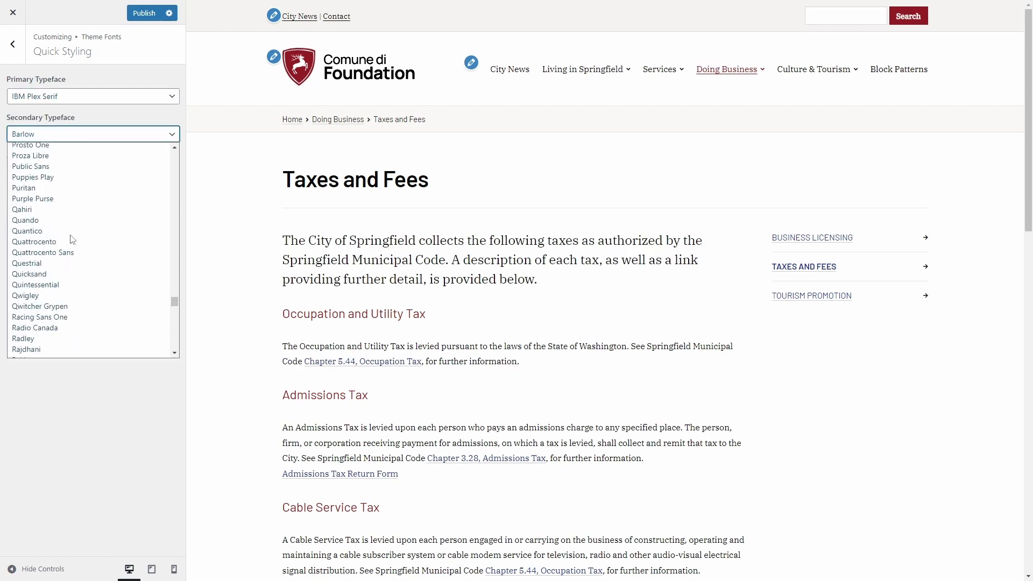
click(47, 275)
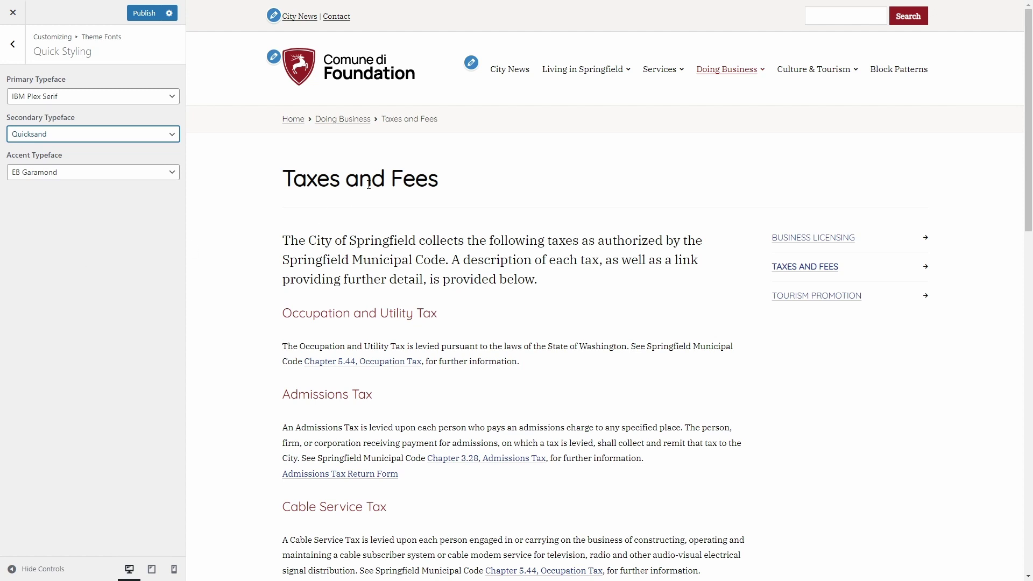
- Look through the Main Menu and Footer font settings without changing them
click(13, 45)
click(31, 131)
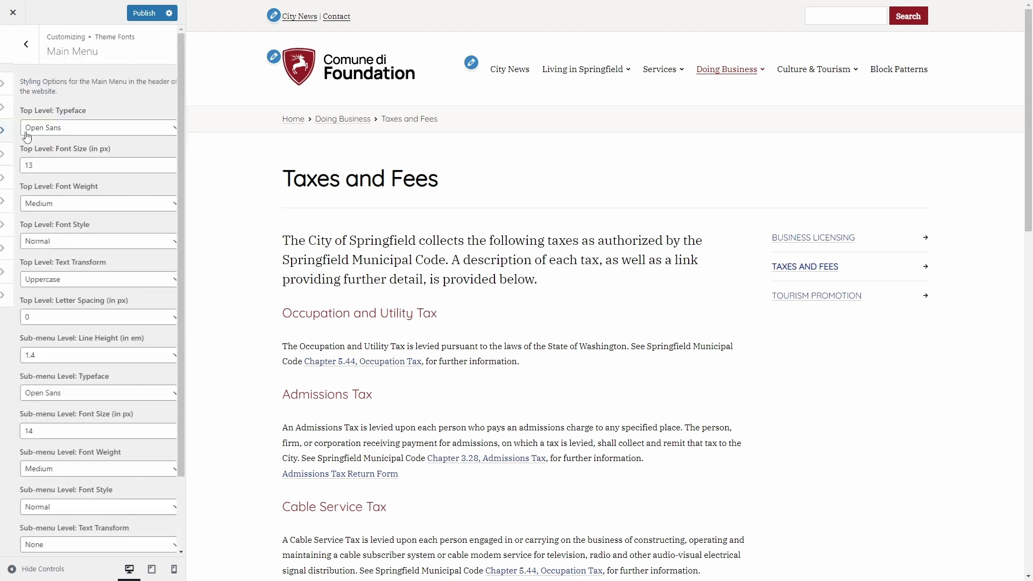
click(14, 48)
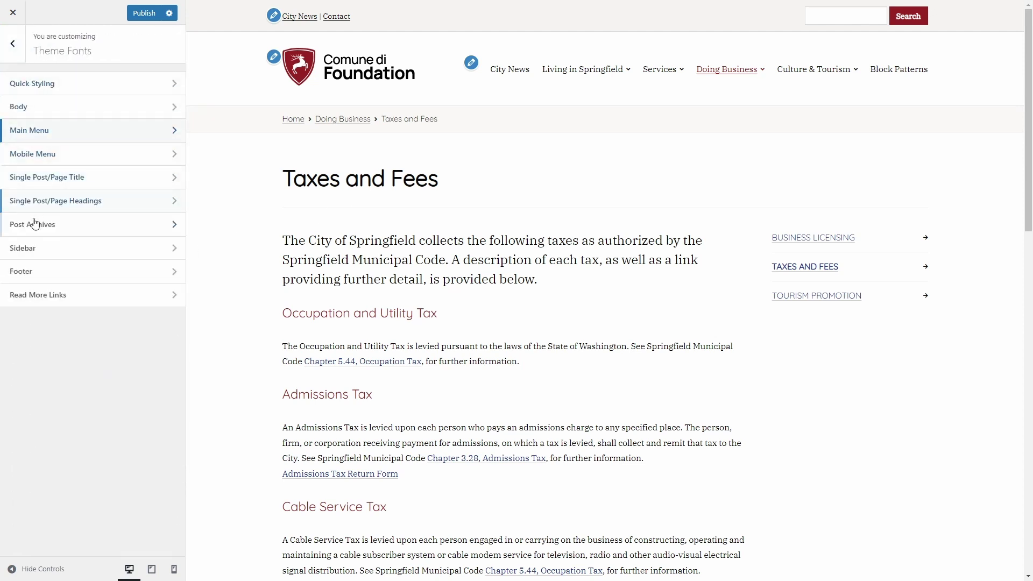
click(27, 273)
scroll(289, 262, down, 15)
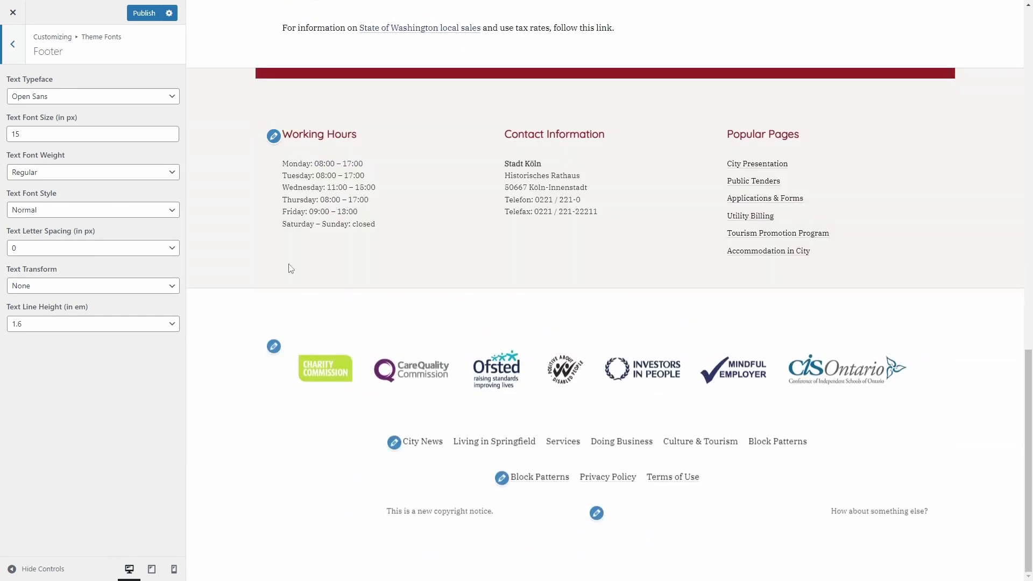
scroll(287, 197, up, 15)
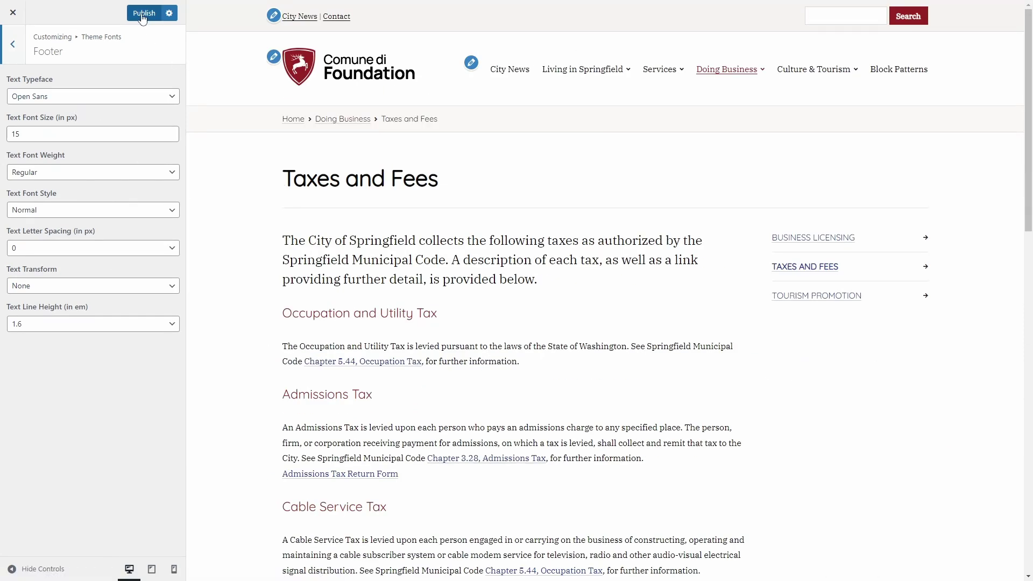
click(12, 45)
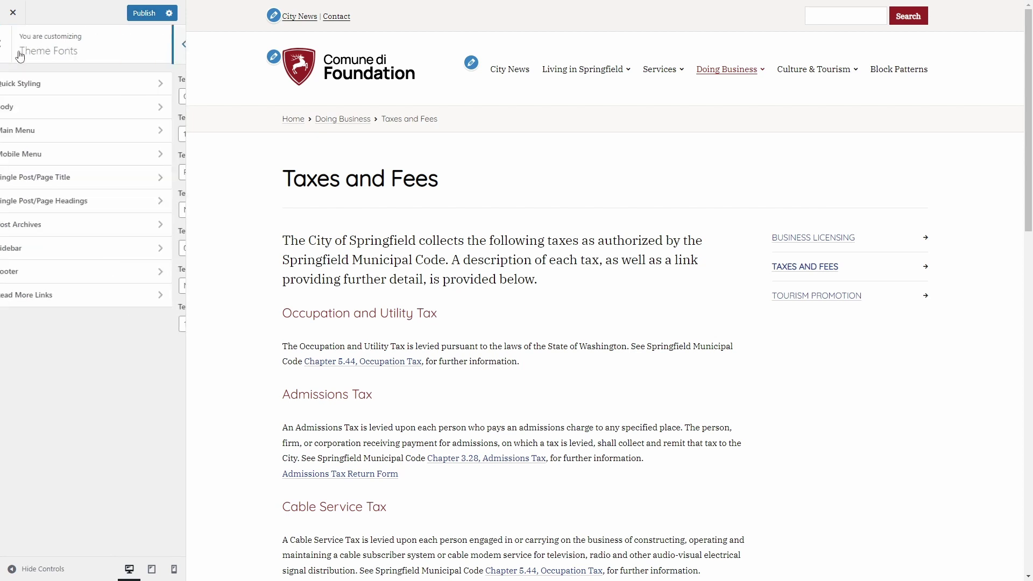
- In Theme Colors Quick Styling, make links golden orange and hovered links blue
click(13, 46)
click(66, 293)
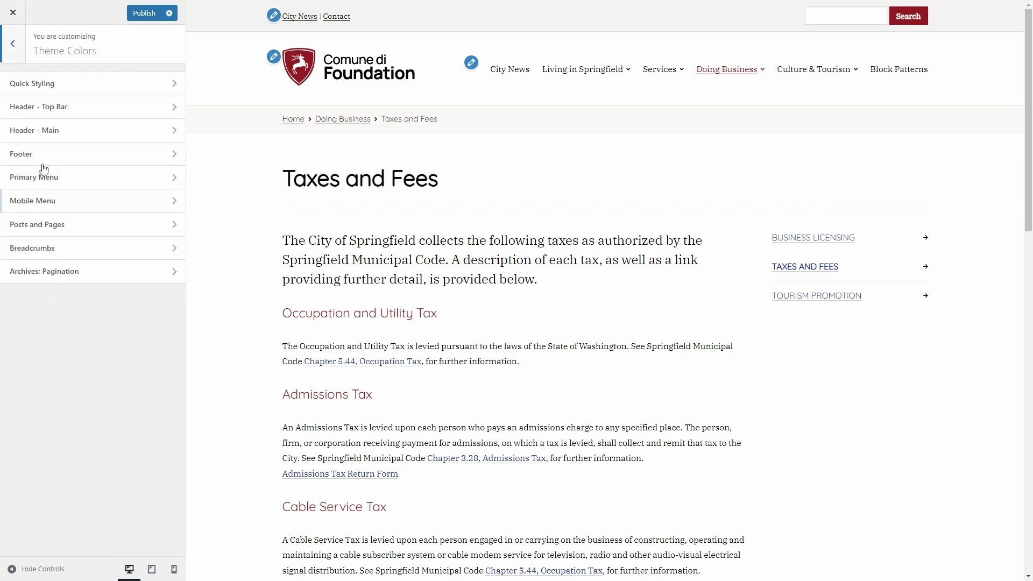
click(33, 86)
click(42, 102)
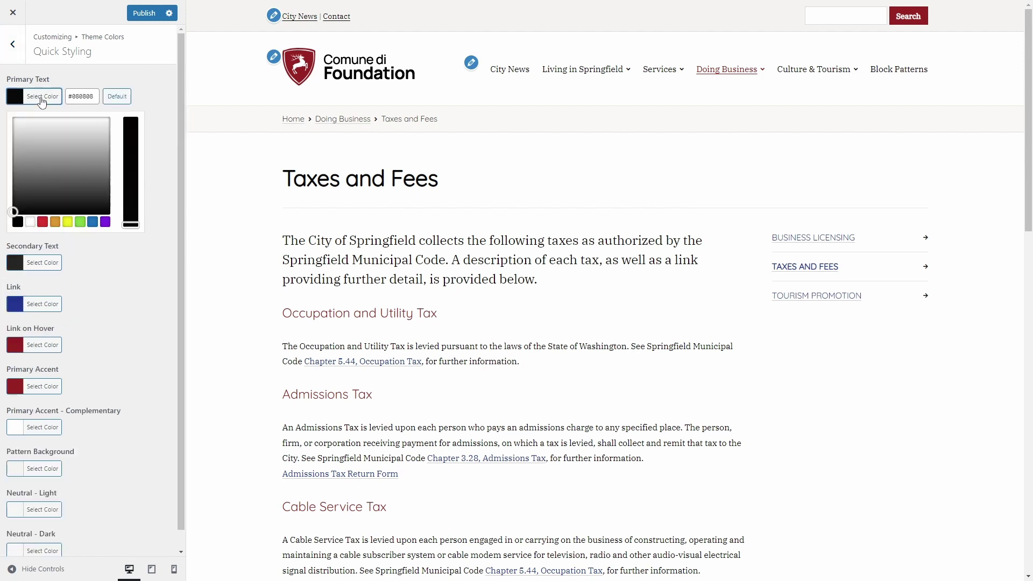
click(42, 97)
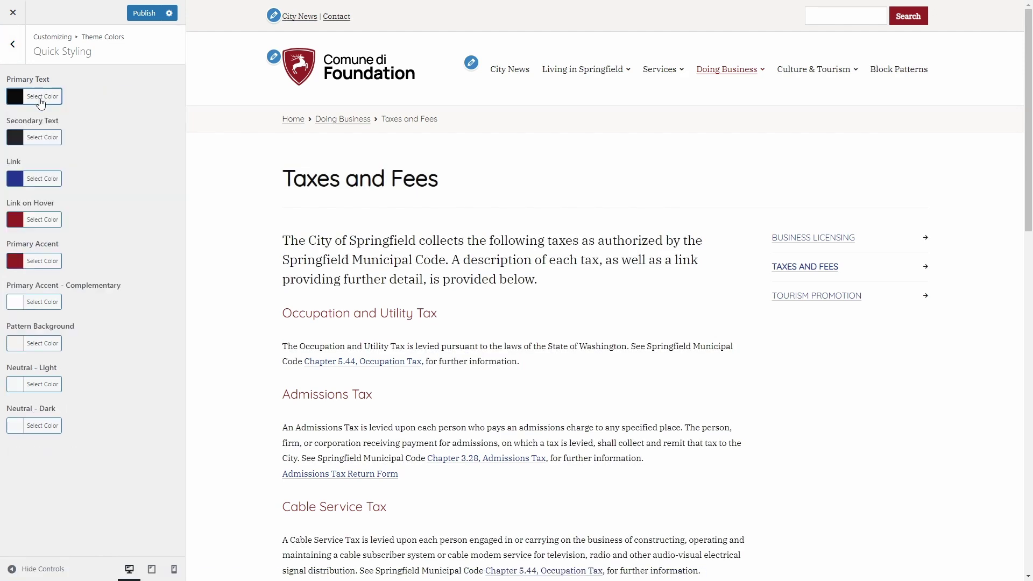
click(44, 185)
click(56, 309)
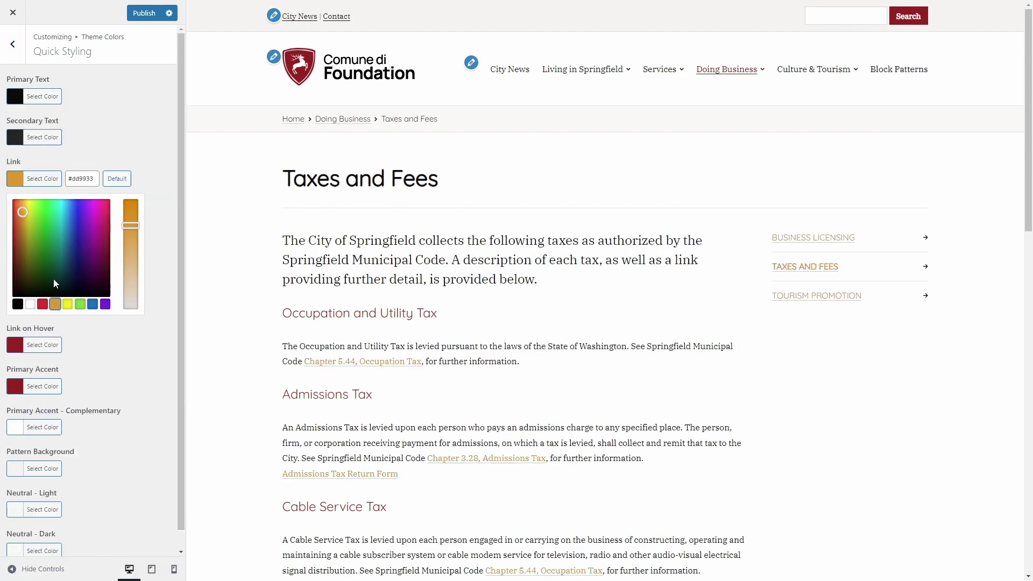
click(46, 183)
click(41, 224)
click(102, 350)
click(42, 220)
- After trying purple and blue, set the primary accent colour to a deep wine red
click(41, 264)
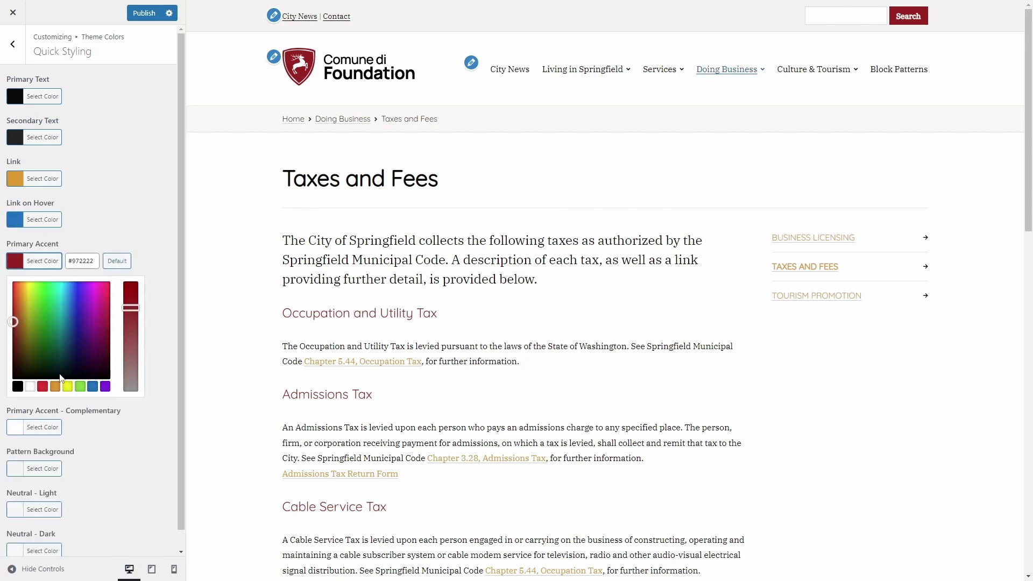
click(105, 386)
click(92, 386)
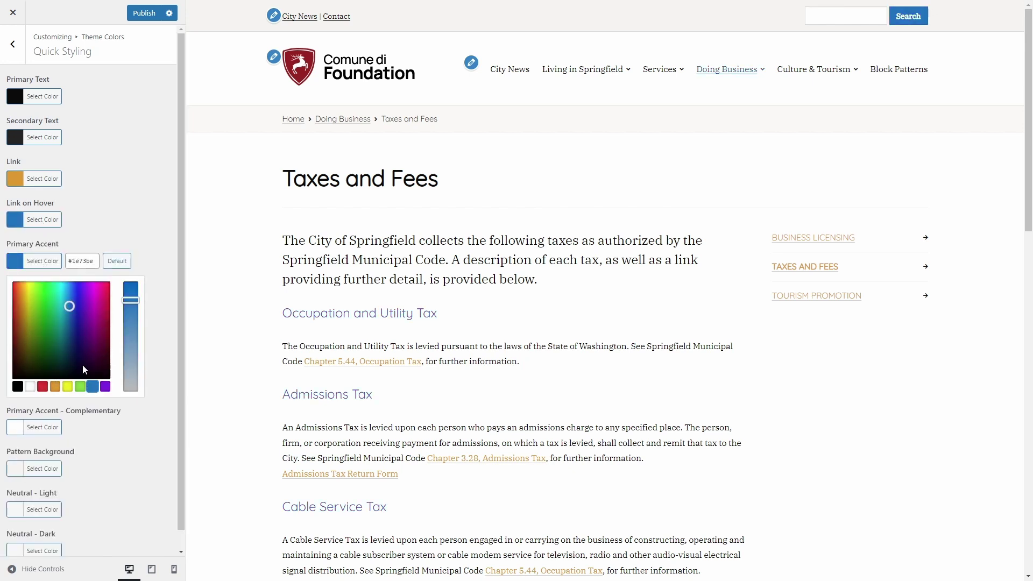
key(Escape)
scroll(395, 308, down, 15)
click(35, 261)
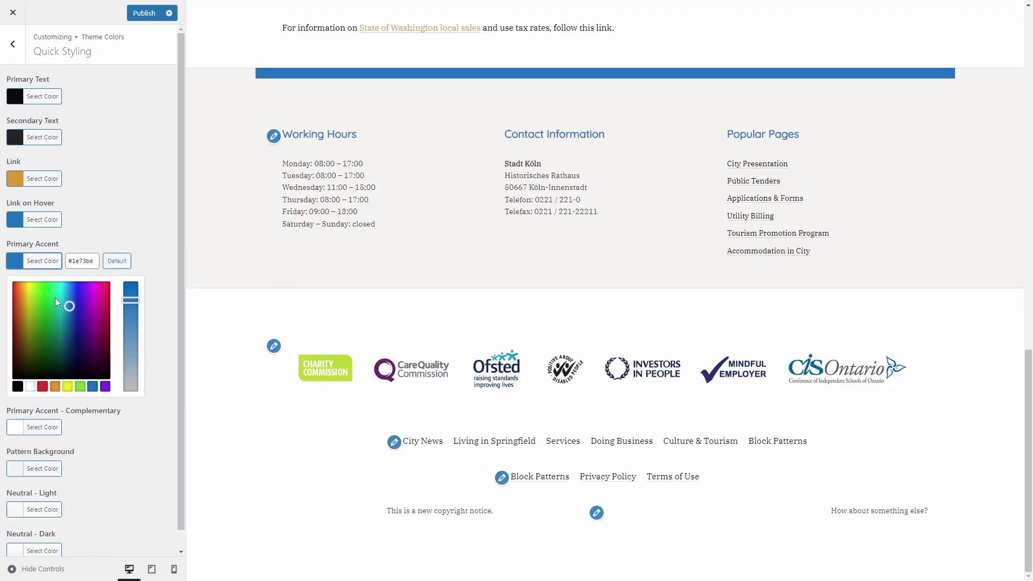
drag(45, 303, 103, 334)
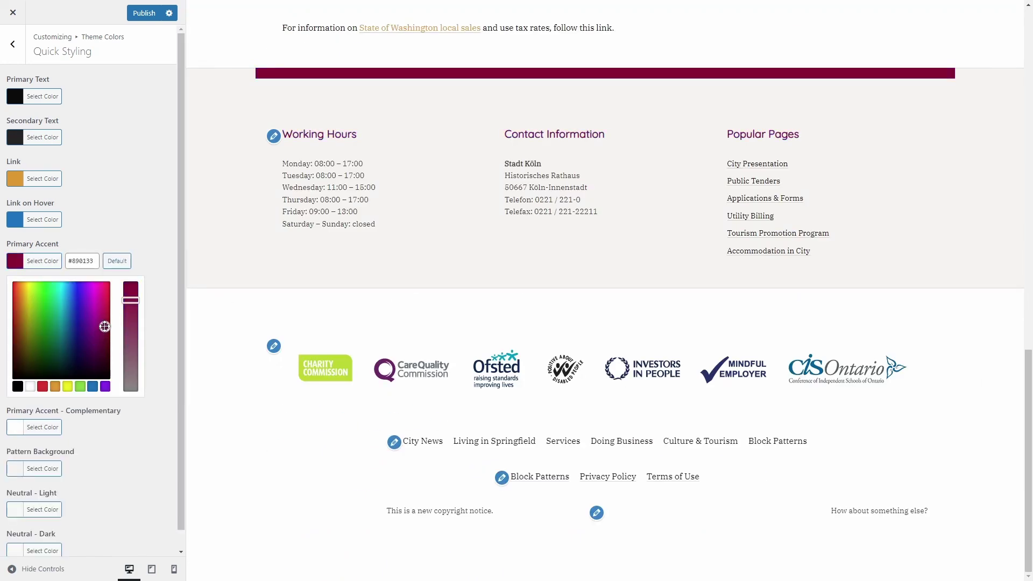
click(45, 267)
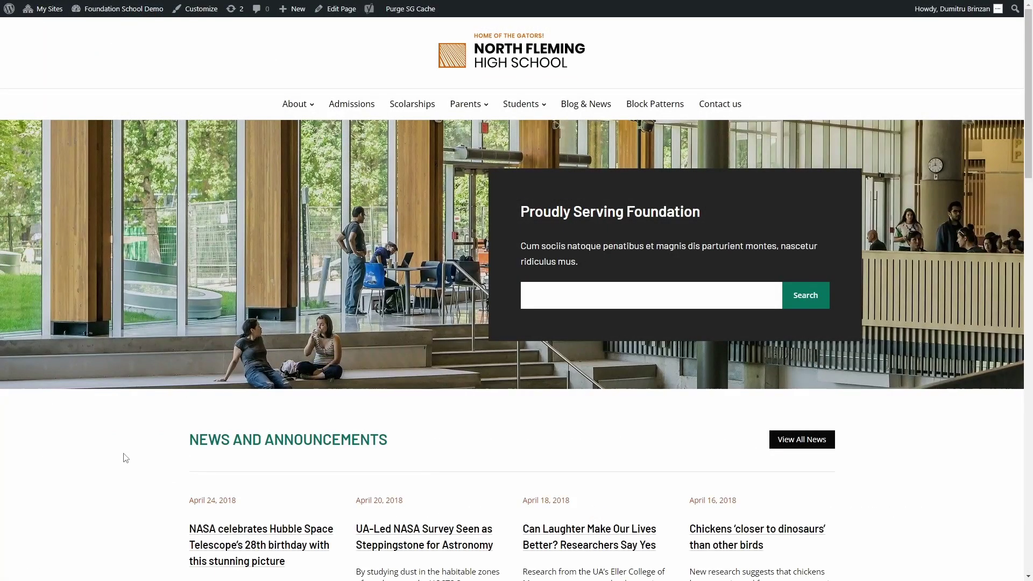
- Scroll down through the North Fleming High School demo homepage content
scroll(141, 444, down, 12)
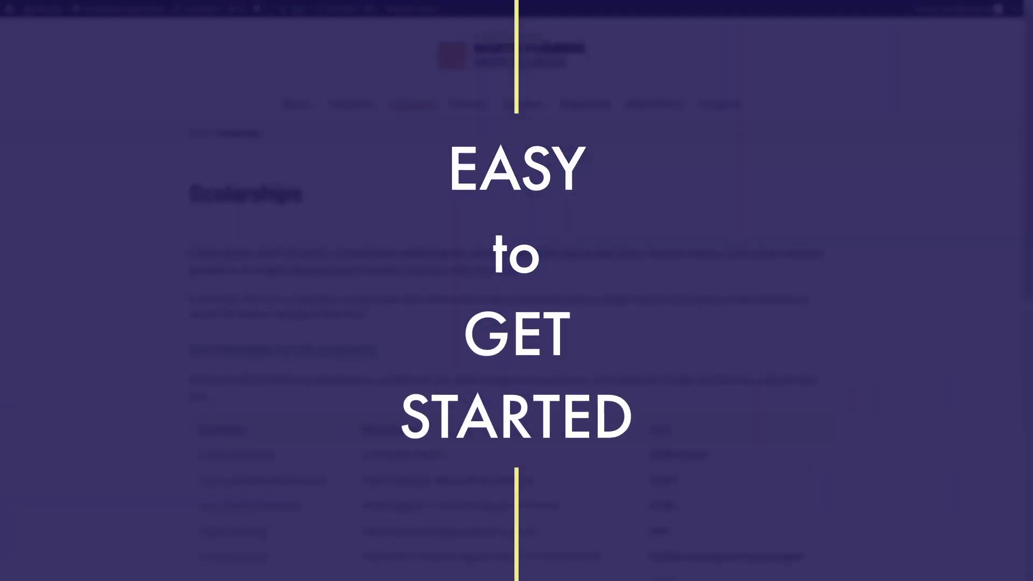
scroll(585, 165, down, 15)
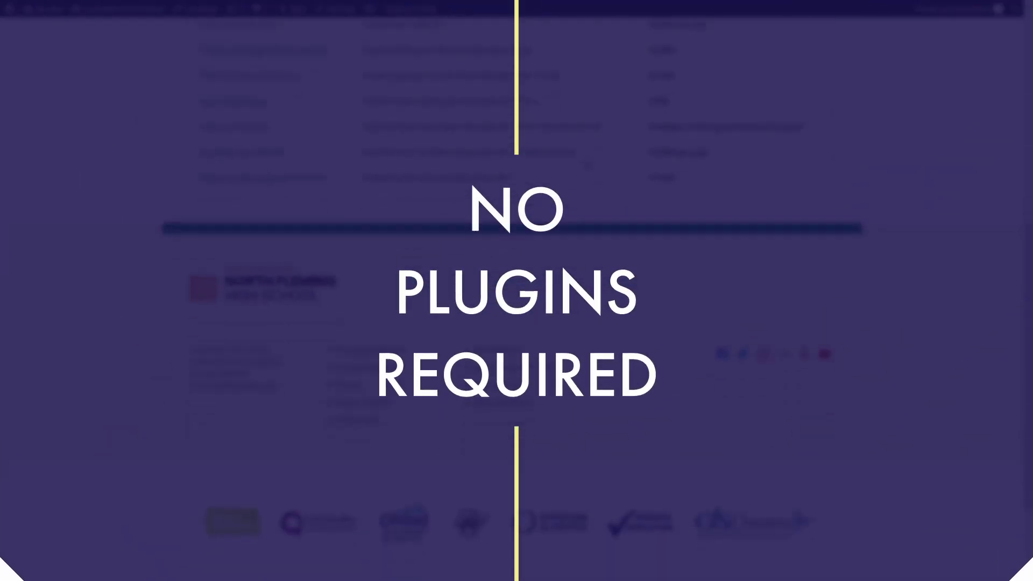